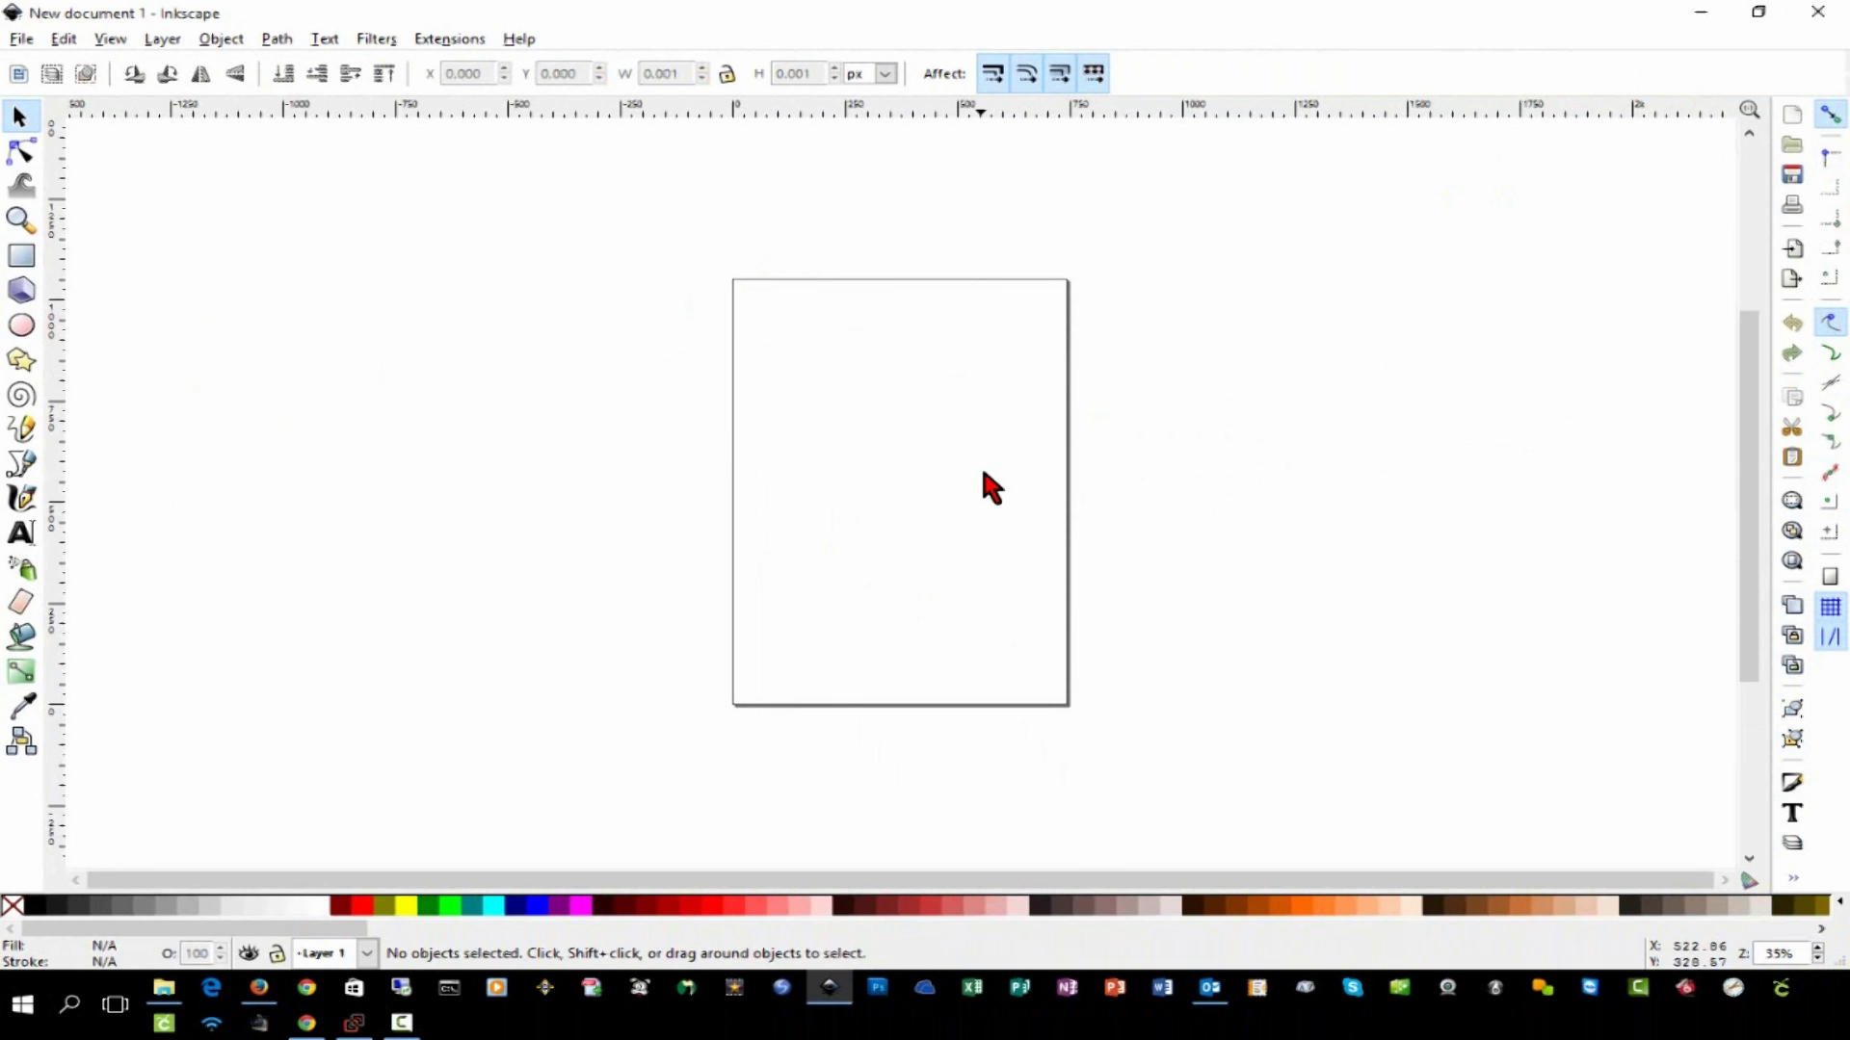
# - Turn off Show page border in Document Properties so the canvas is one plain blank area
pyautogui.click(30, 45)
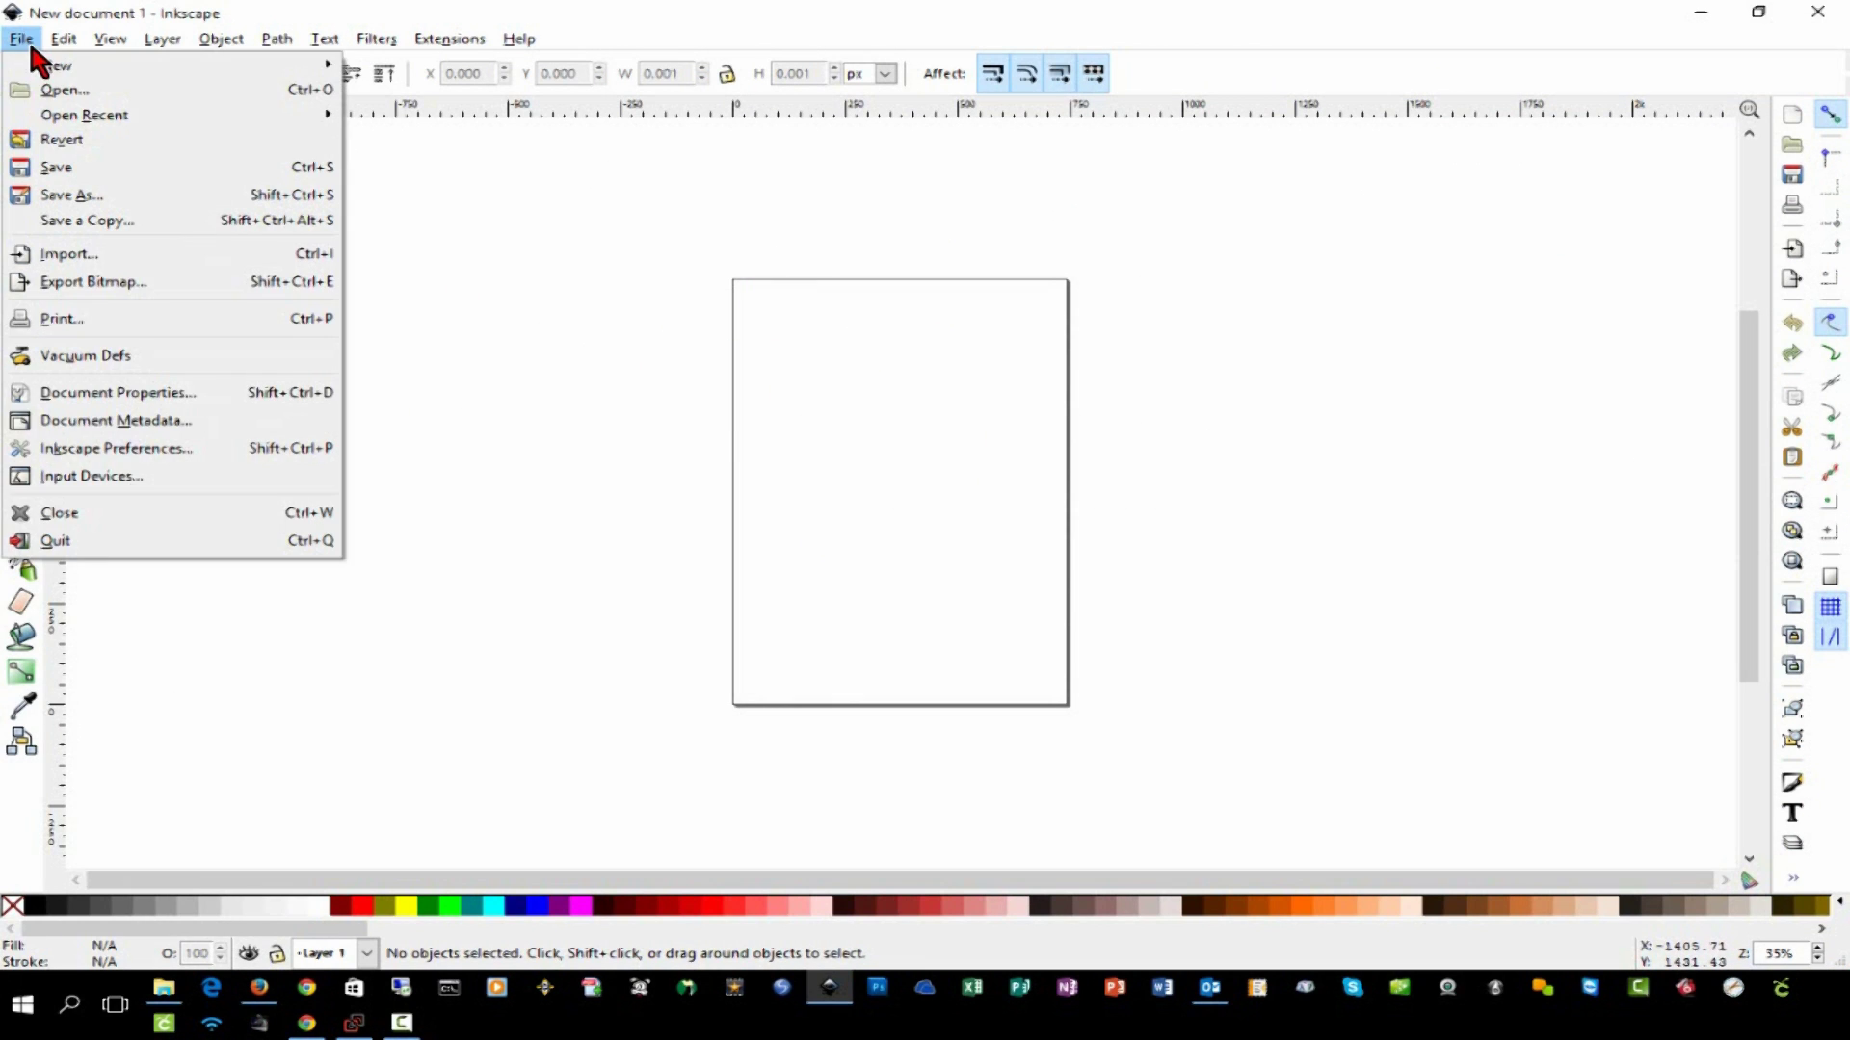
pyautogui.click(178, 392)
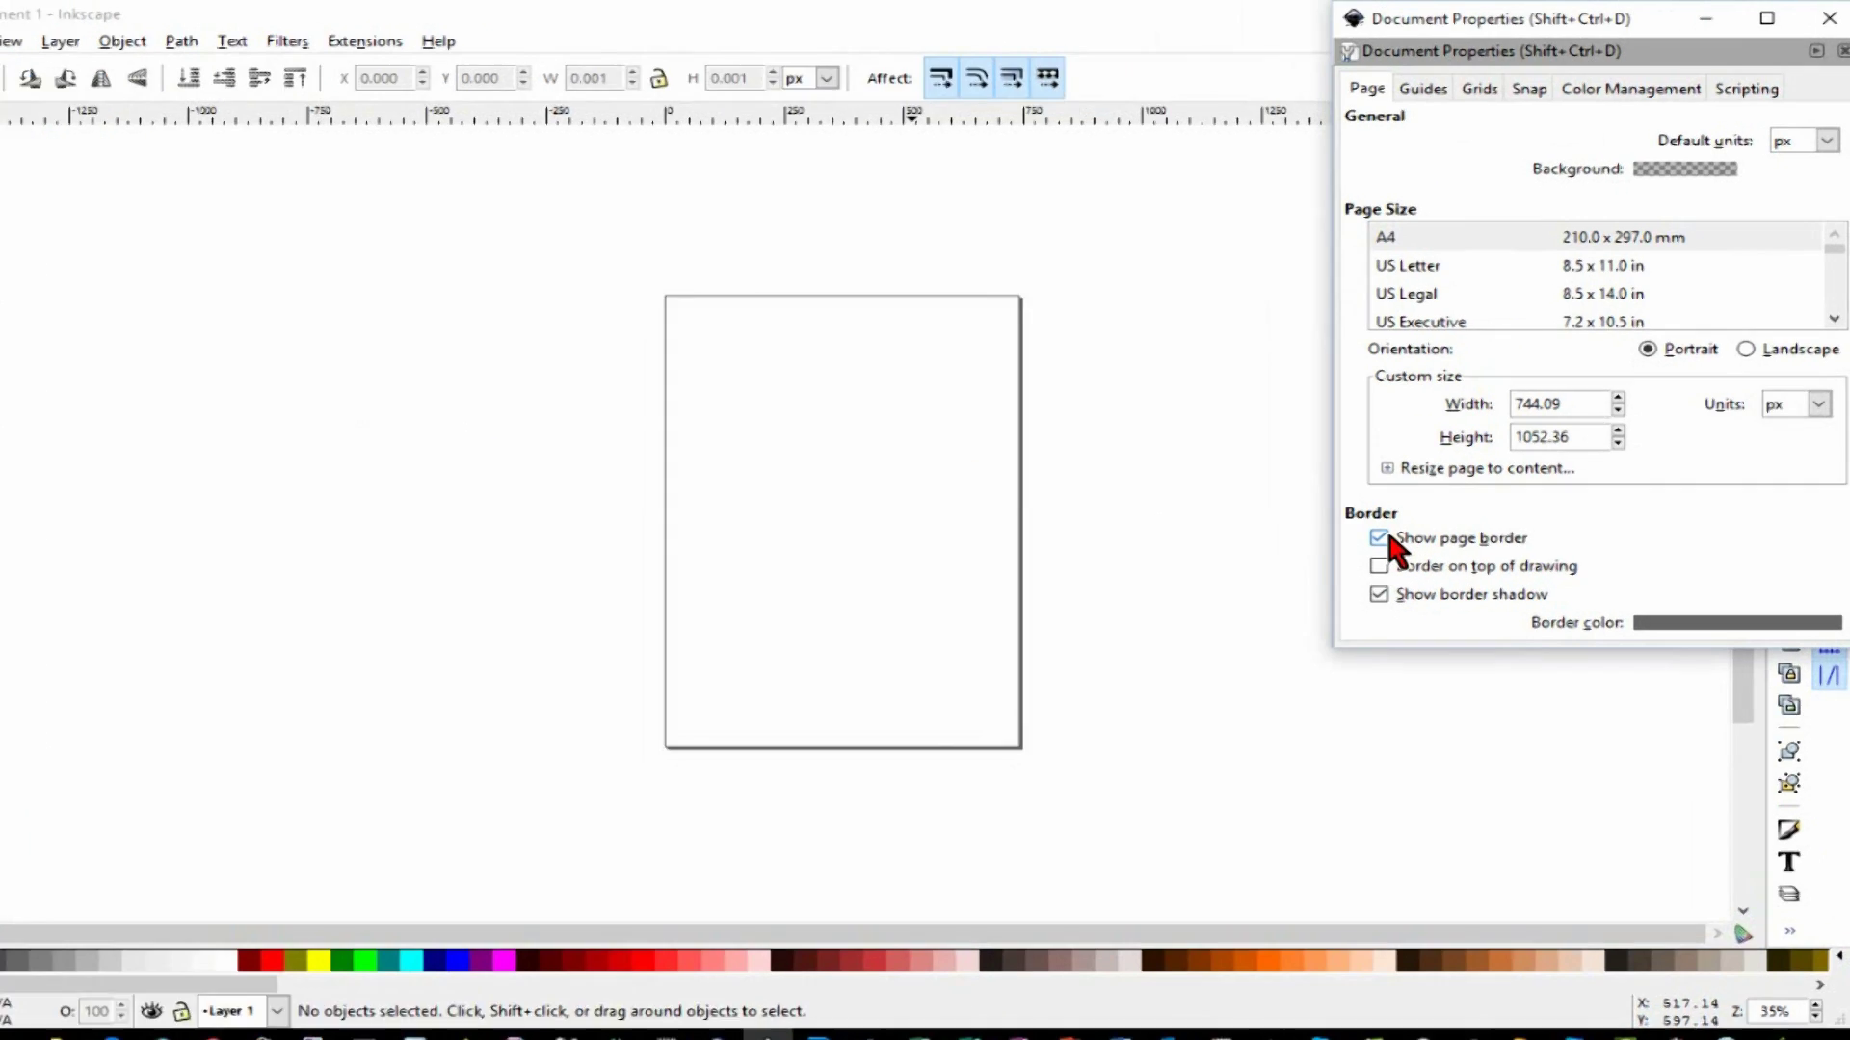
pyautogui.click(1385, 539)
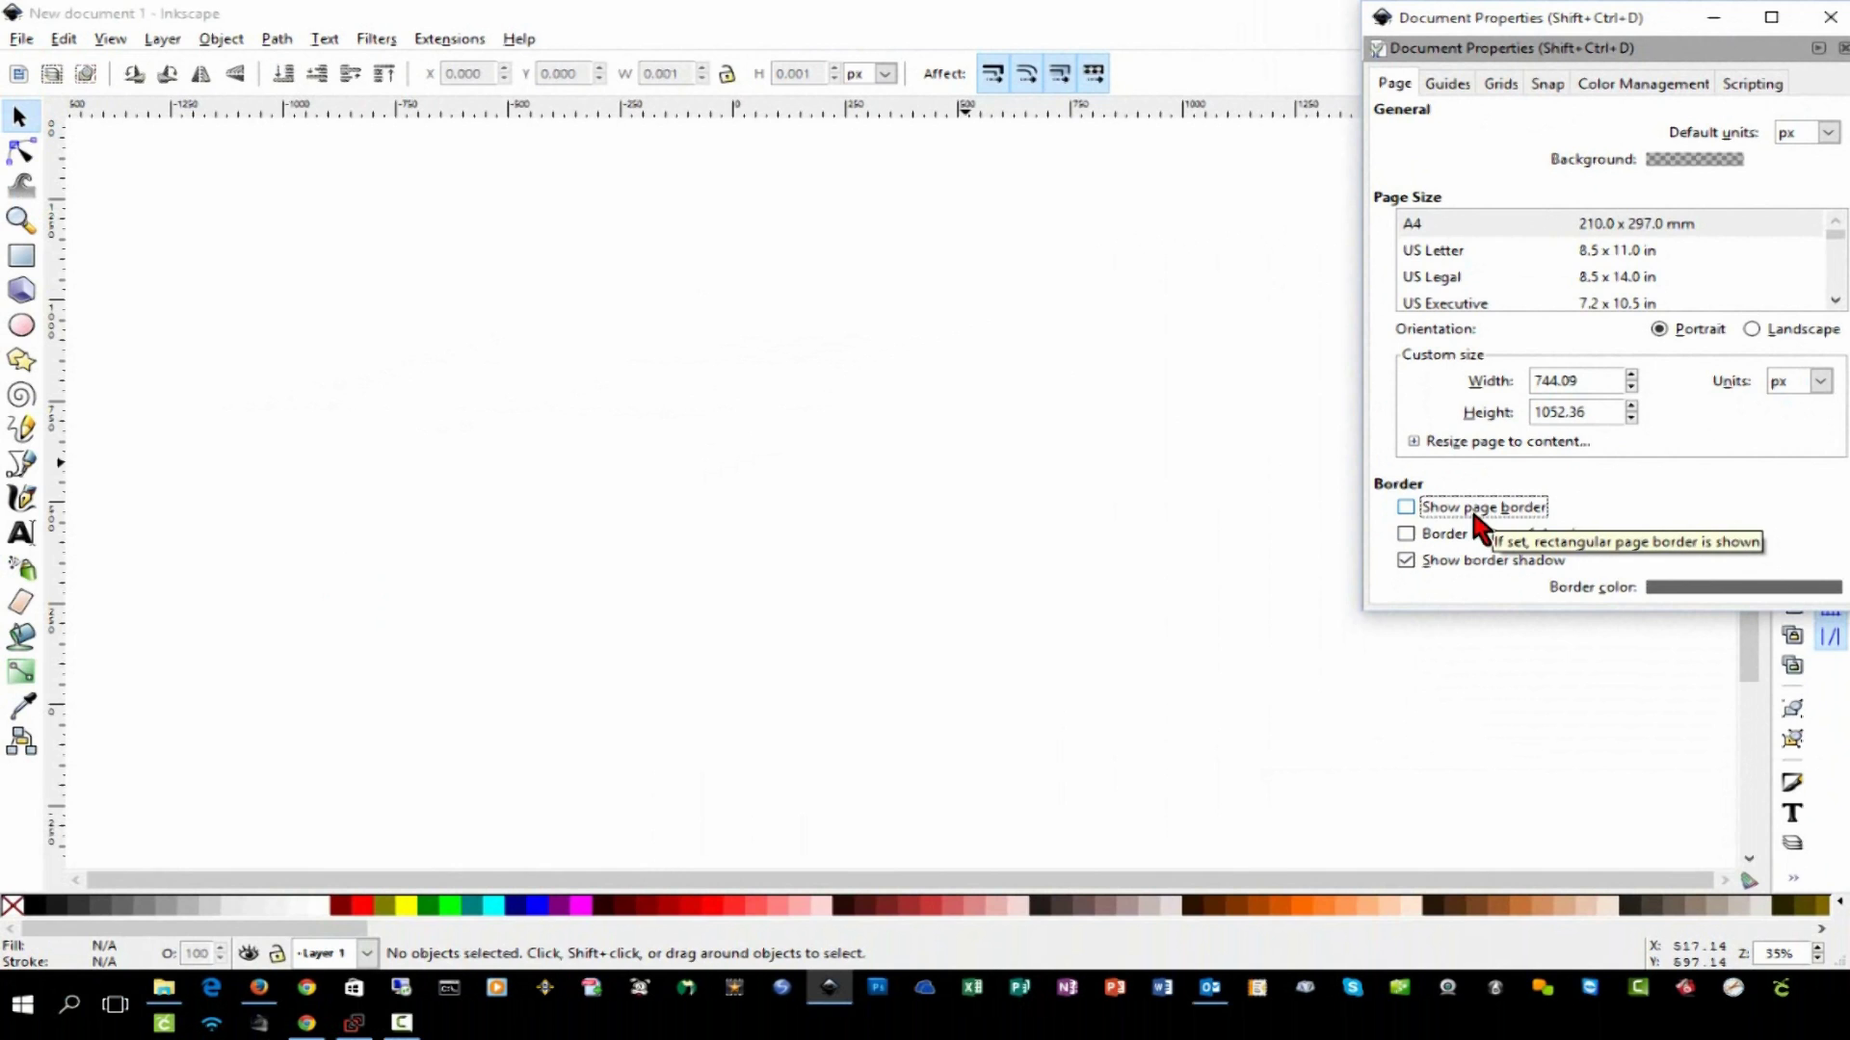
pyautogui.click(1829, 17)
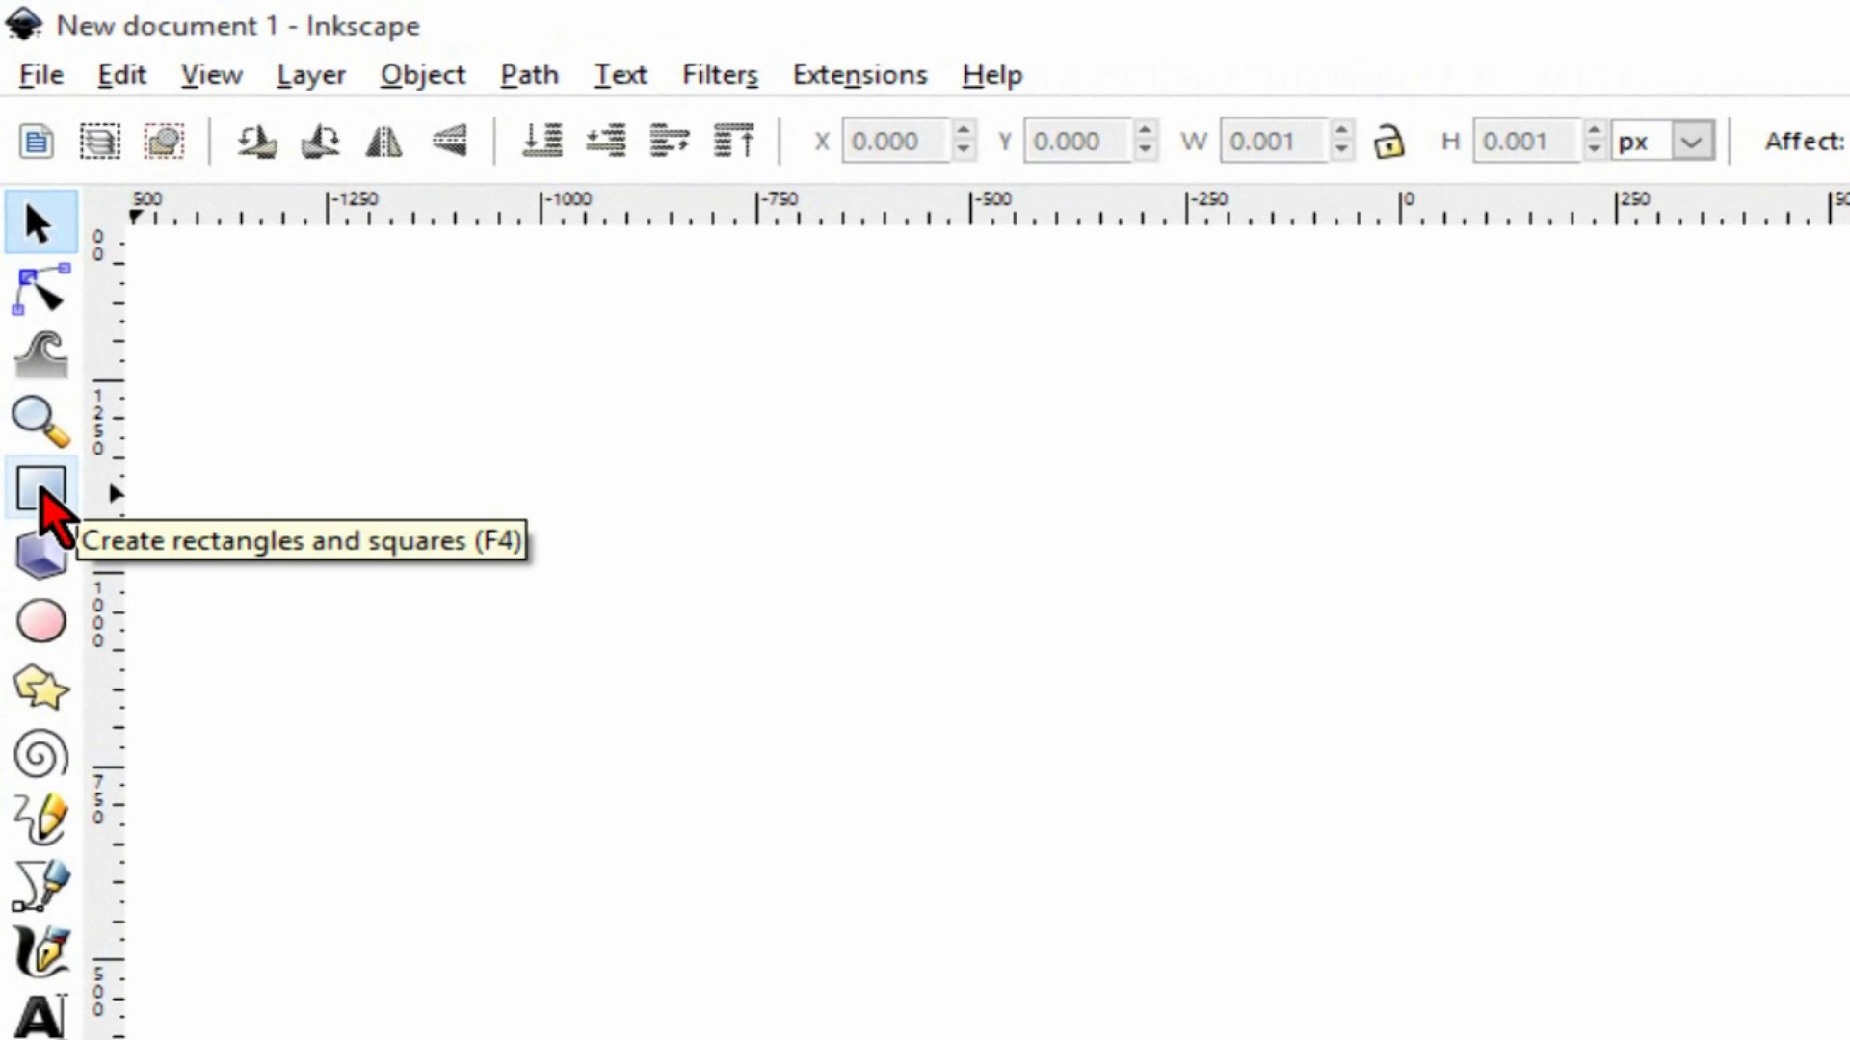
# - Draw a red square near the top left with the Rectangle tool, held to square with Ctrl
pyautogui.click(41, 490)
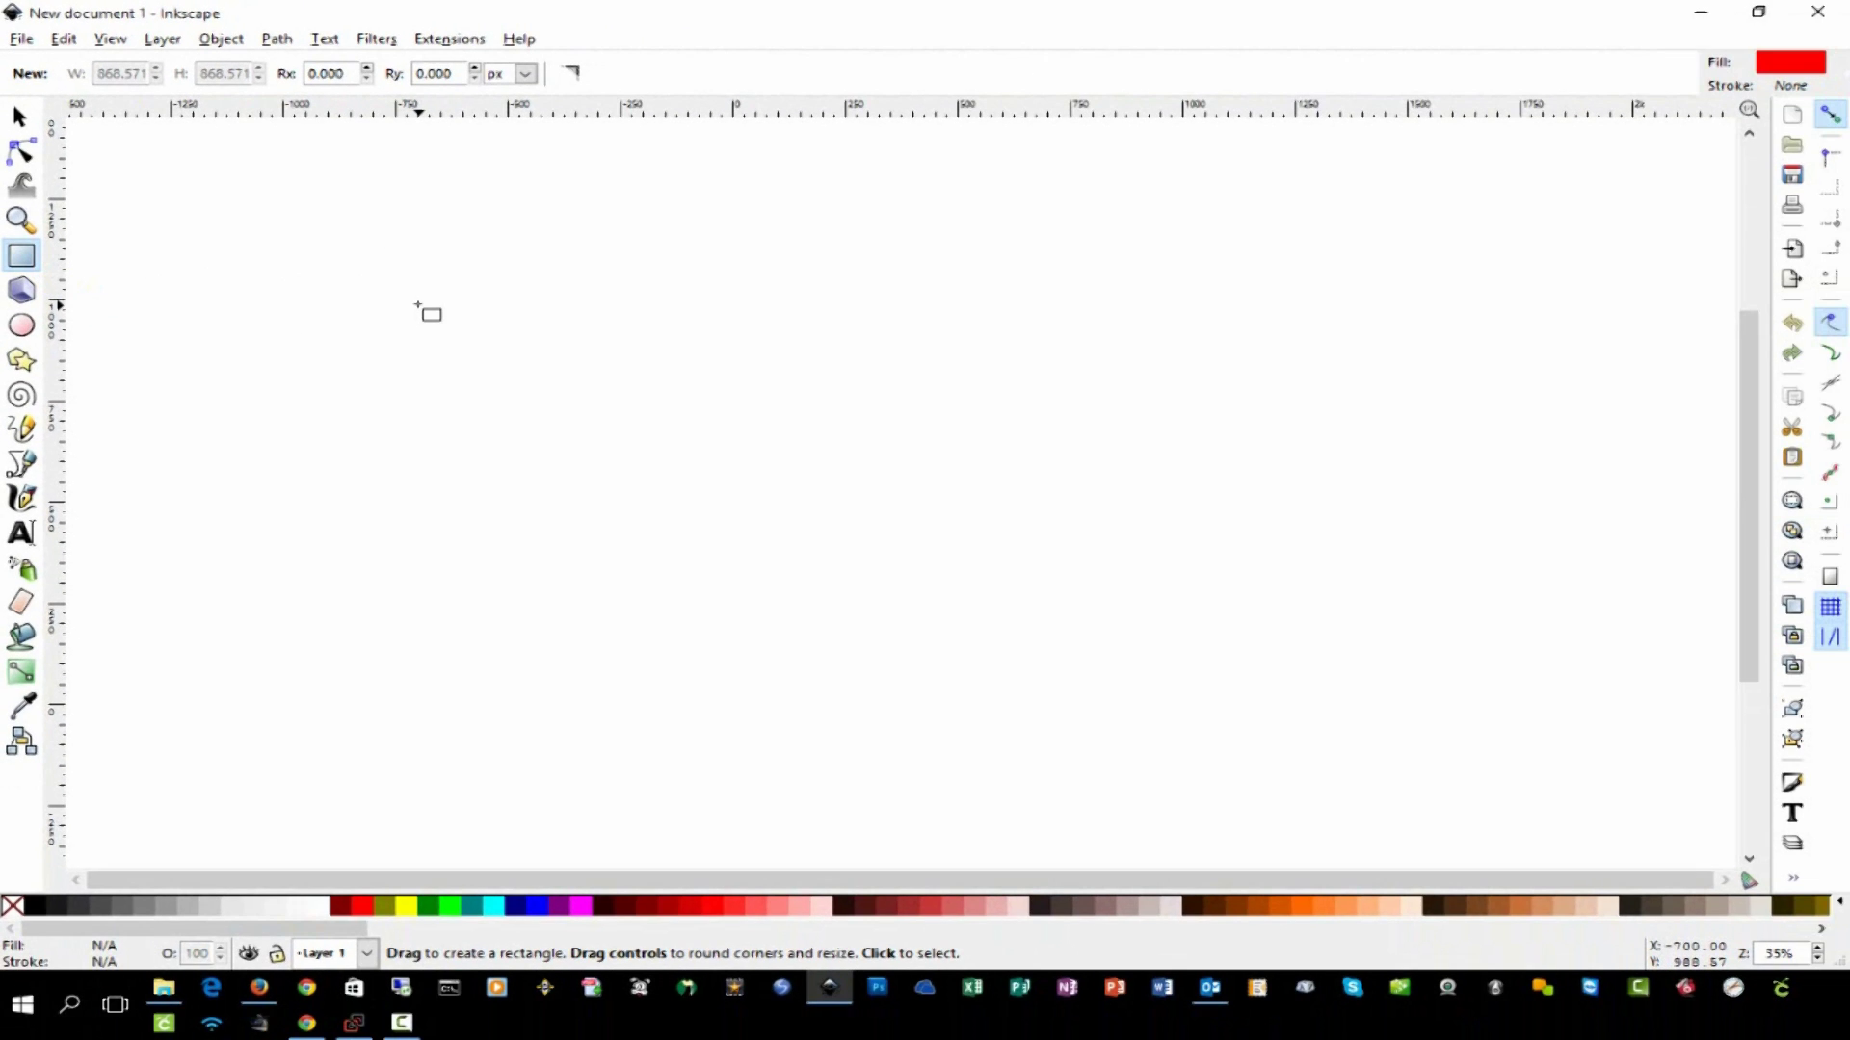
pyautogui.press('ctrl')
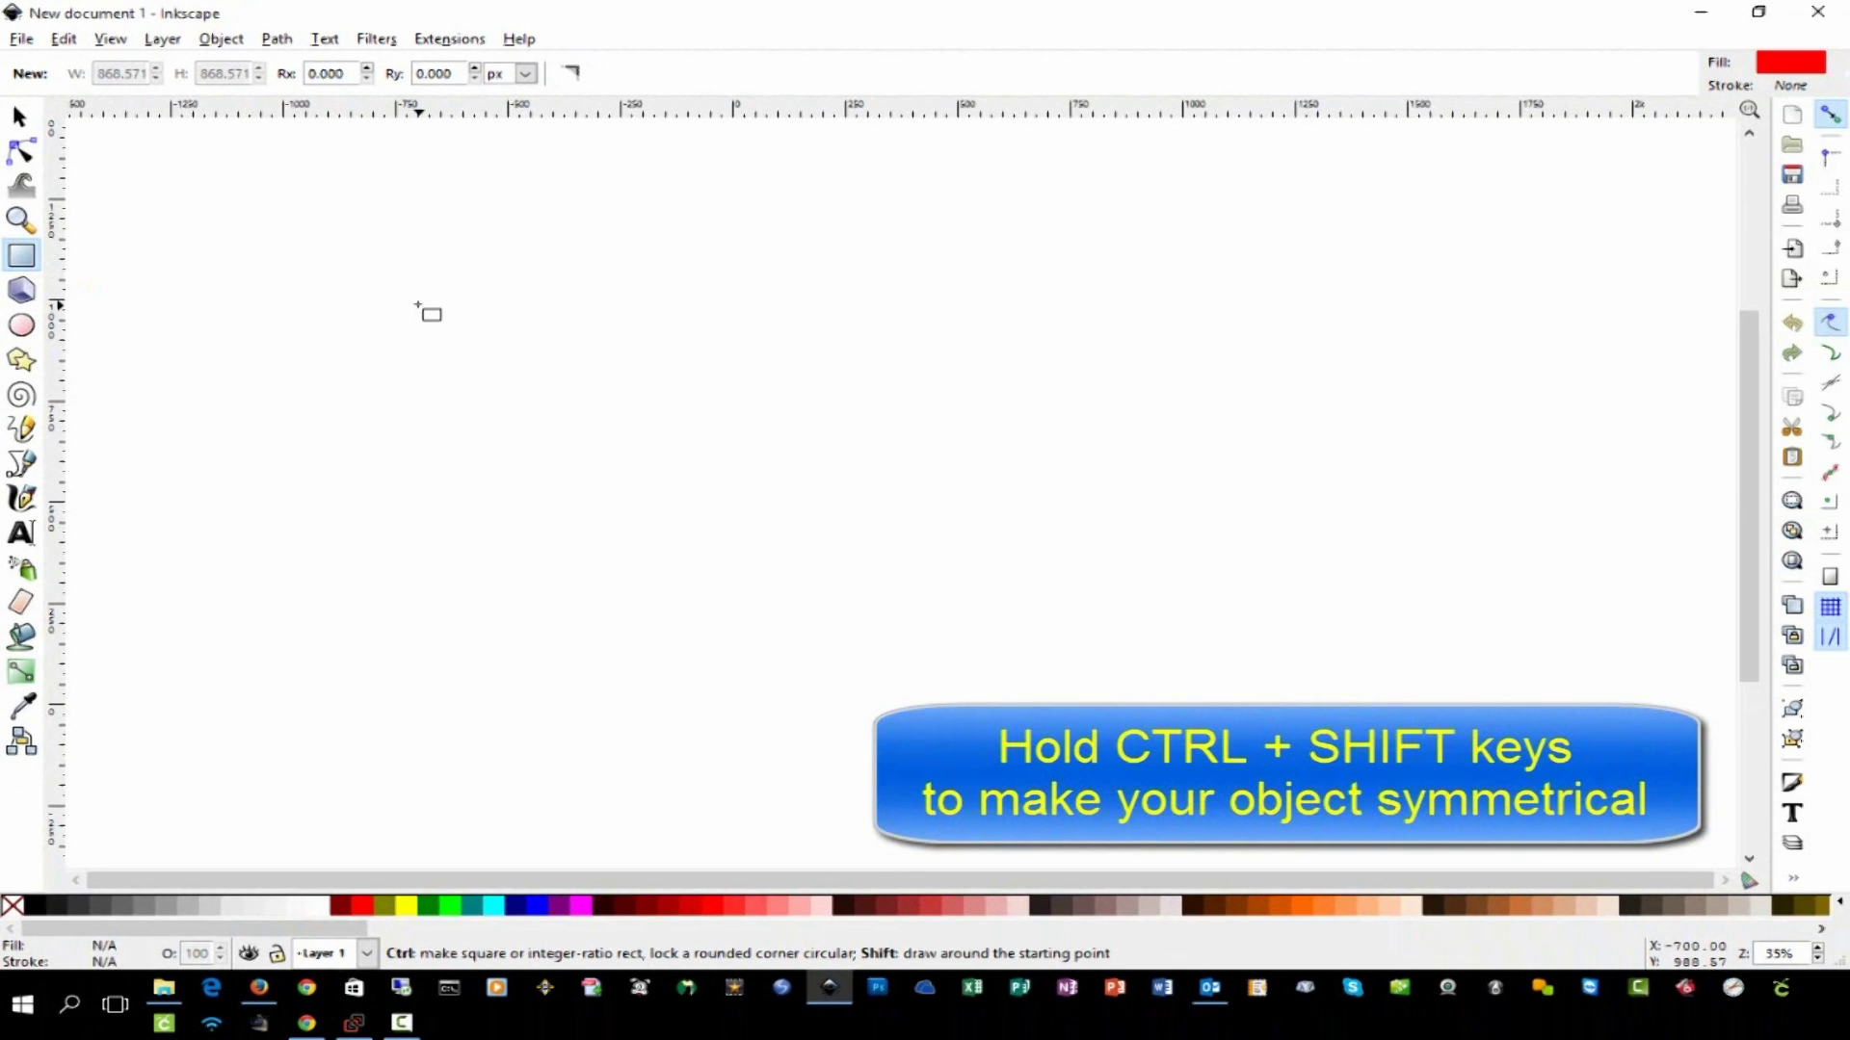
pyautogui.moveTo(417, 304); pyautogui.dragTo(570, 449)
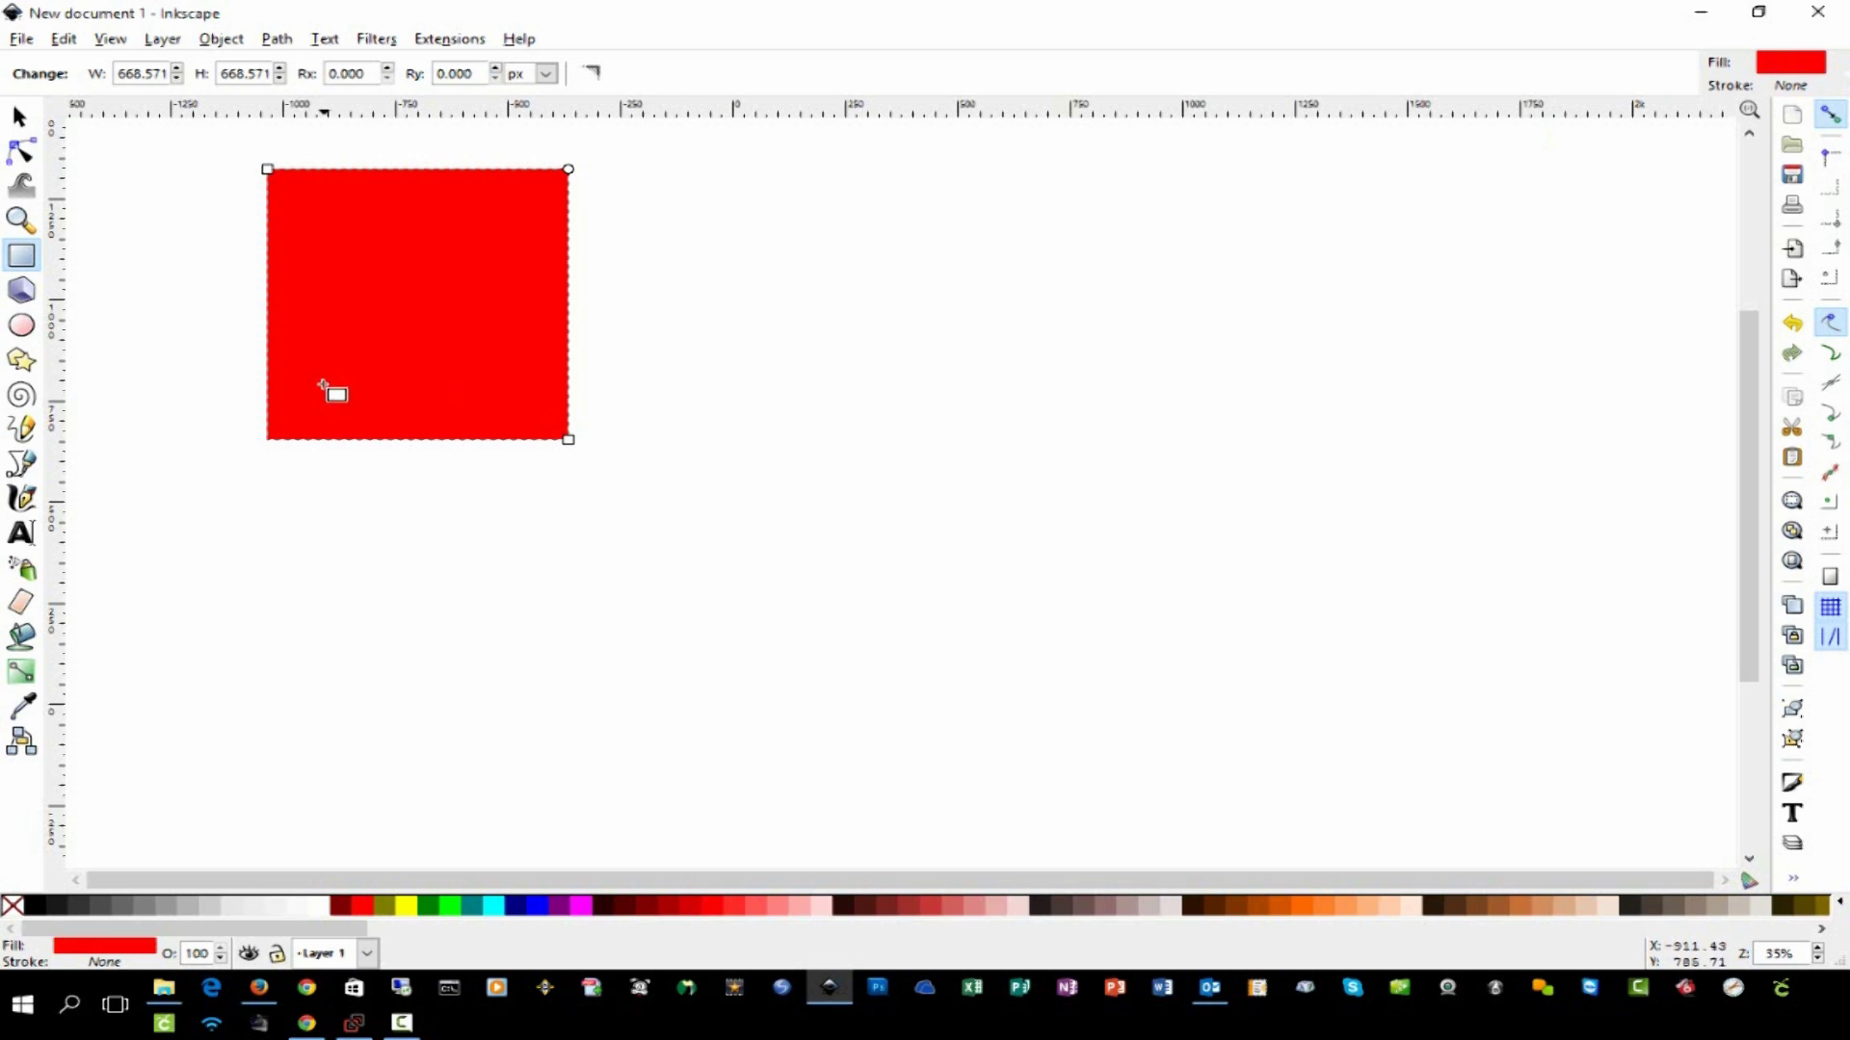
pyautogui.click(572, 378)
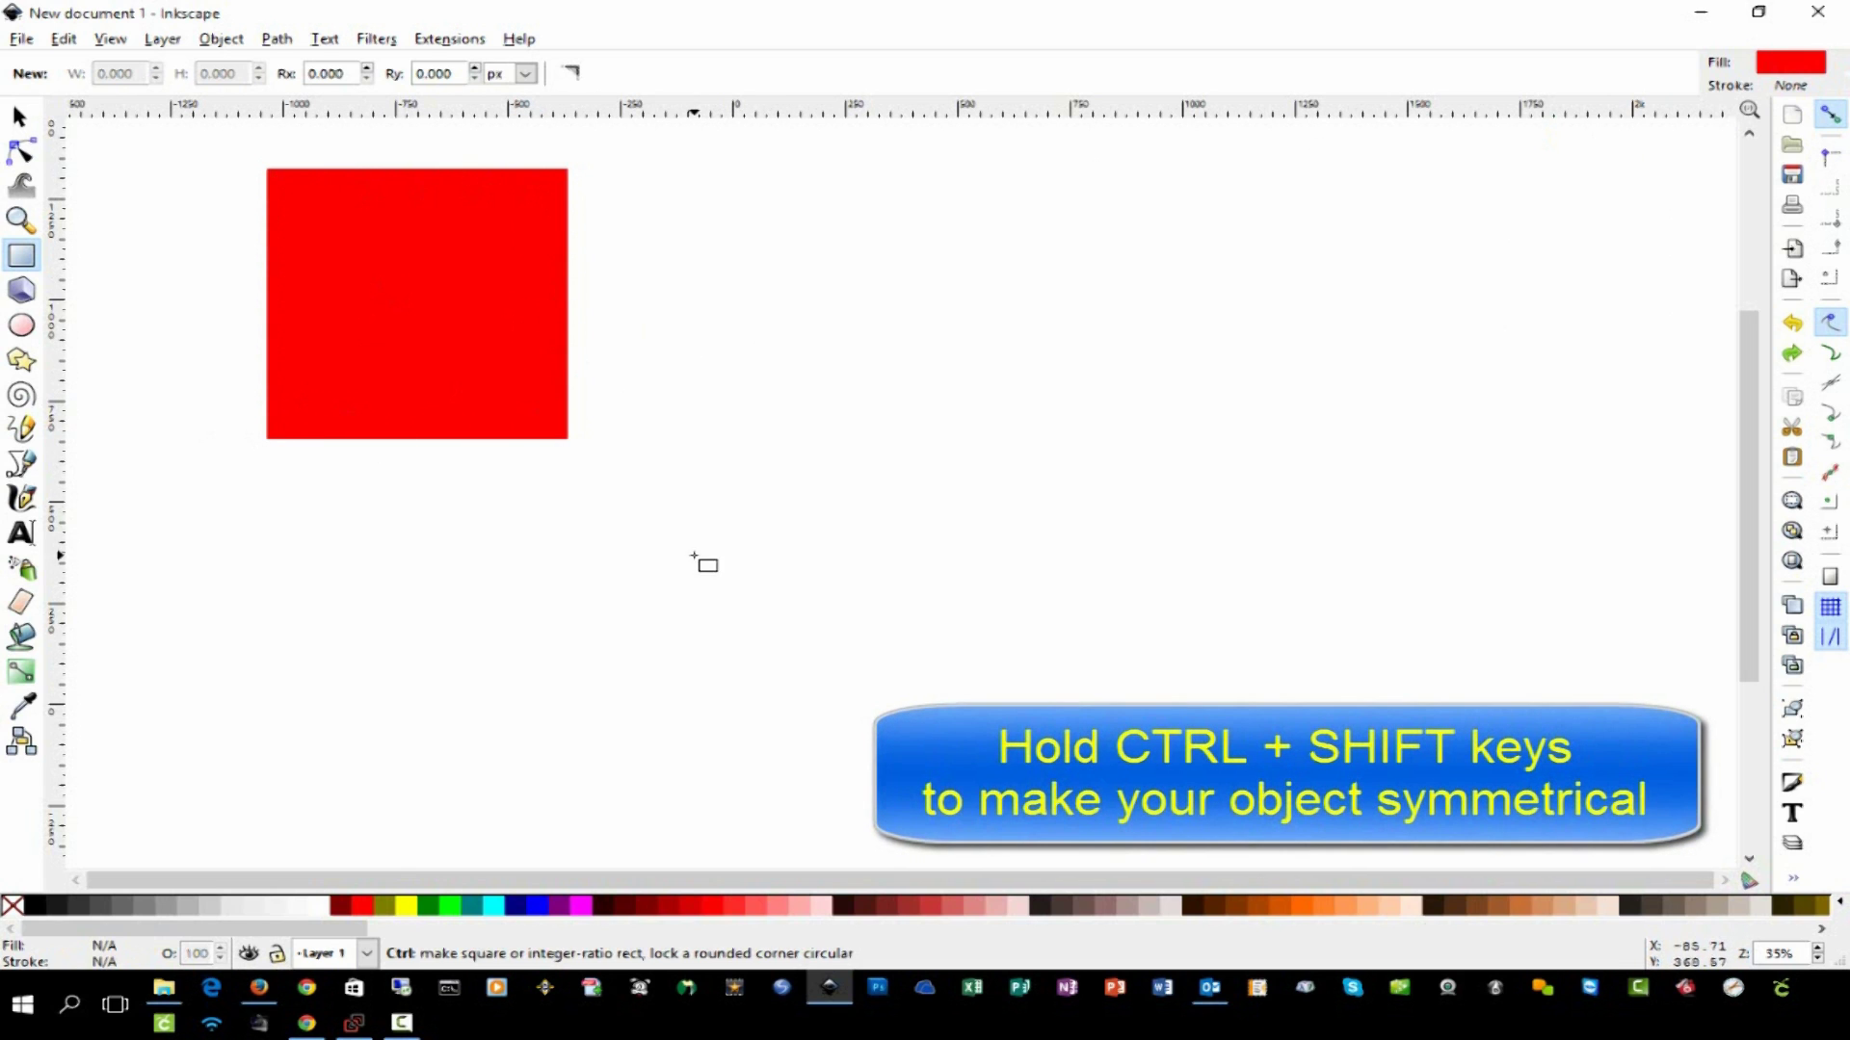
# - Drag the red square to the centre of the canvas with the Selector tool
pyautogui.moveTo(680, 340); pyautogui.dragTo(992, 494)
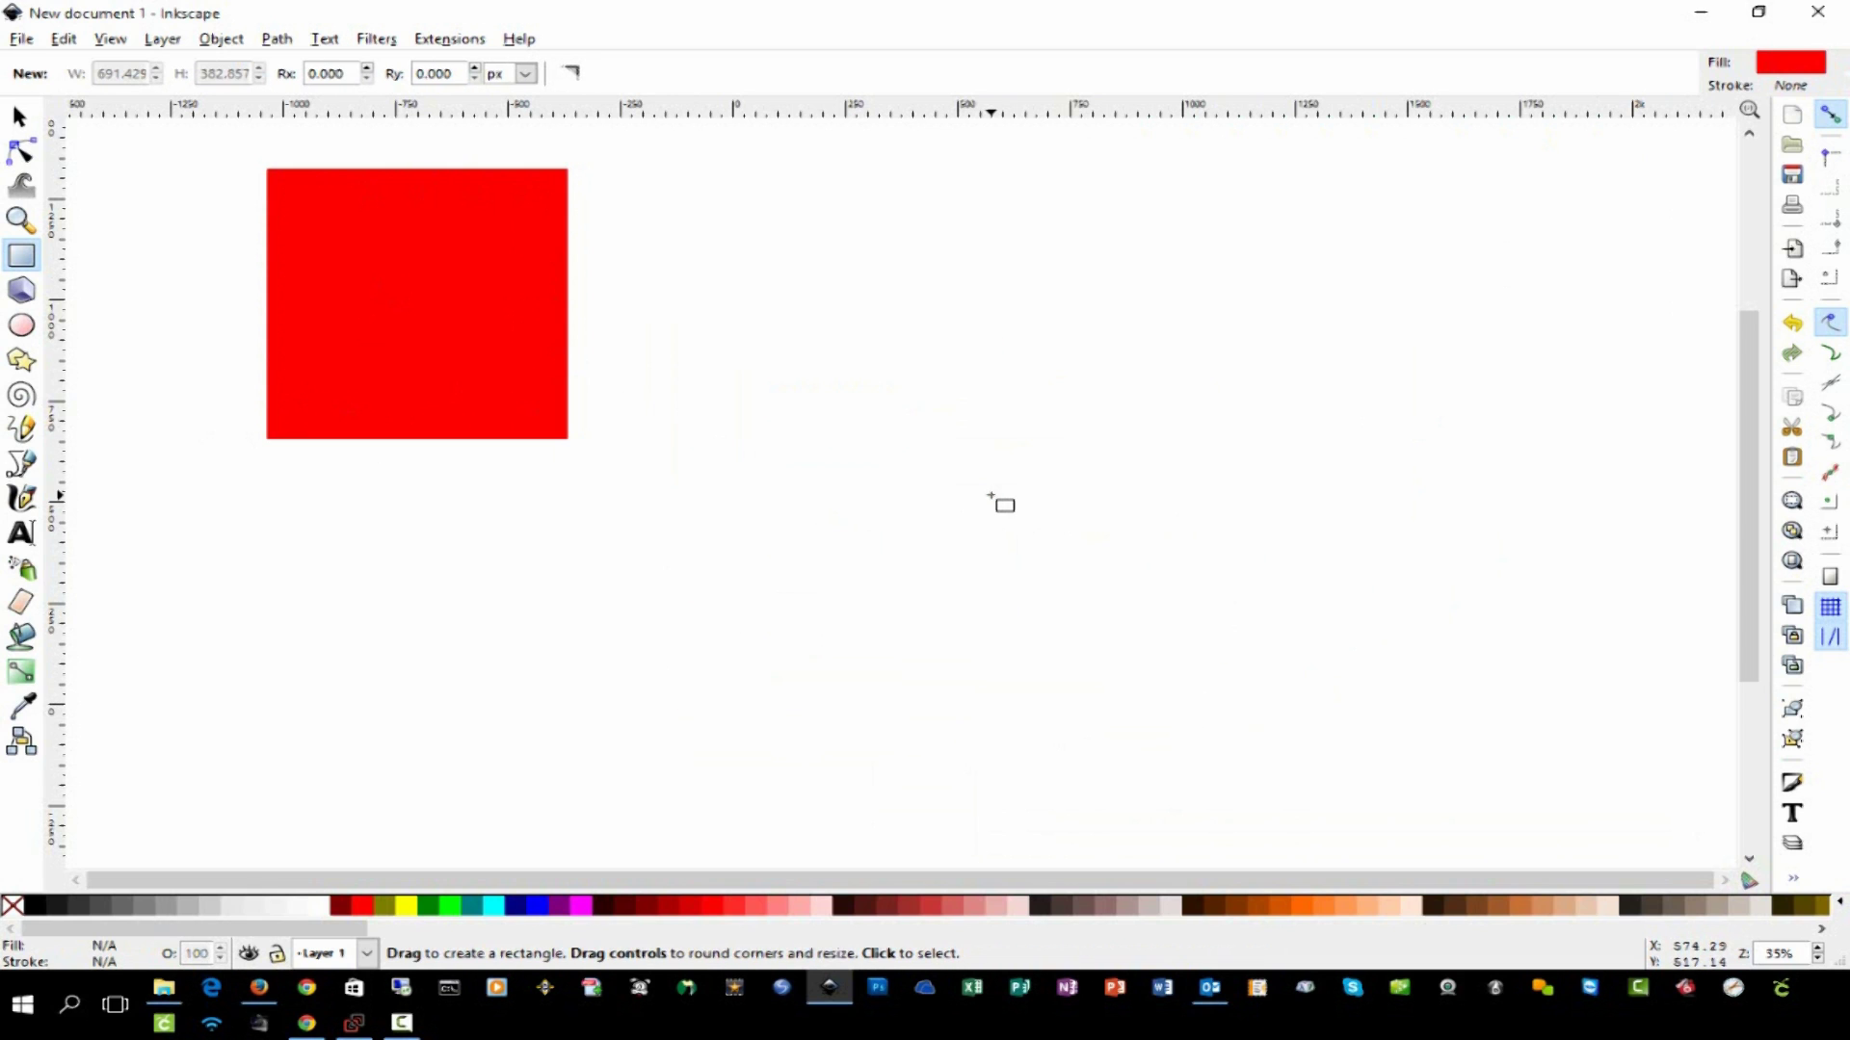
pyautogui.press('s')
pyautogui.moveTo(430, 302); pyautogui.dragTo(838, 475)
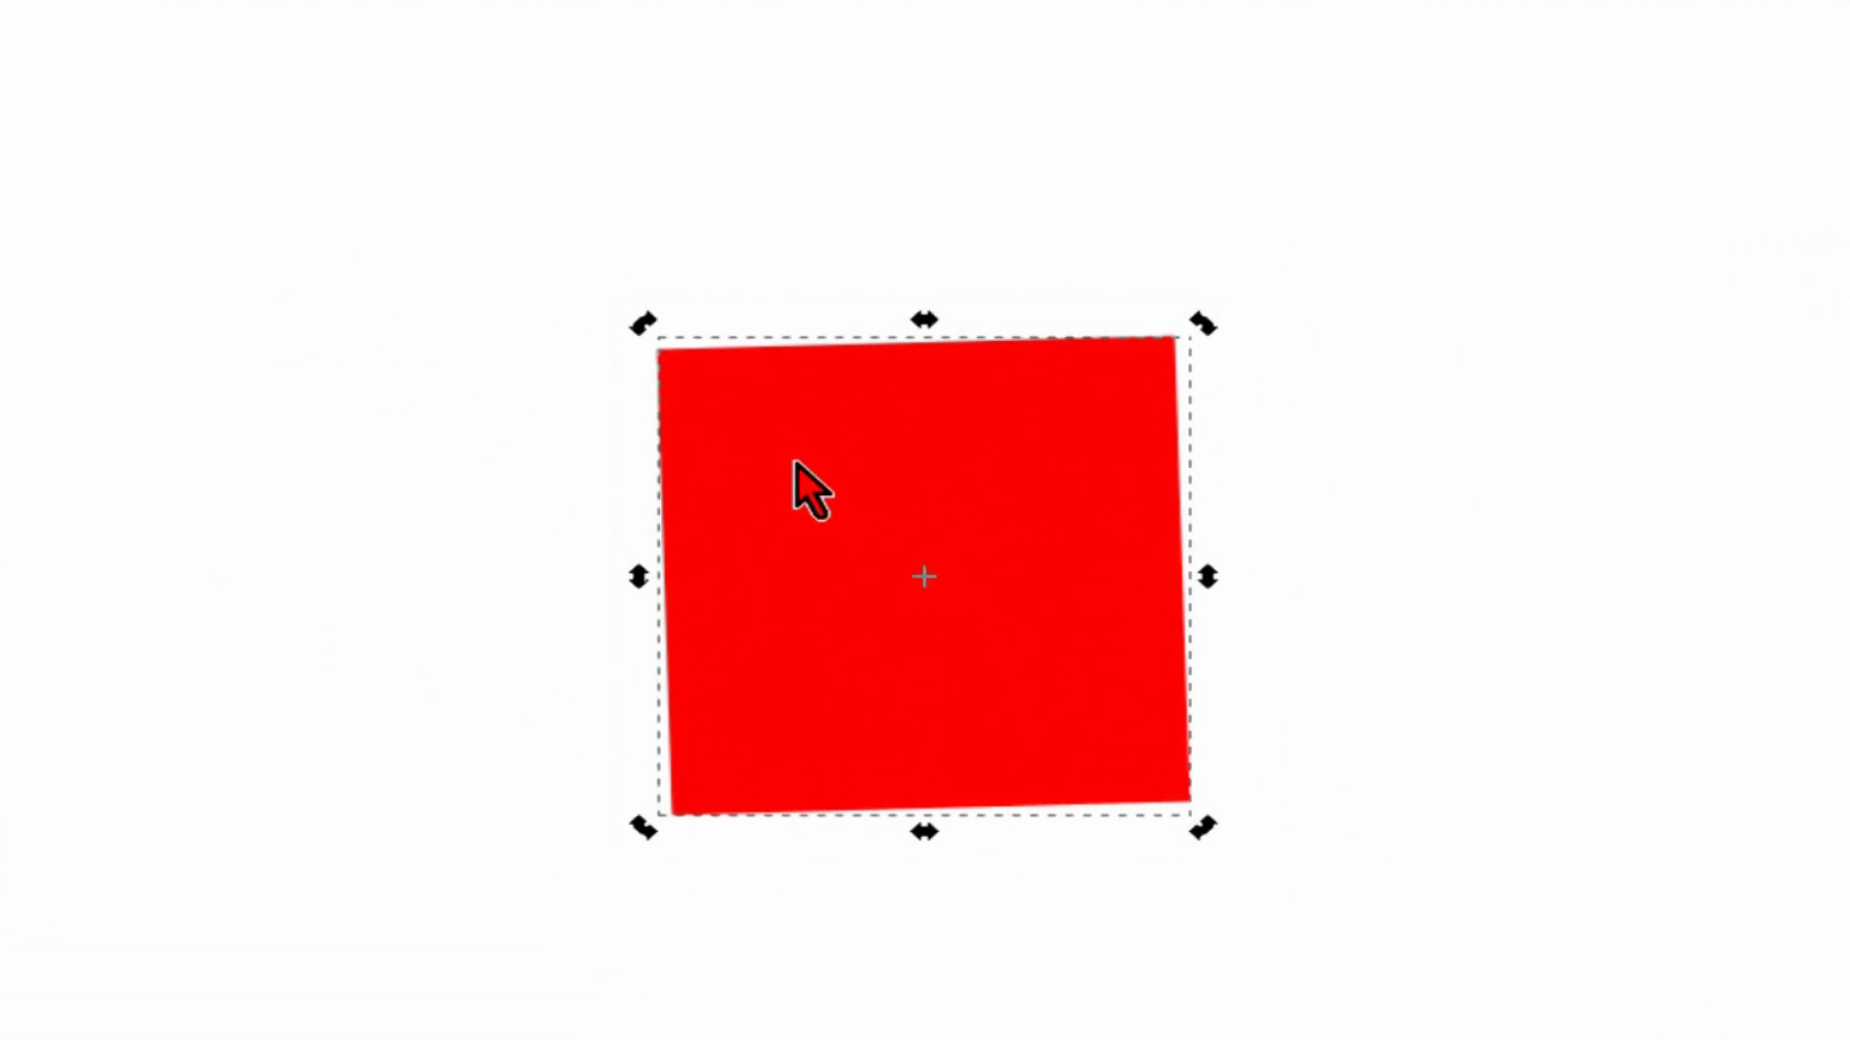
# - Undo the square's tilt and zoom in and out to check it sits level
pyautogui.hotkey('ctrl', 'z')
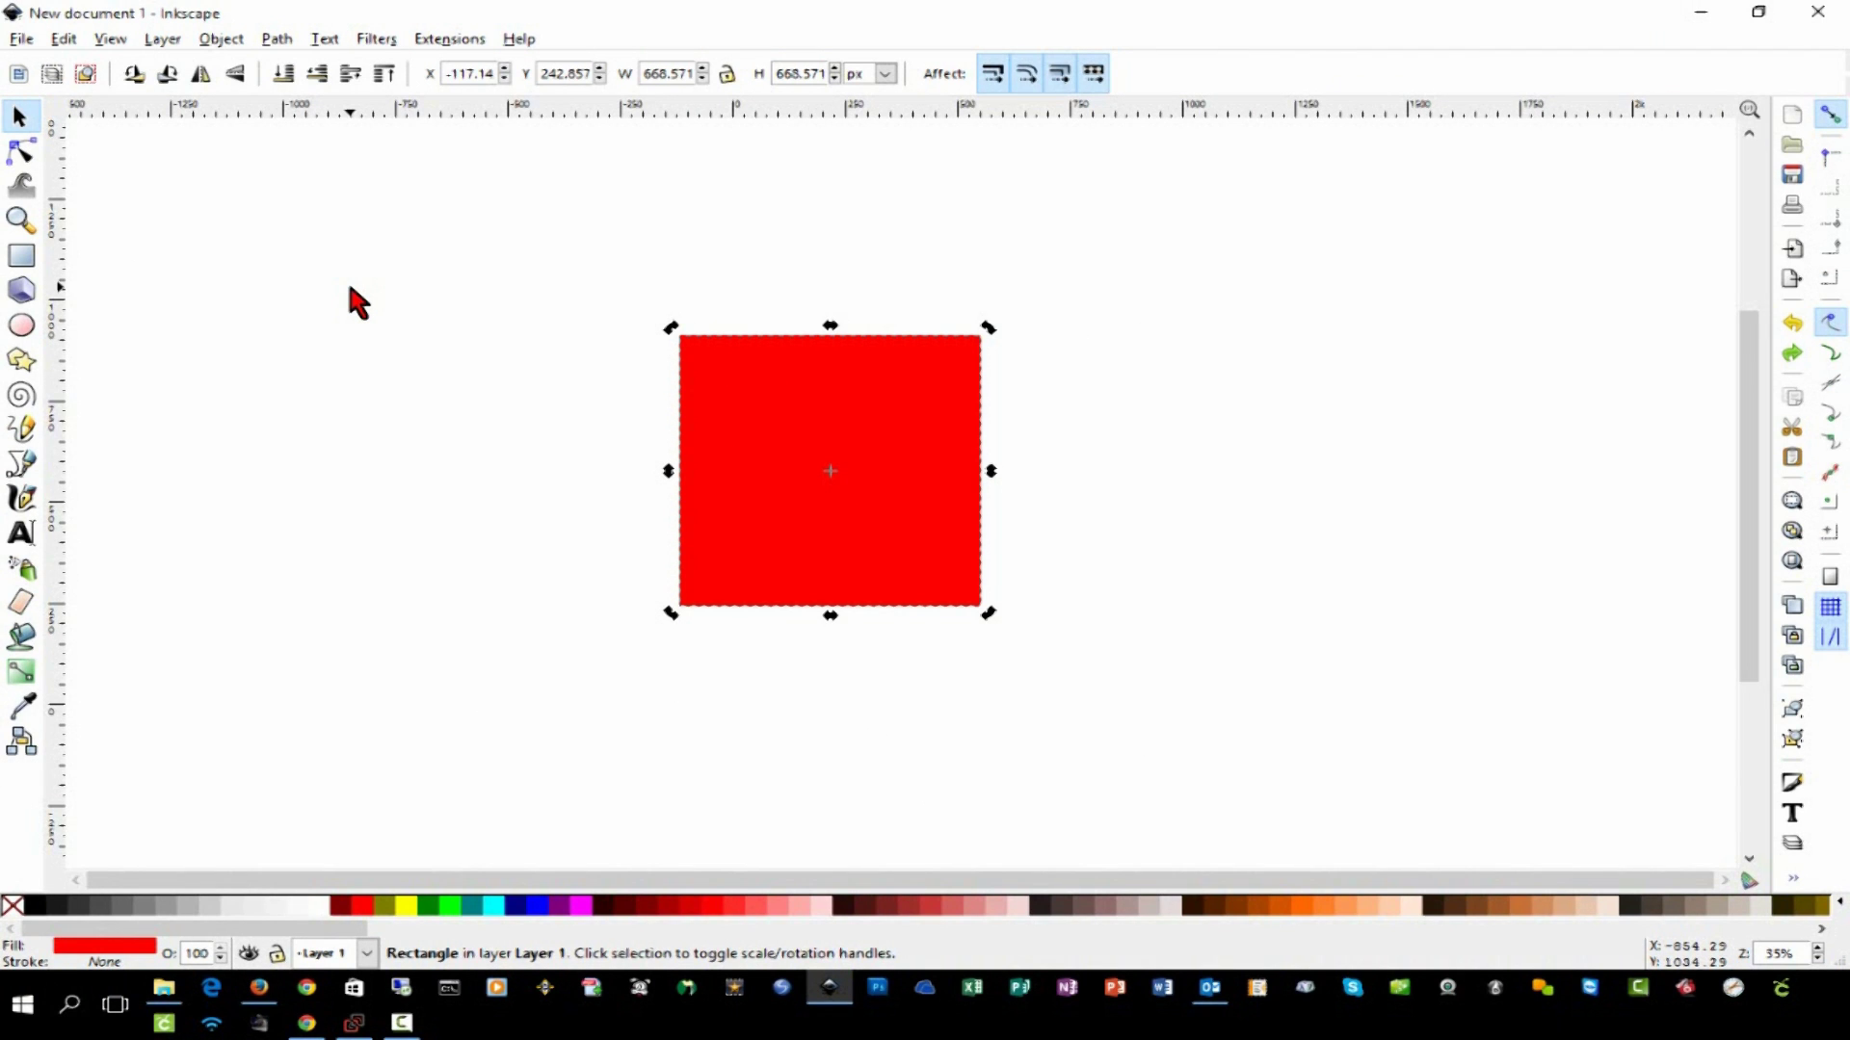
pyautogui.press('+')
pyautogui.press('+')
pyautogui.press('+')
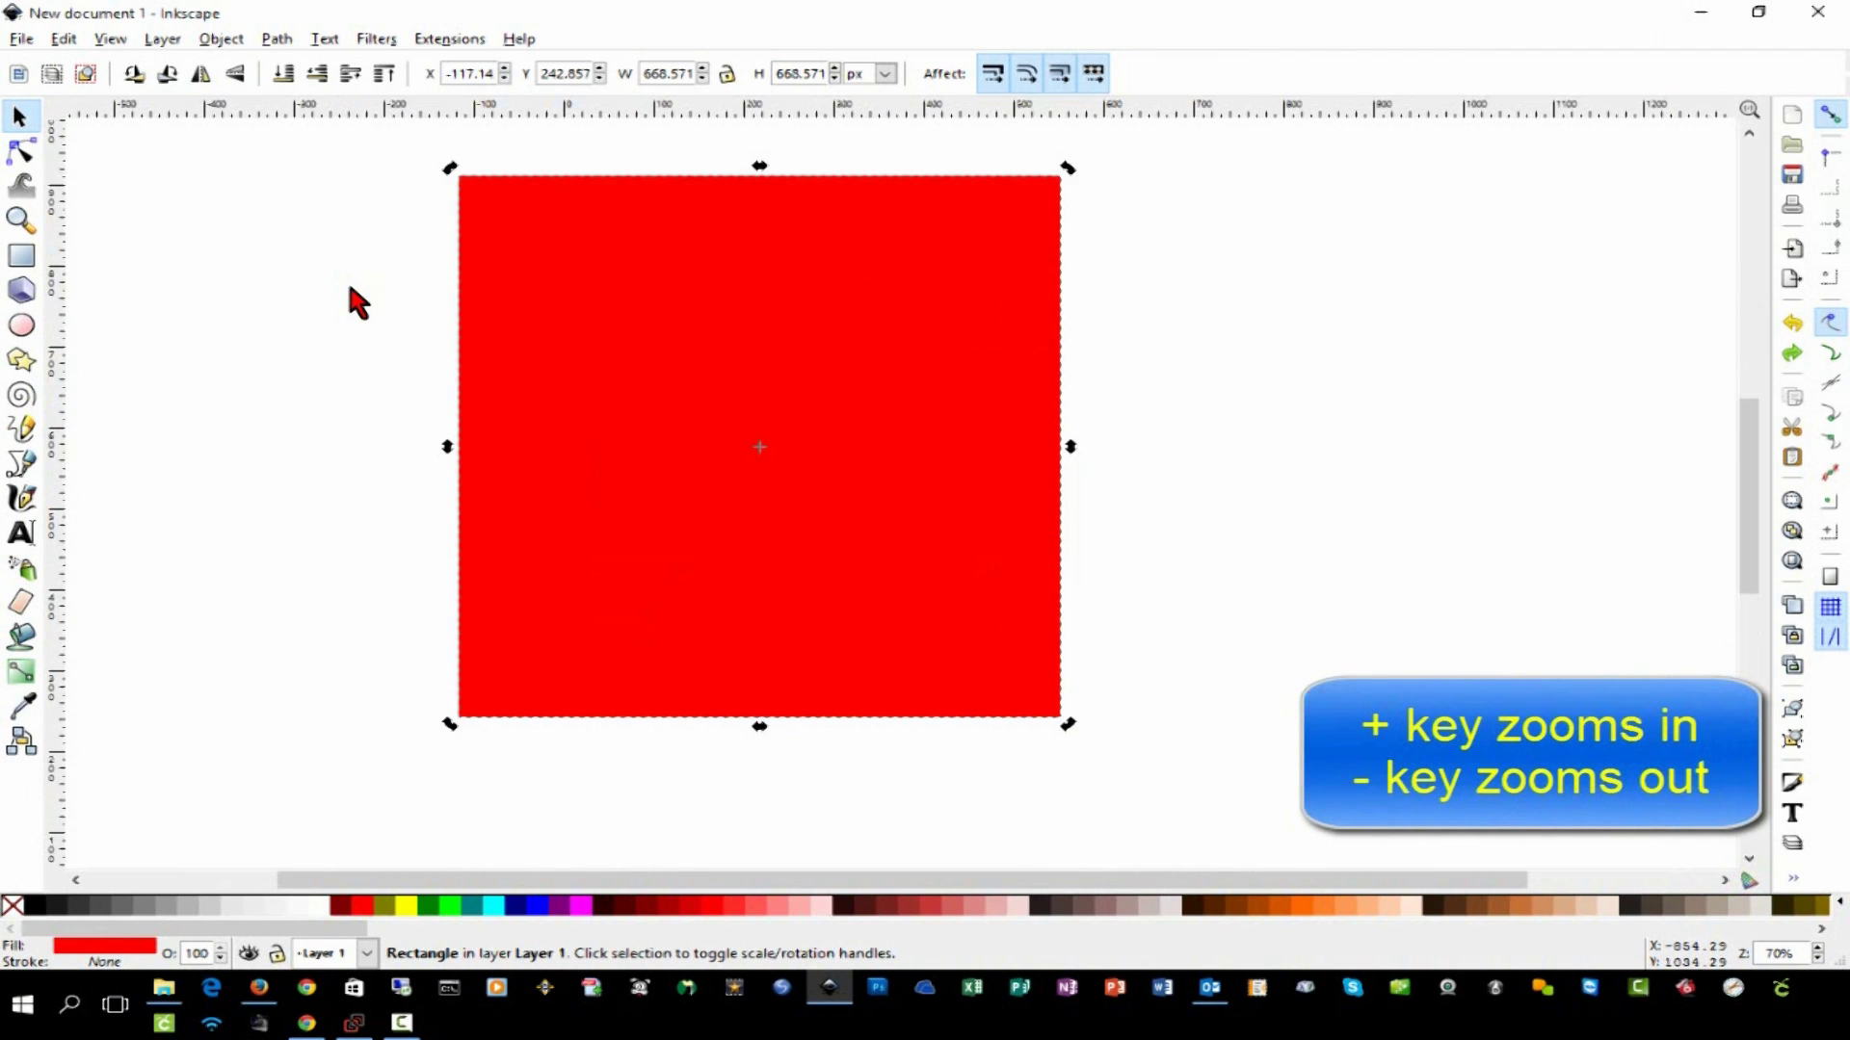
pyautogui.press('-')
pyautogui.press('-')
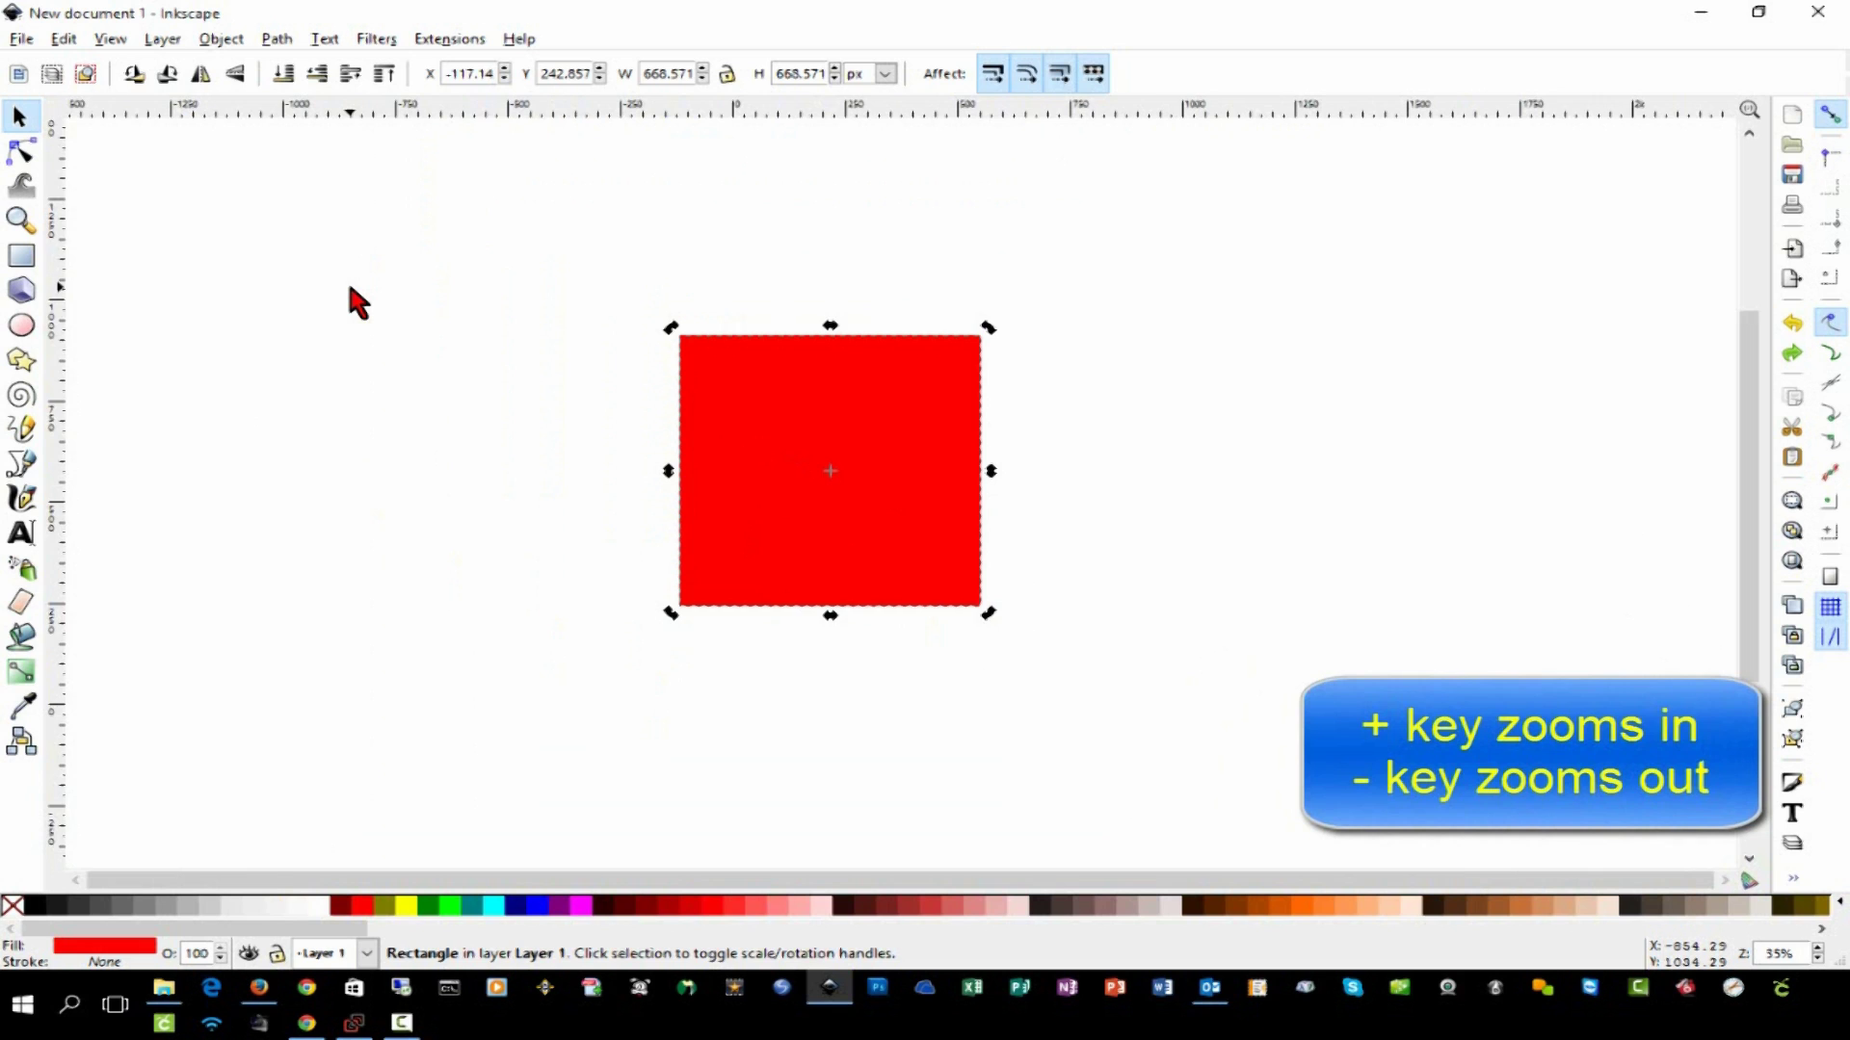
pyautogui.press('+')
pyautogui.press('-')
pyautogui.press('-')
pyautogui.press('+')
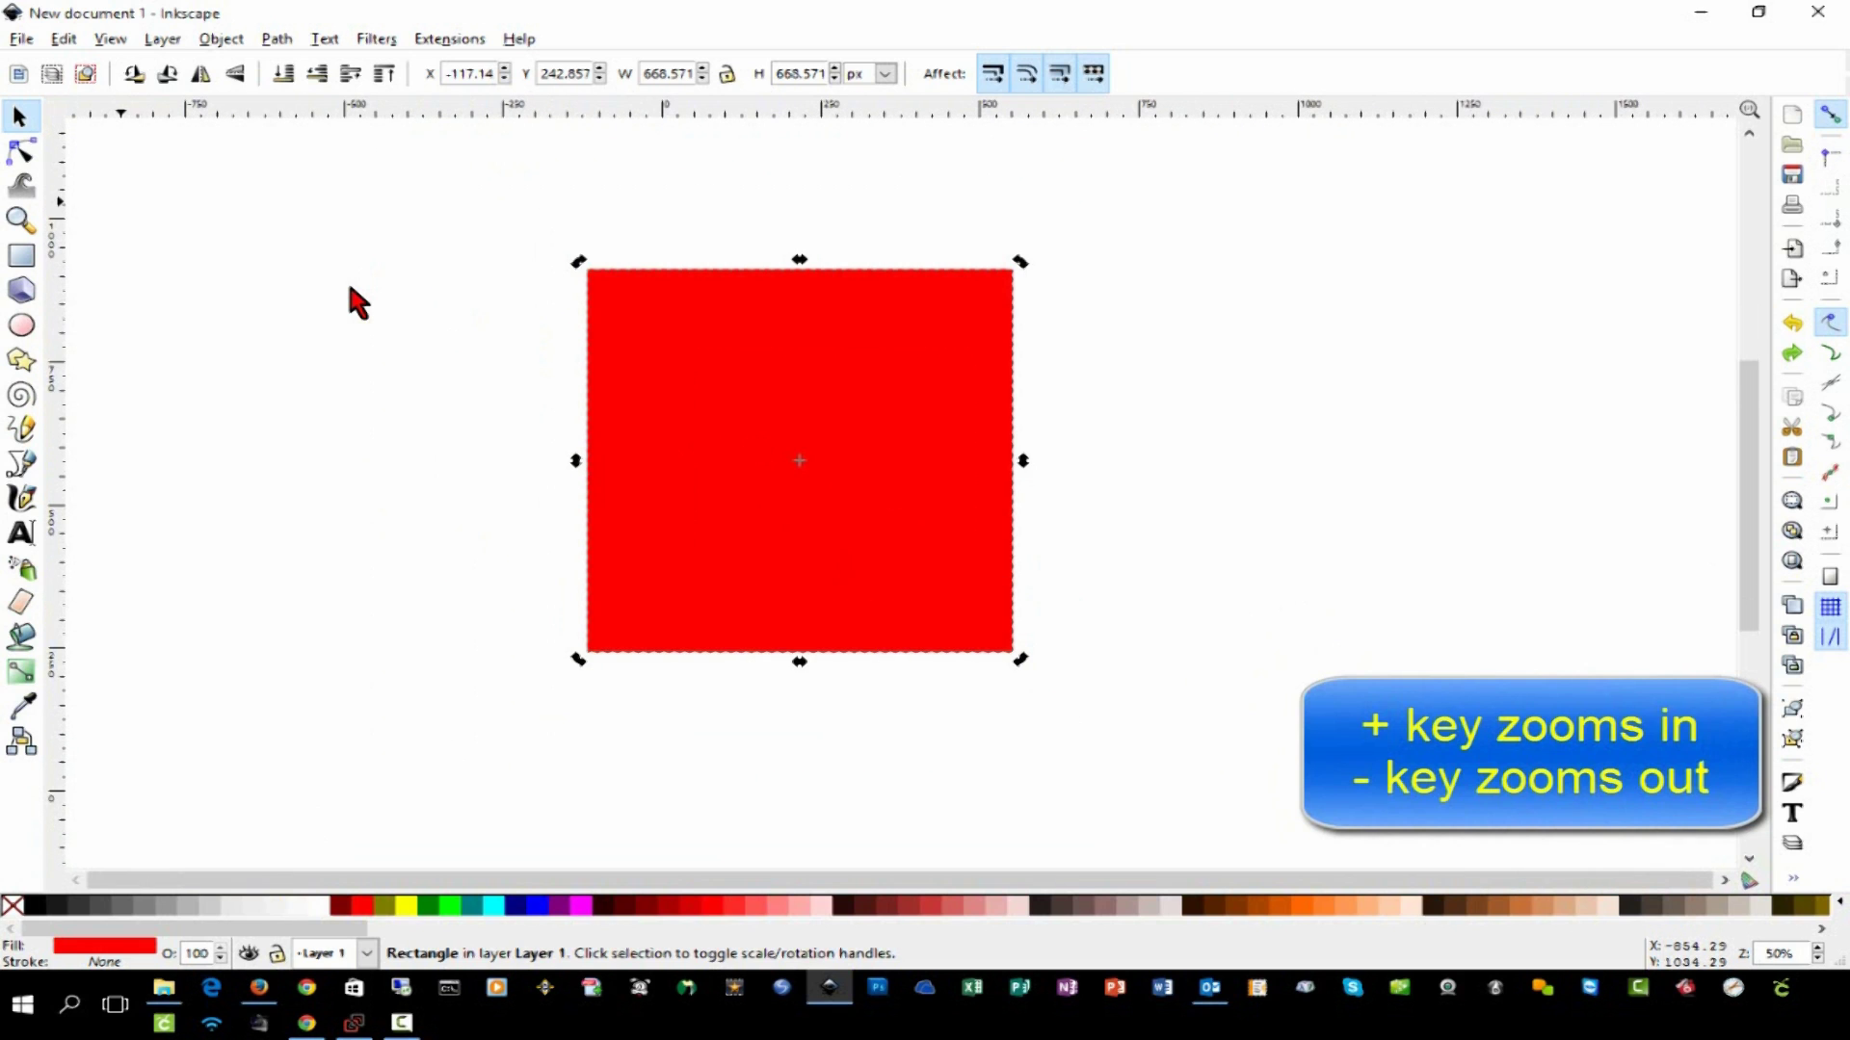
pyautogui.click(671, 366)
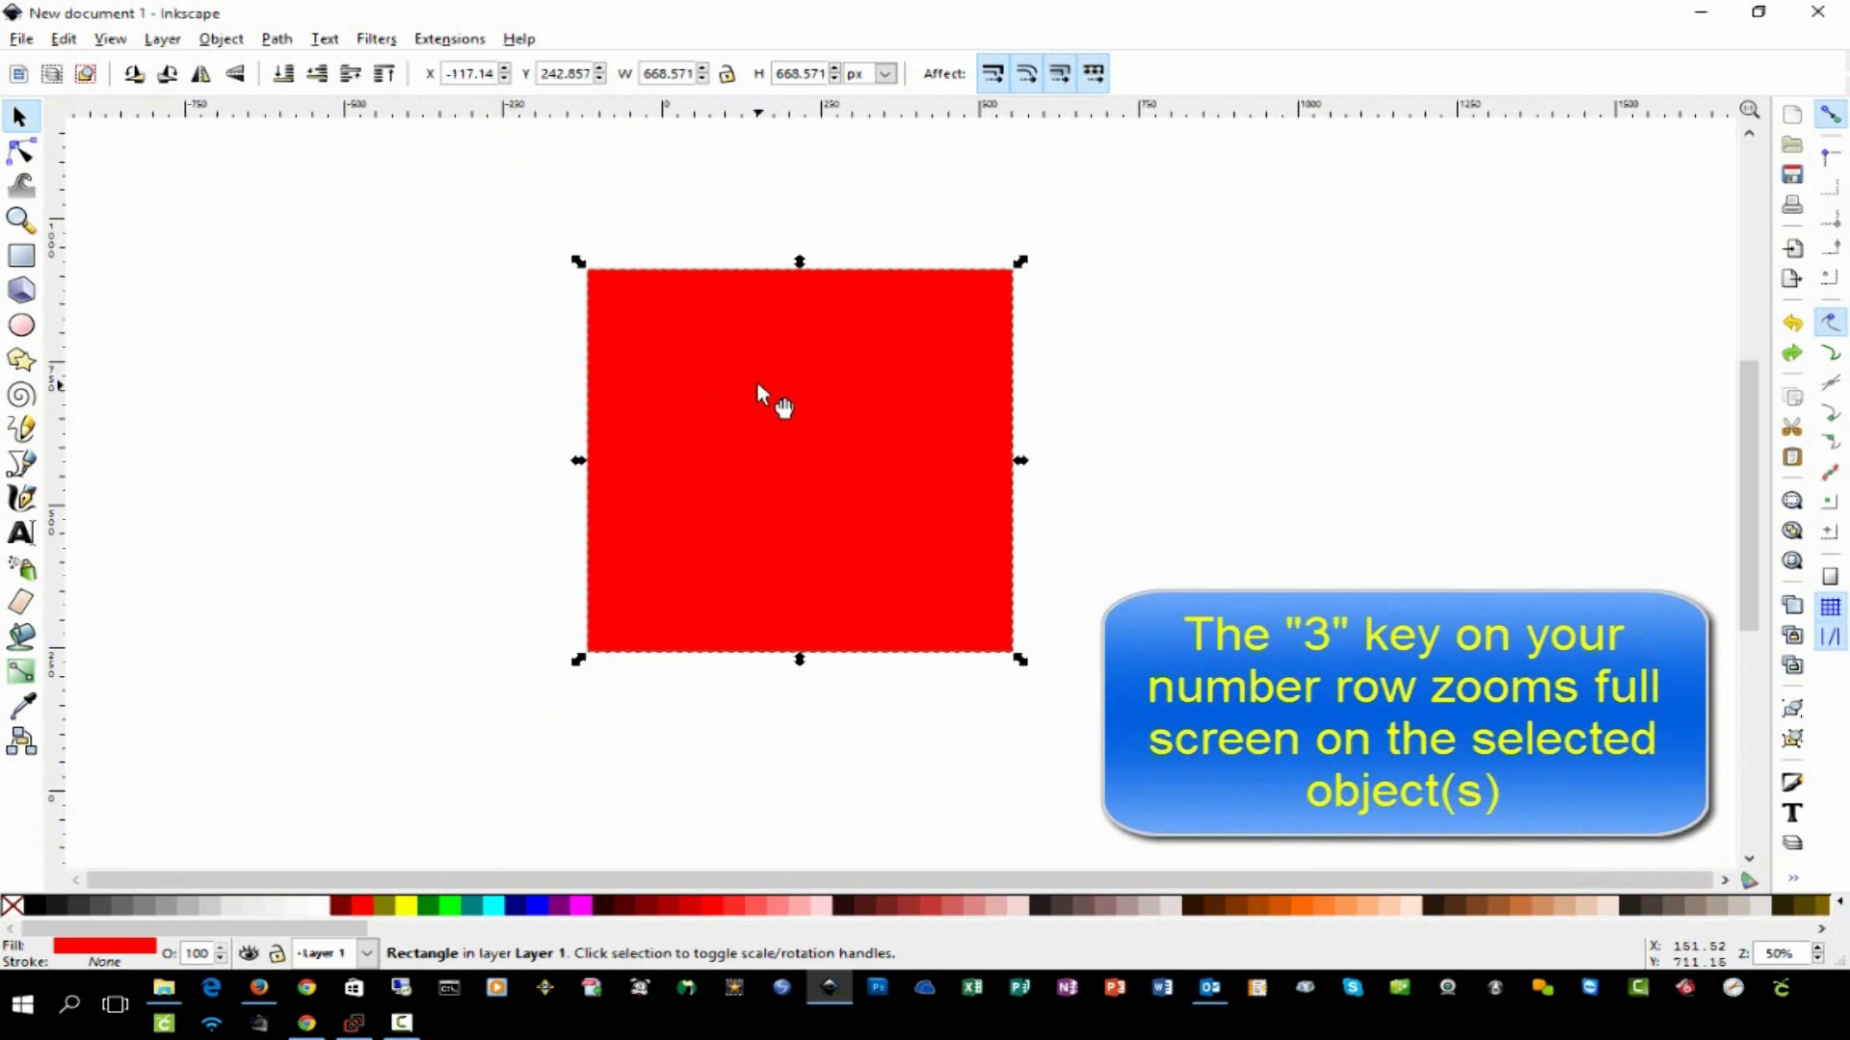
pyautogui.press('3')
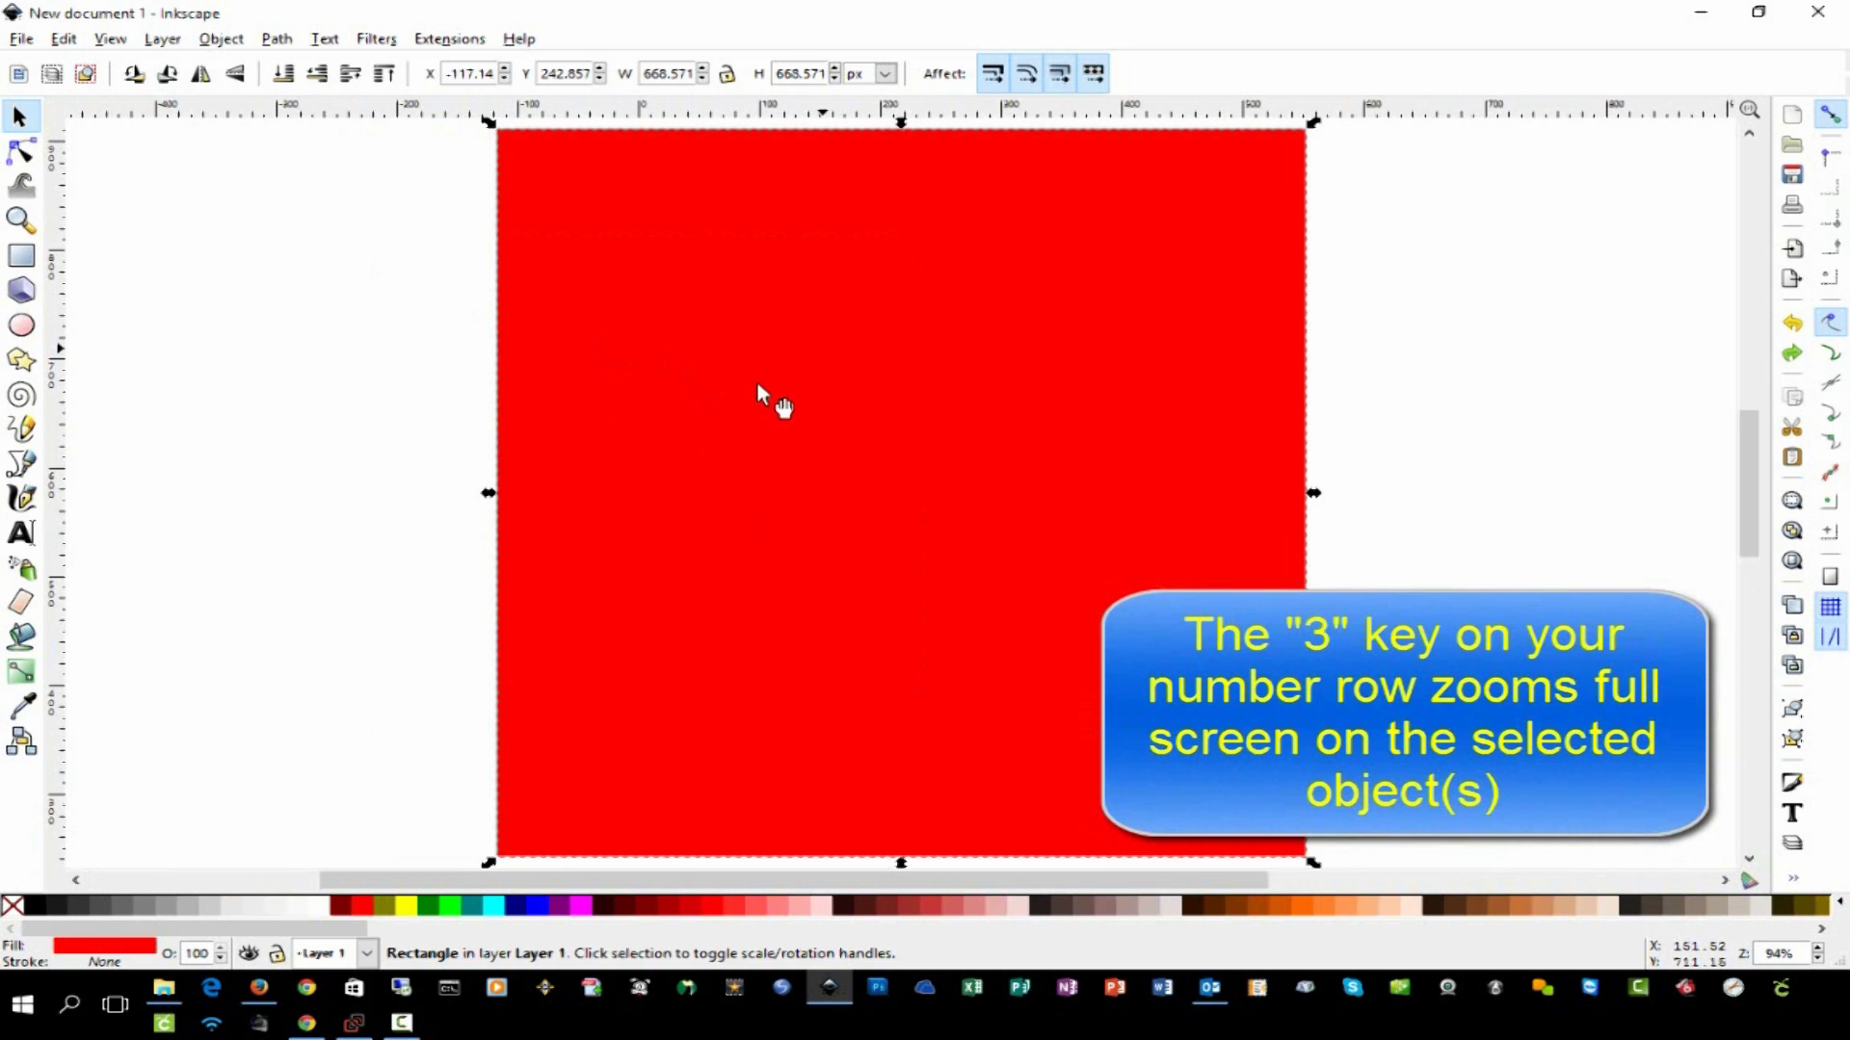
pyautogui.press('-')
pyautogui.press('-')
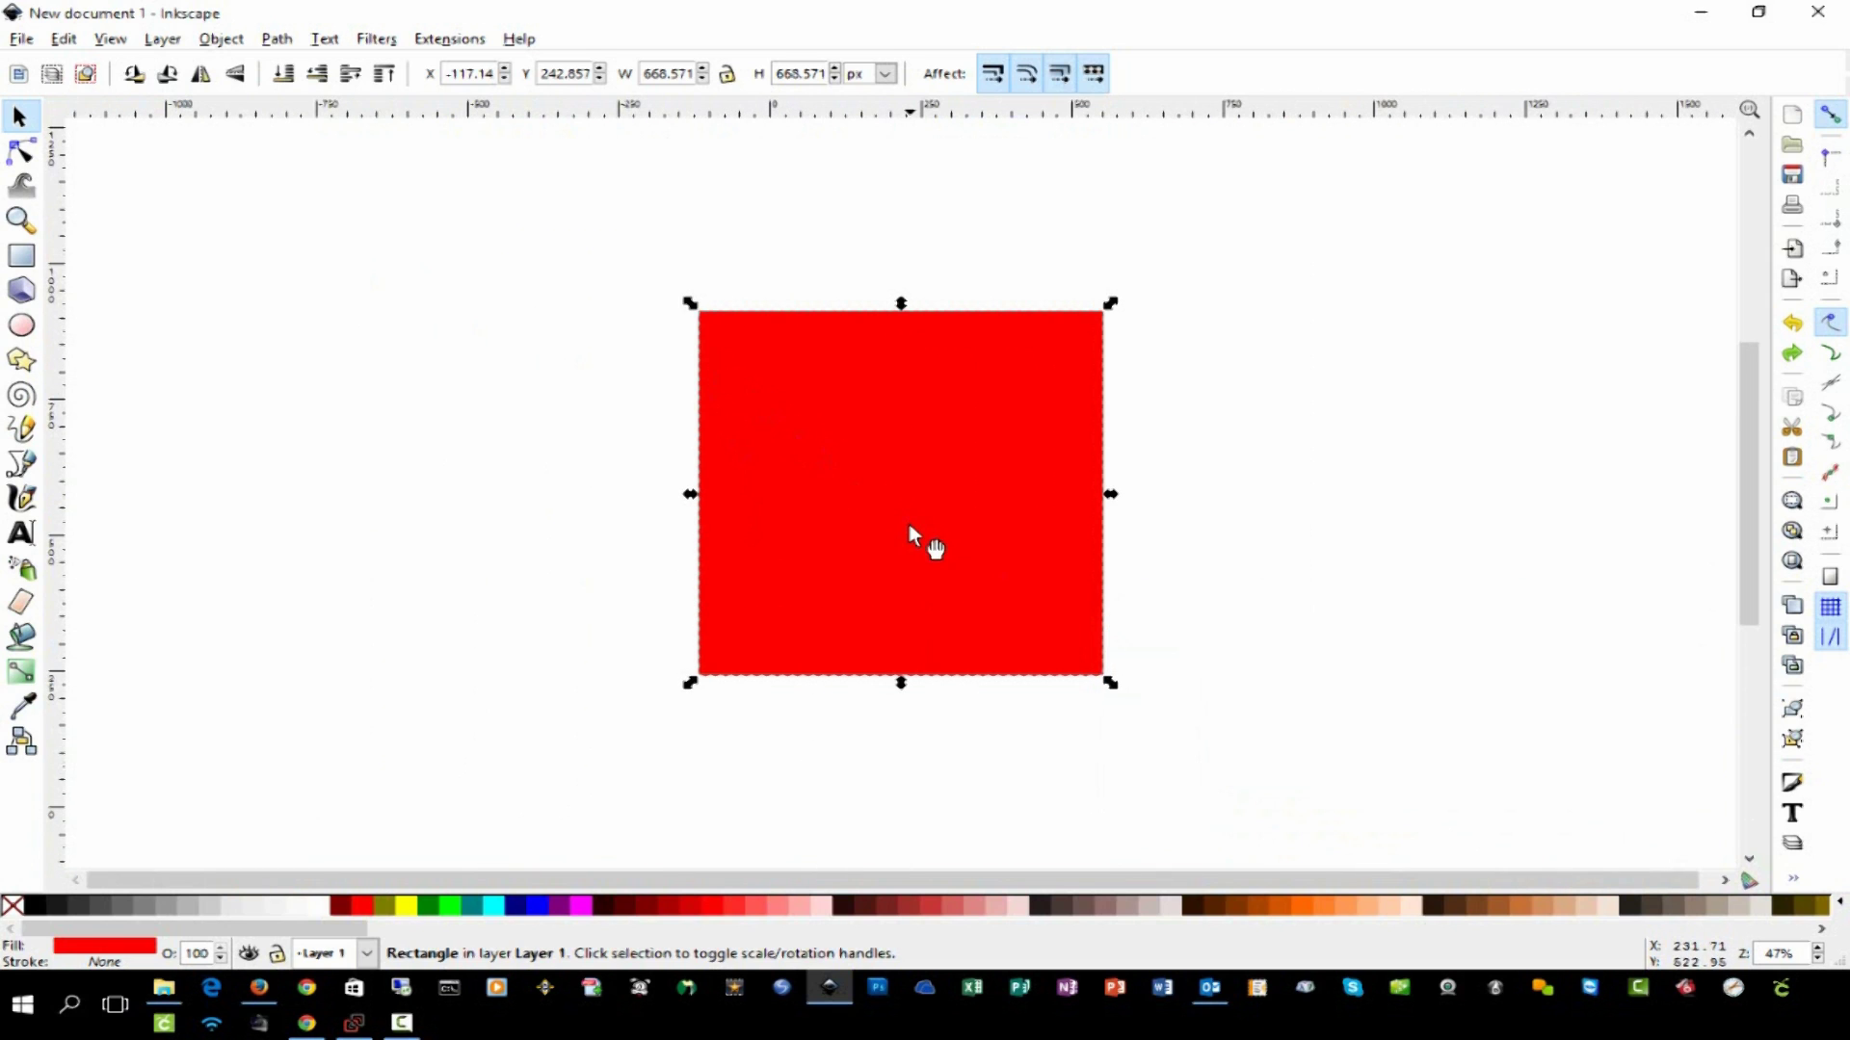
# - Delete the square, then step through undo and redo to restore it at the centre
pyautogui.press('Delete')
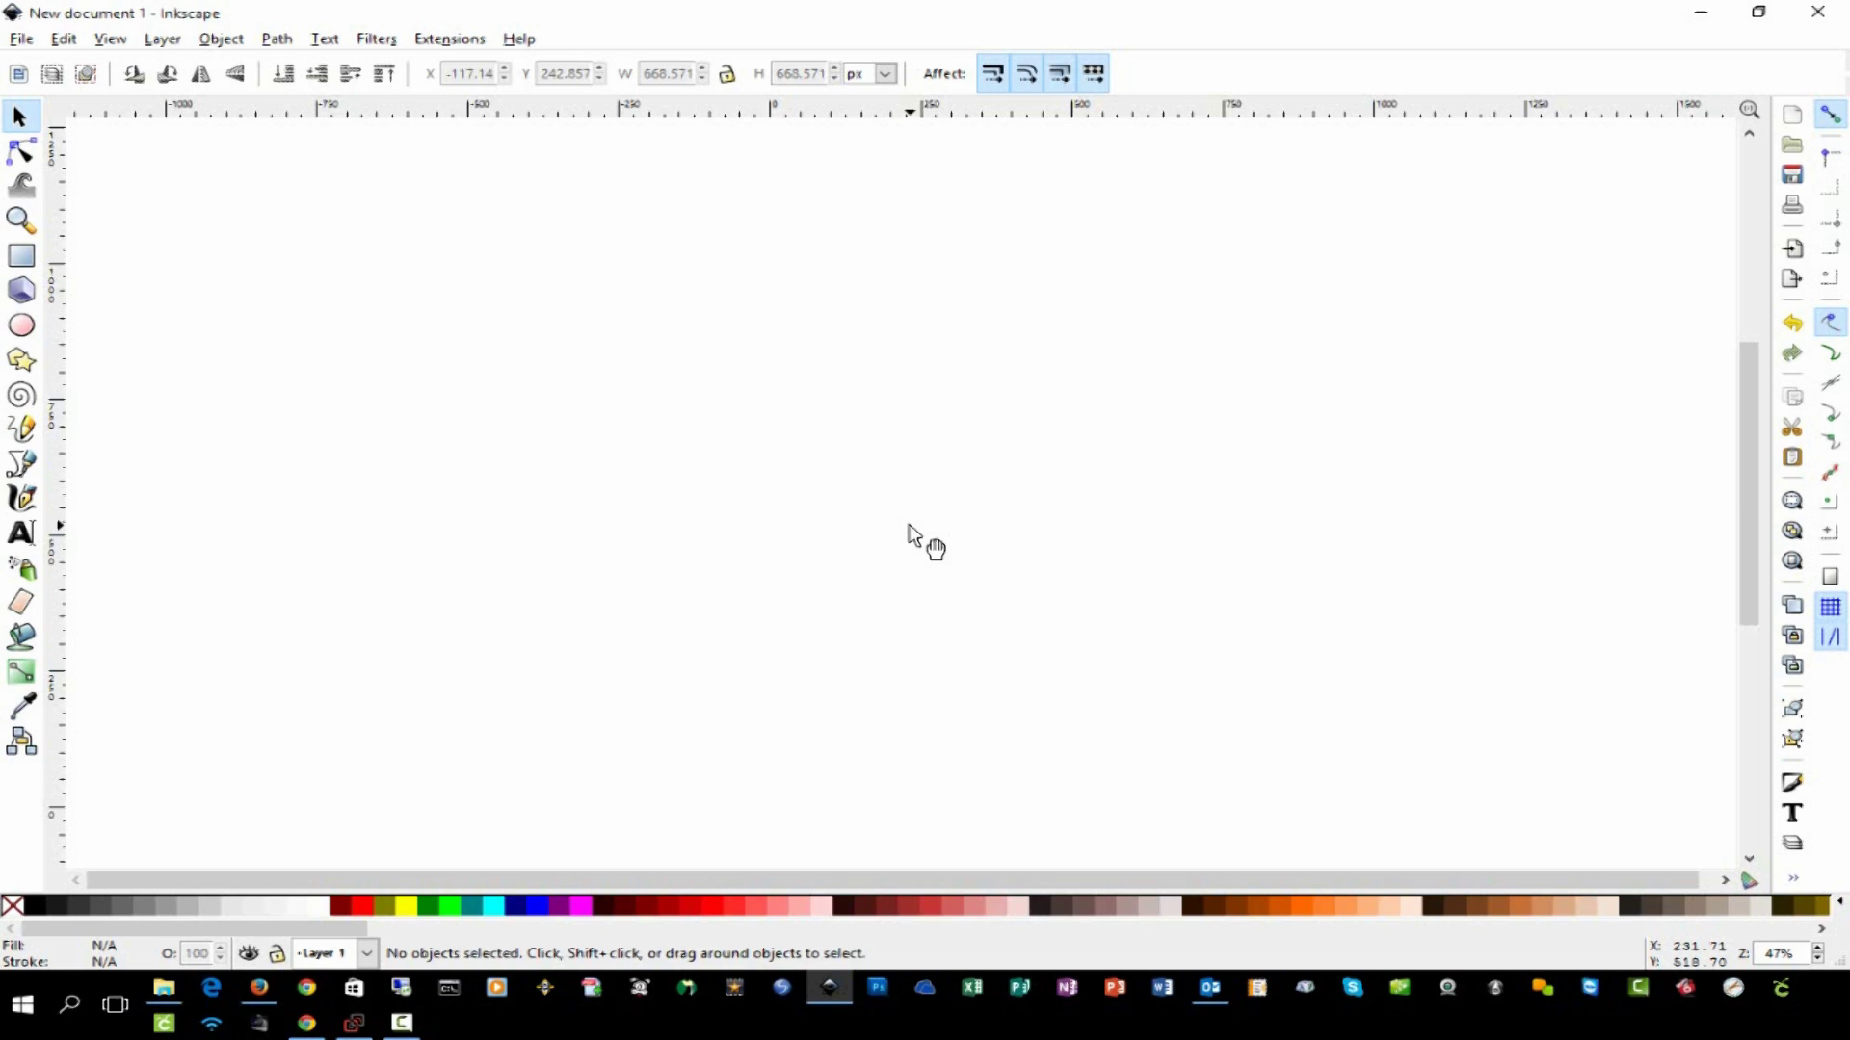
pyautogui.press('ctrl')
pyautogui.hotkey('ctrl', 'z')
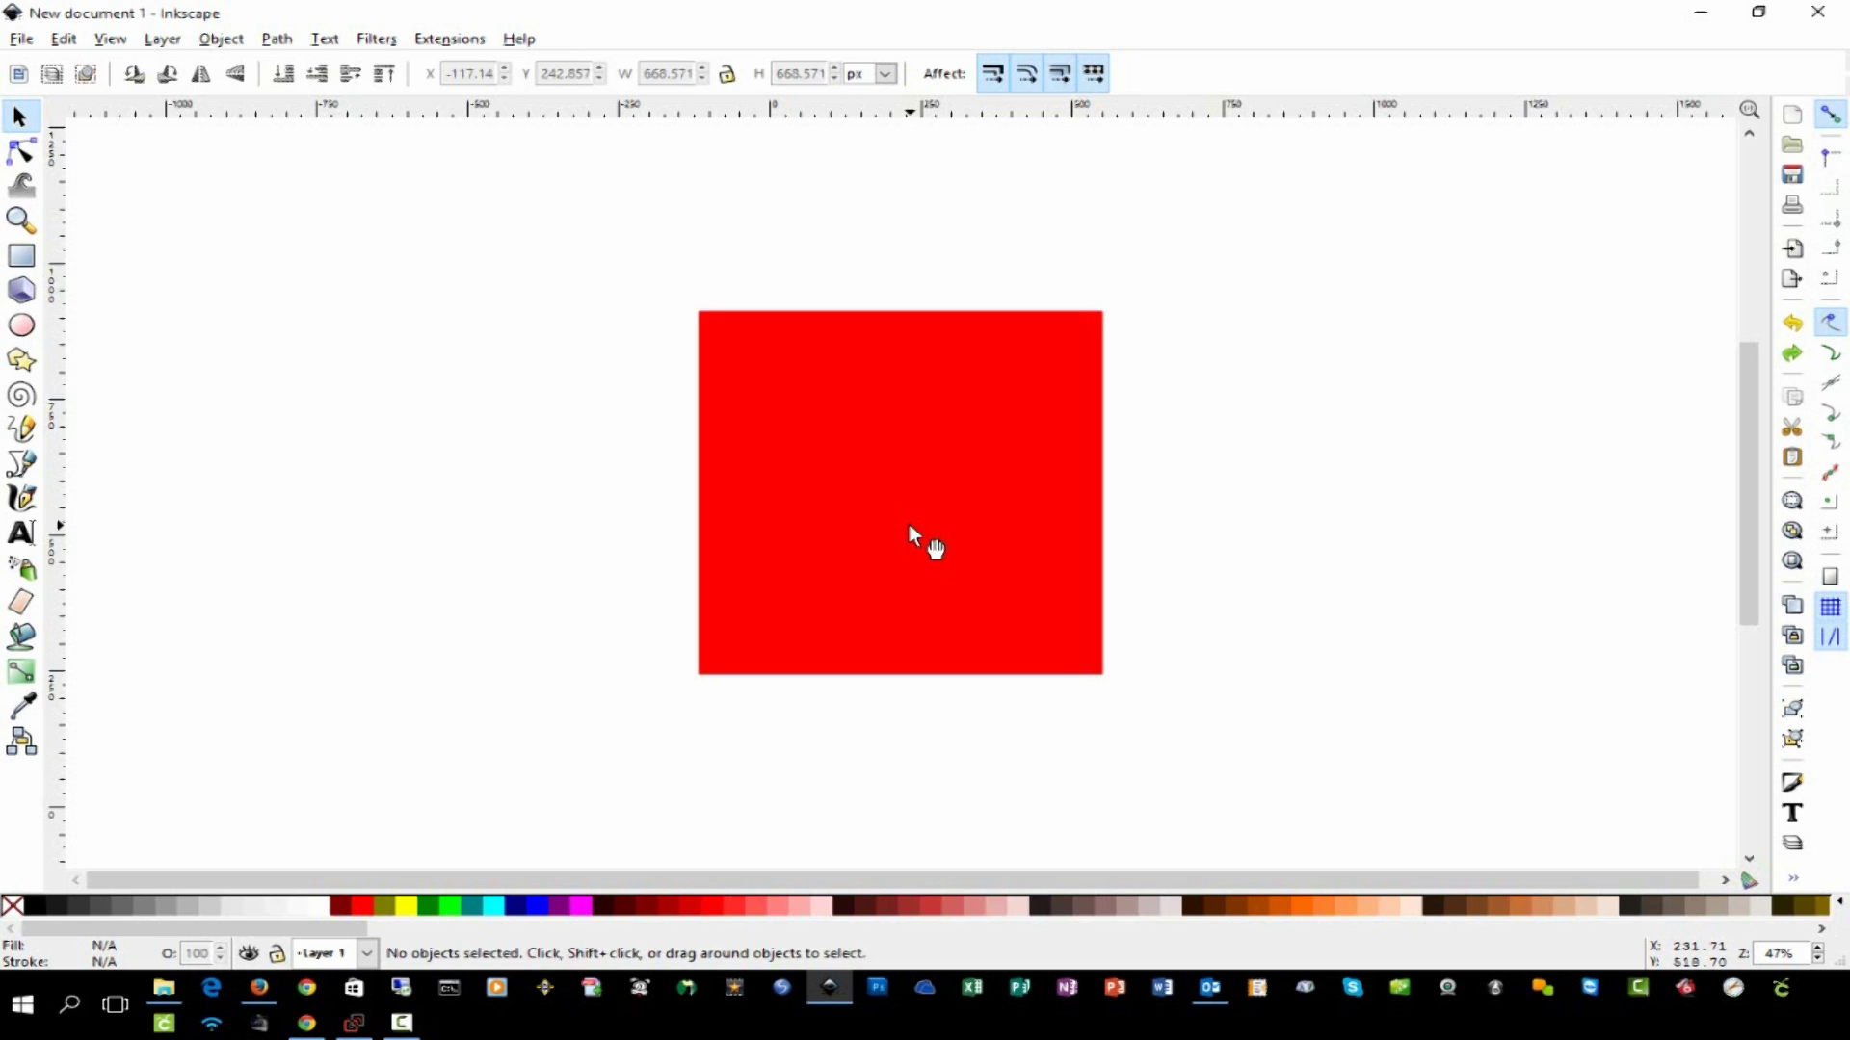
pyautogui.hotkey('ctrl', 'z')
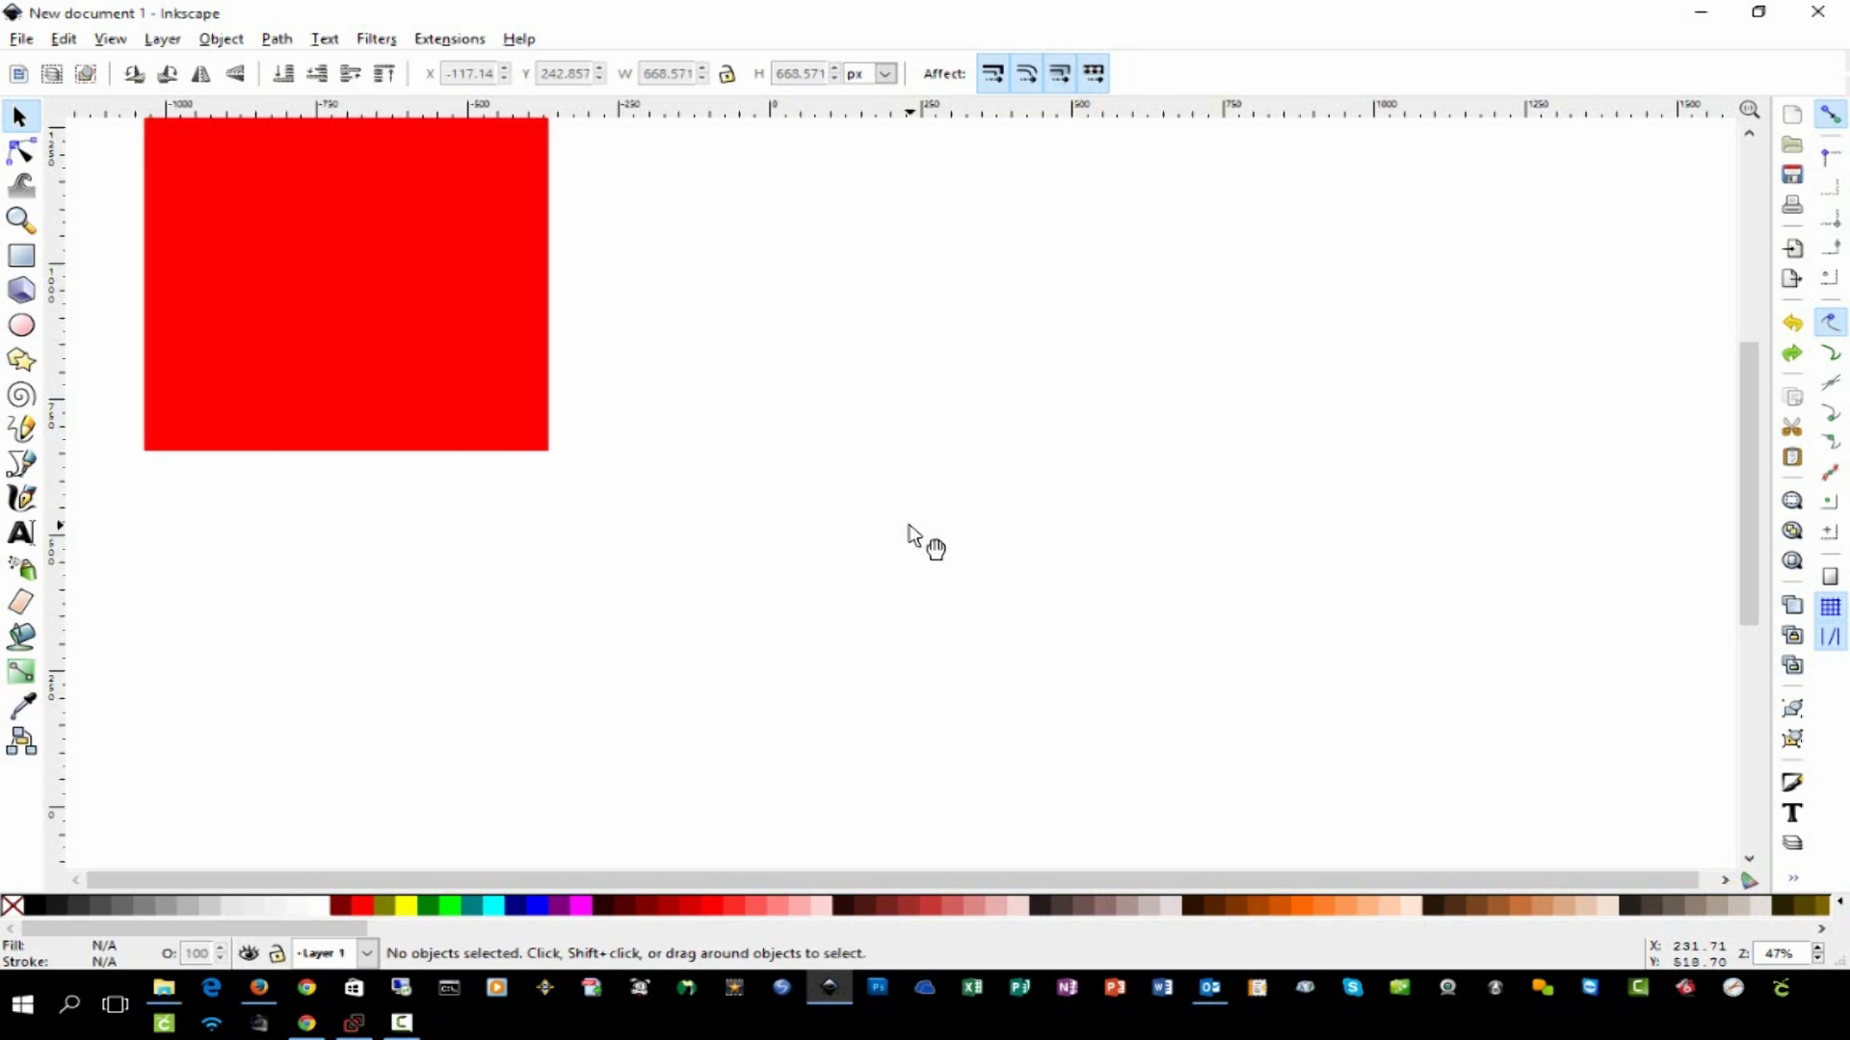
pyautogui.hotkey('ctrl', 'z')
pyautogui.hotkey('ctrl', 'z')
pyautogui.hotkey('ctrl', 'shift', 'z')
pyautogui.hotkey('ctrl', 'shift', 'z')
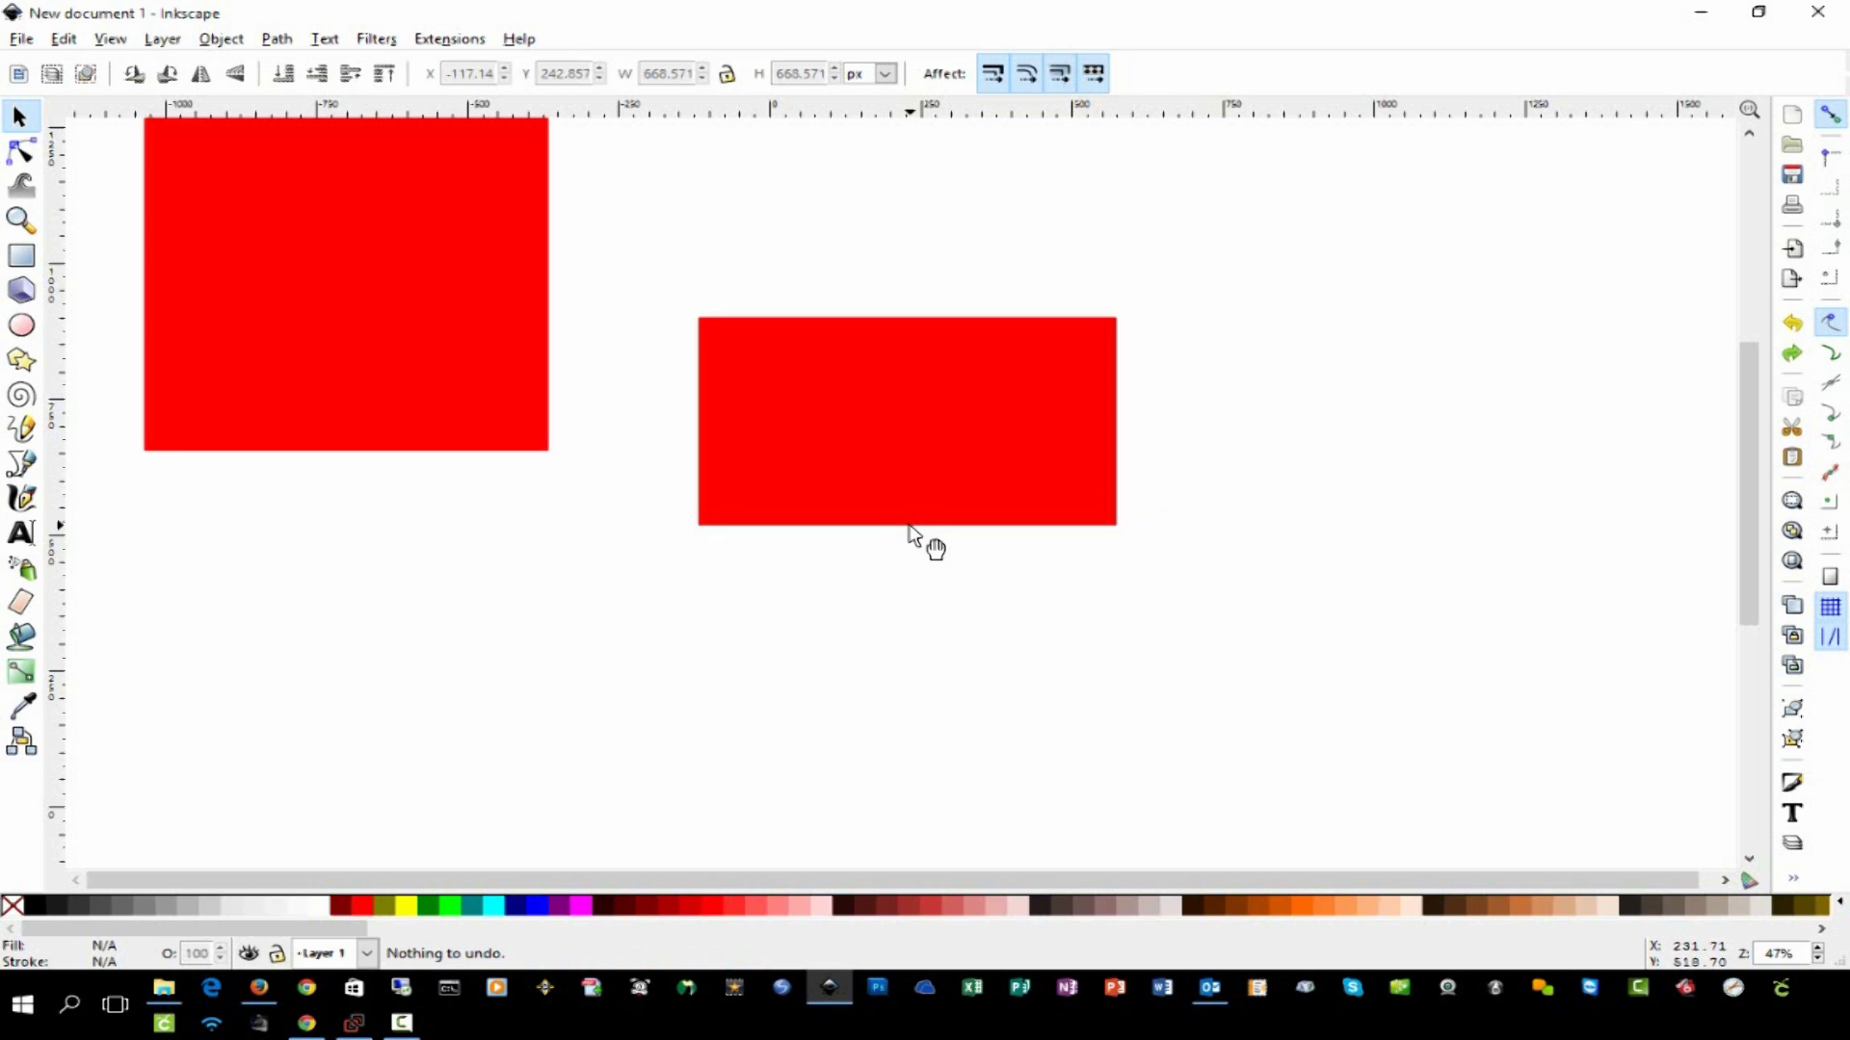
pyautogui.hotkey('ctrl', 'shift', 'z')
pyautogui.press('Delete')
pyautogui.hotkey('ctrl', 'shift', 'z')
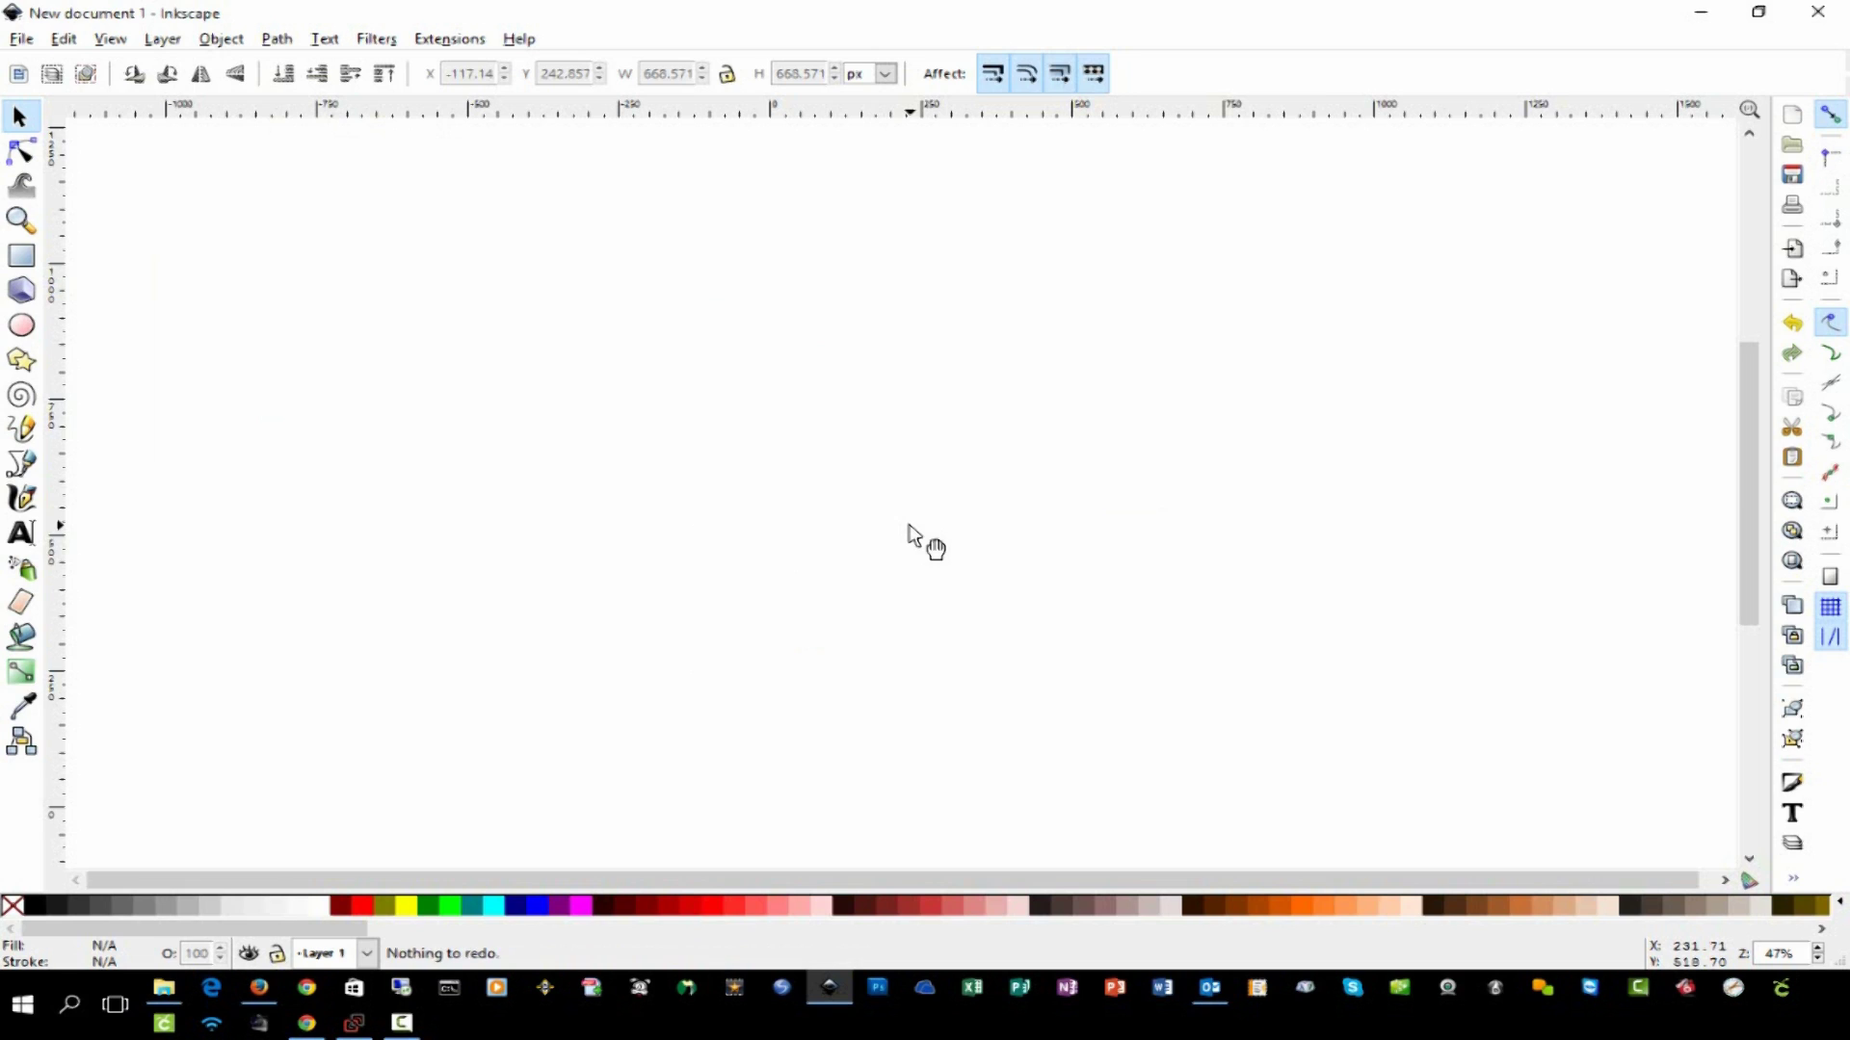
pyautogui.hotkey('ctrl', 'z')
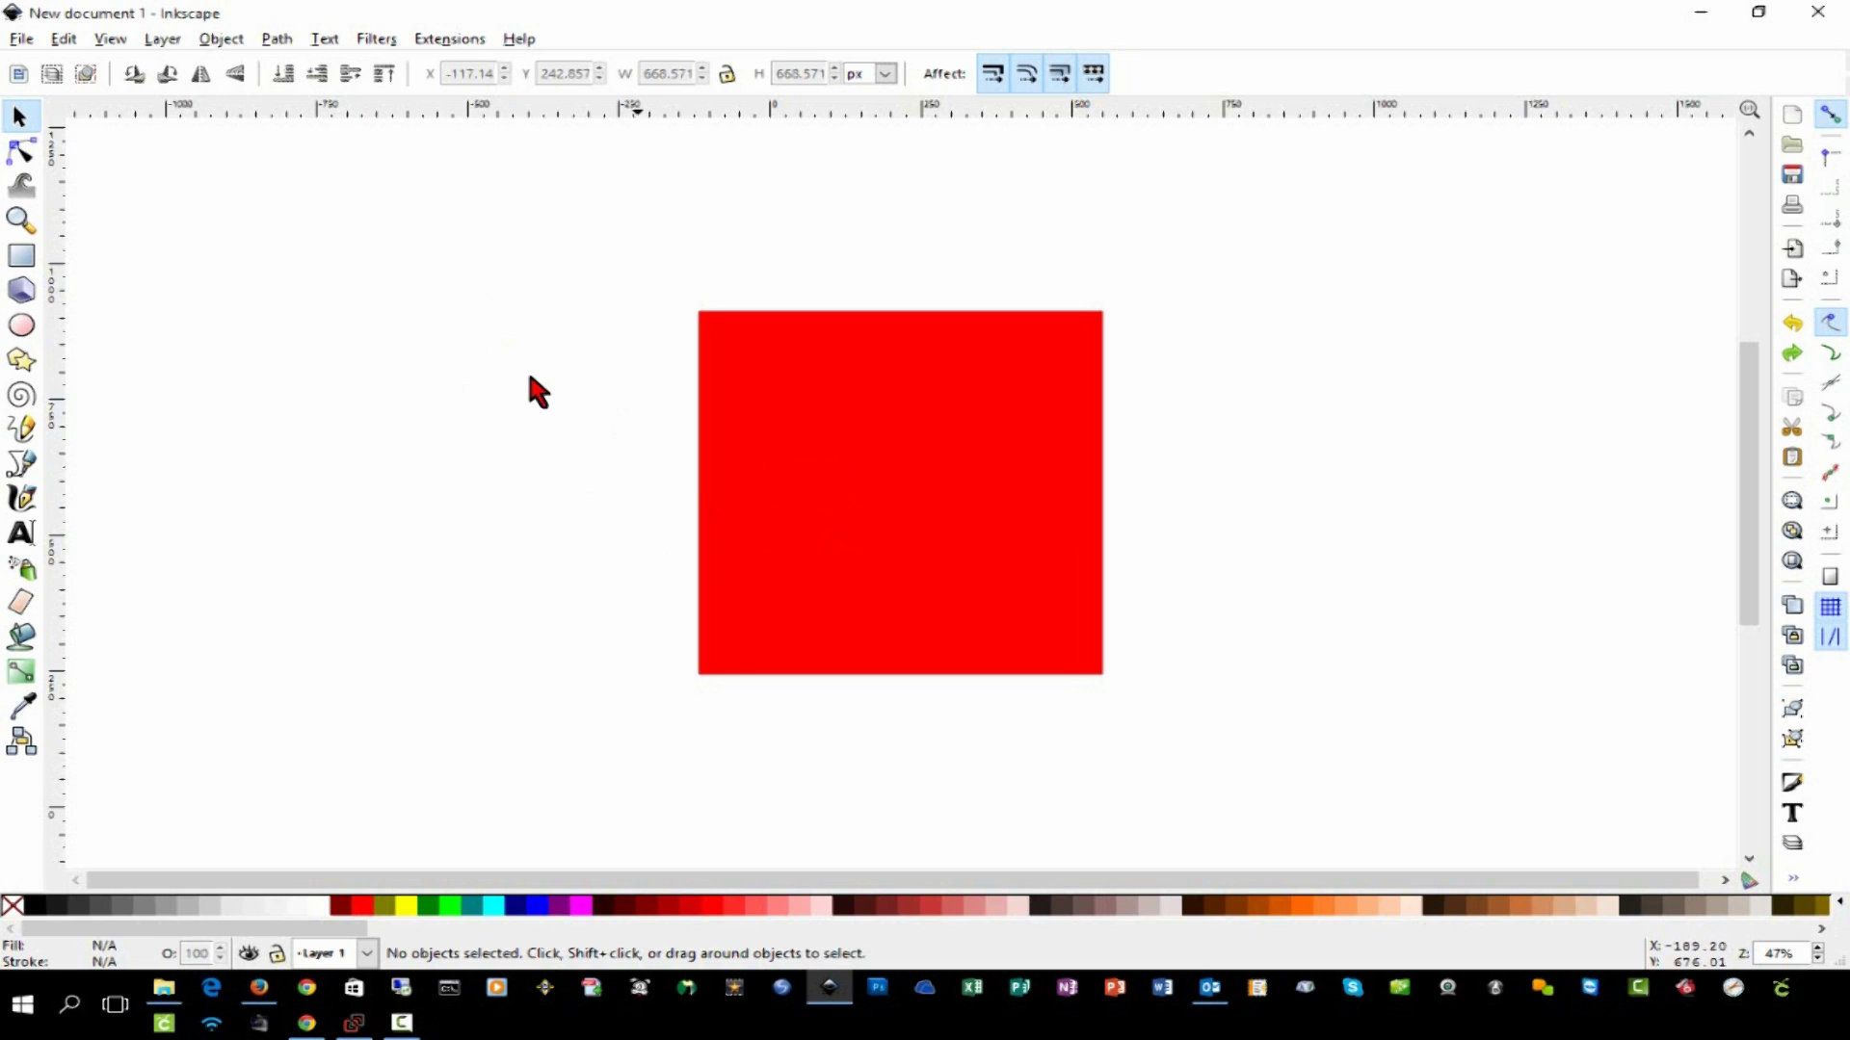
# - Convert the selected red square into a 4-node path with Path > Object to Path
pyautogui.click(867, 438)
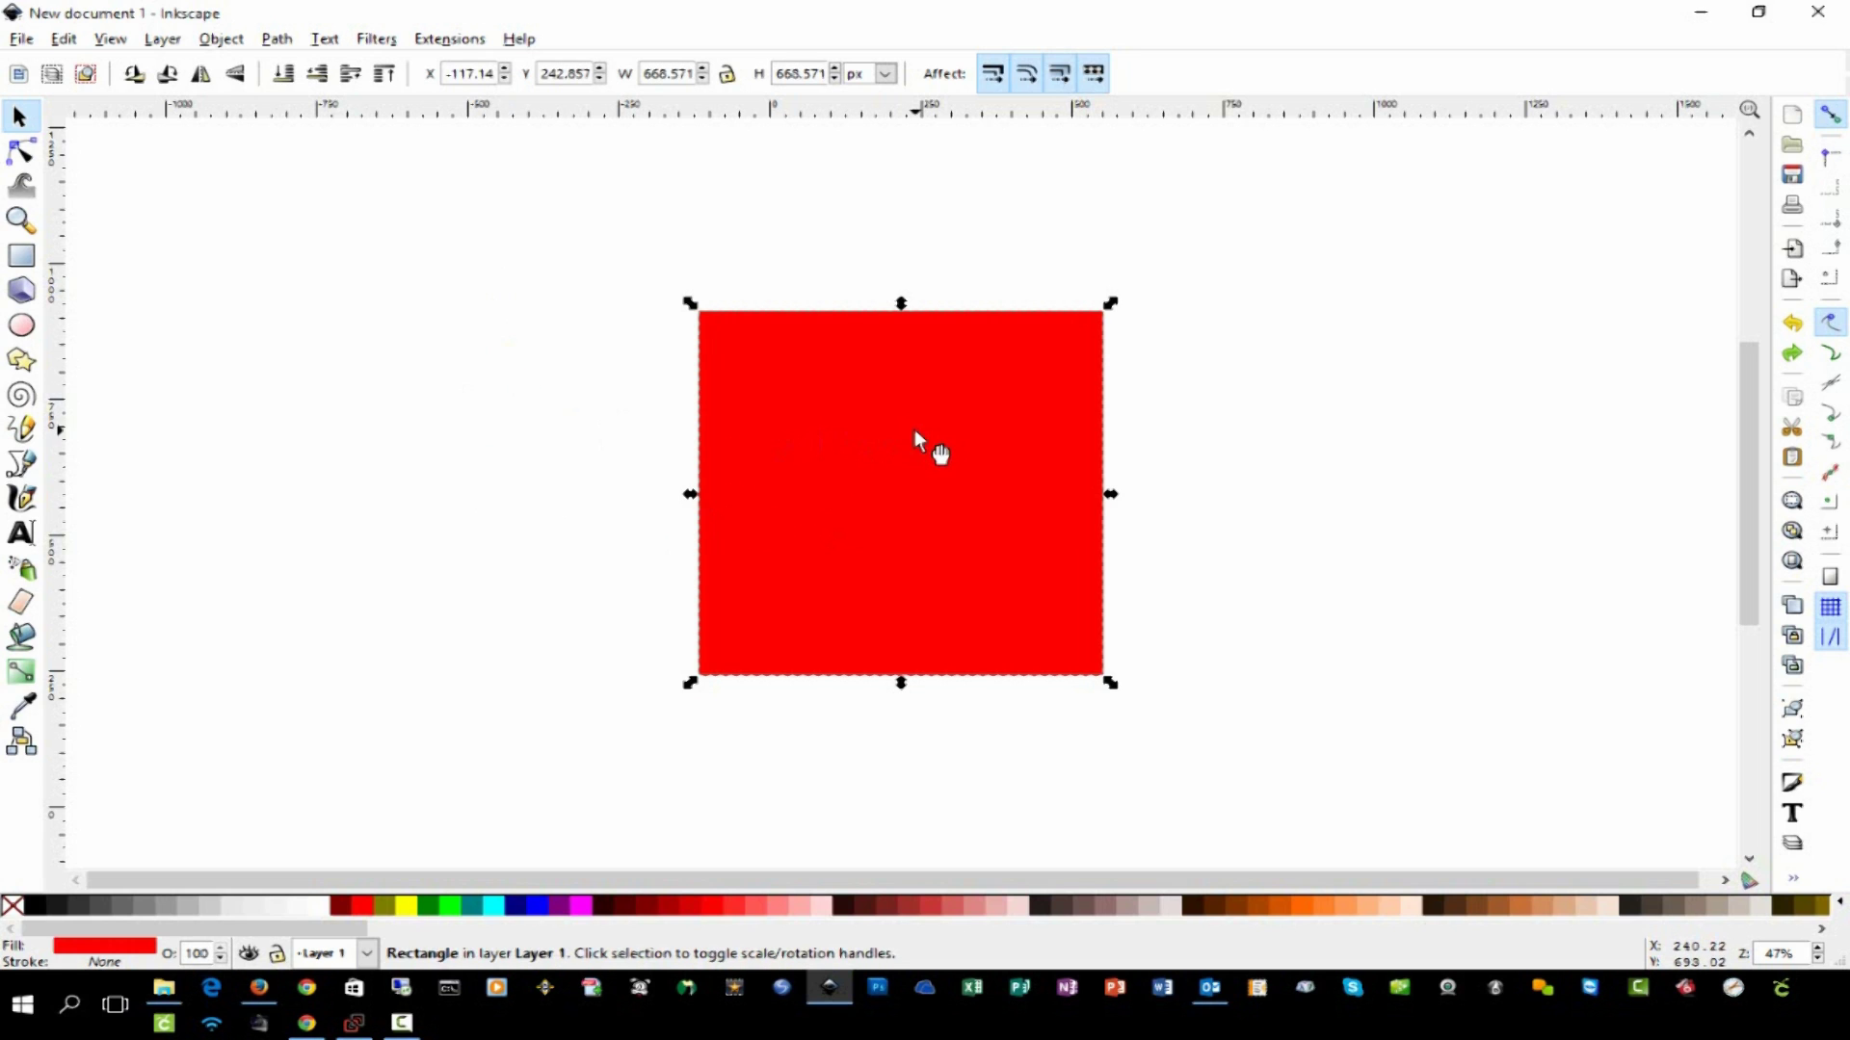
pyautogui.click(836, 418)
pyautogui.click(277, 38)
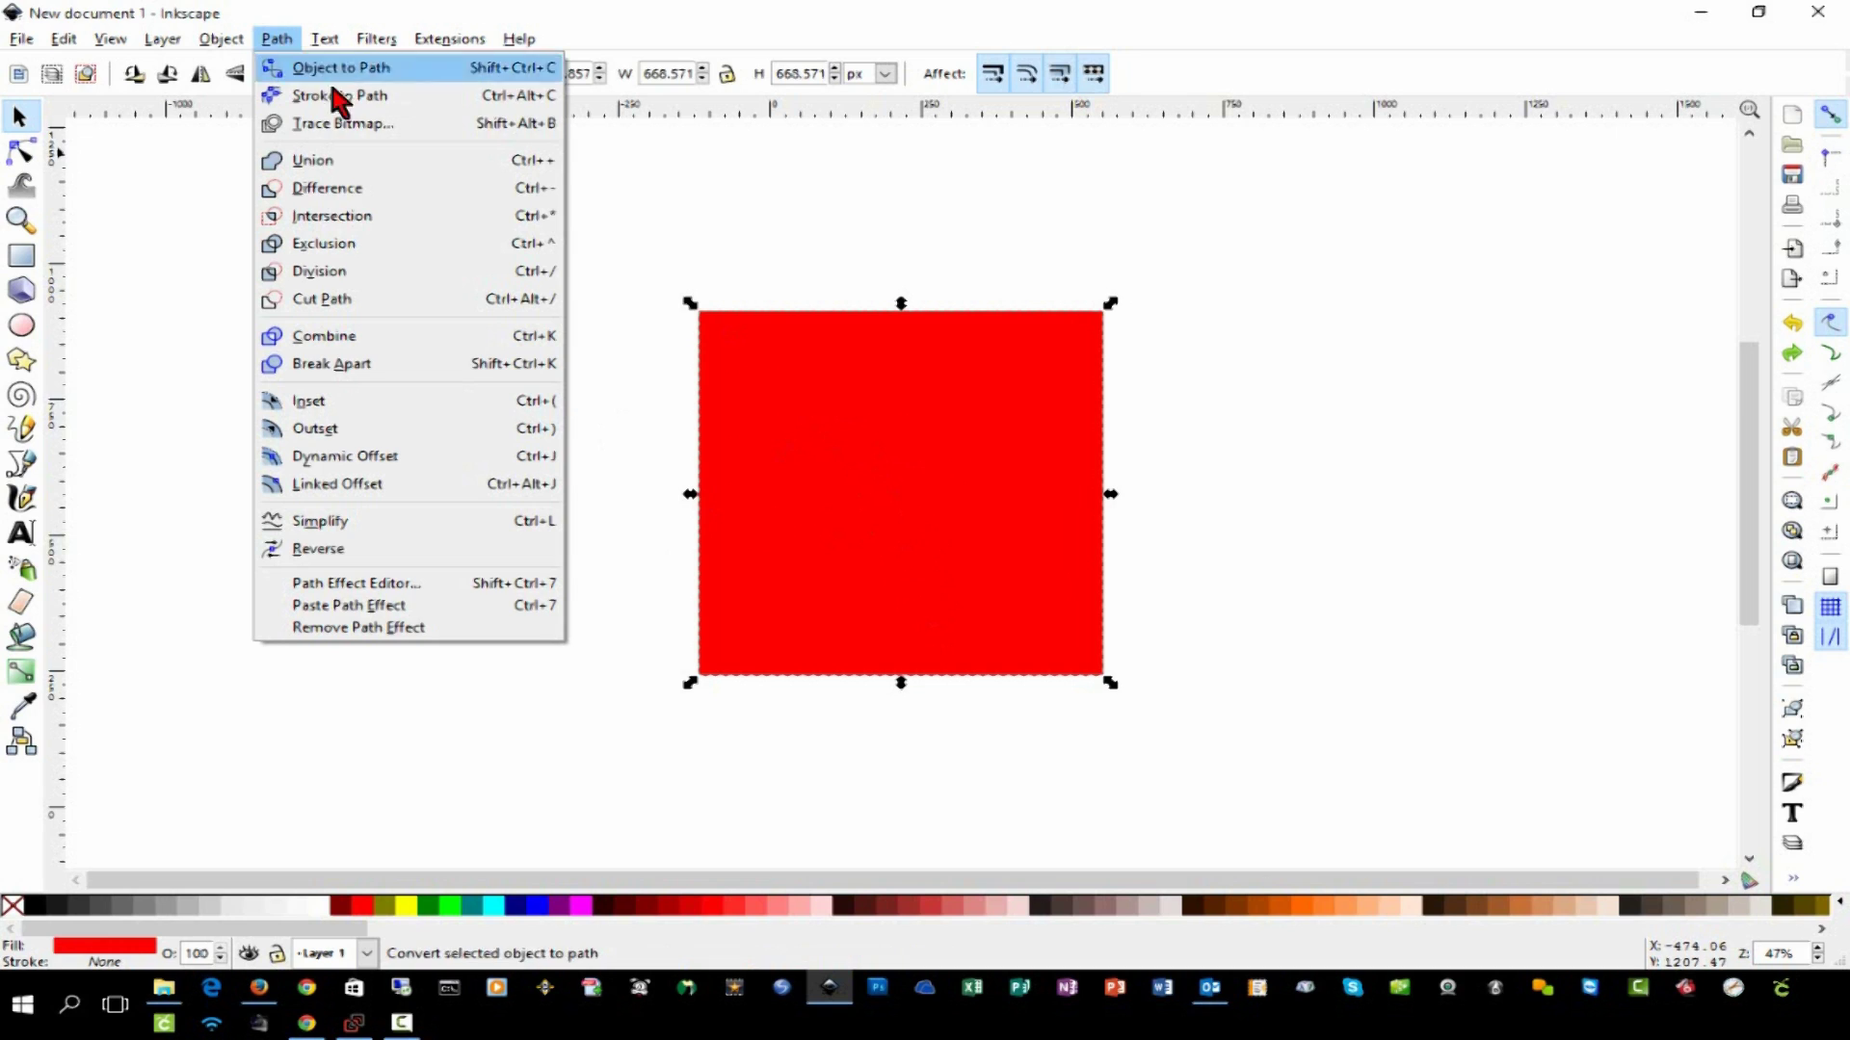
pyautogui.click(390, 72)
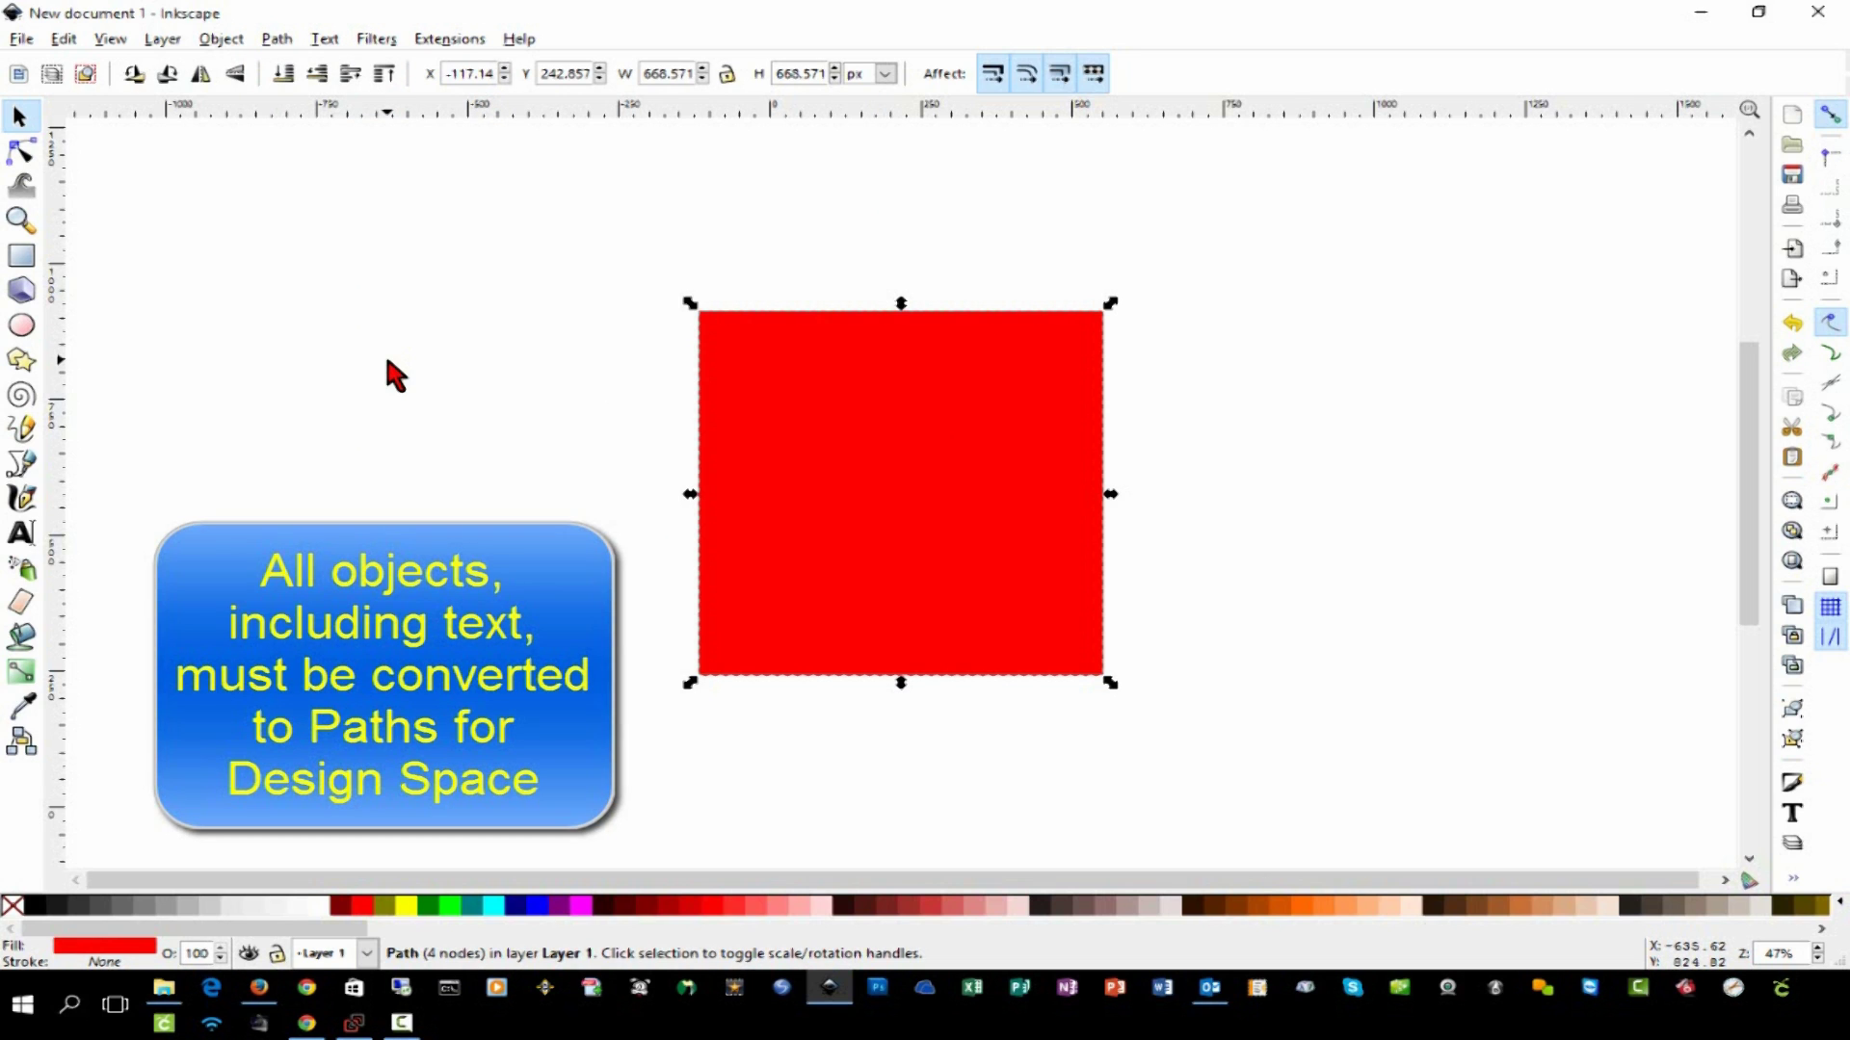
pyautogui.click(370, 415)
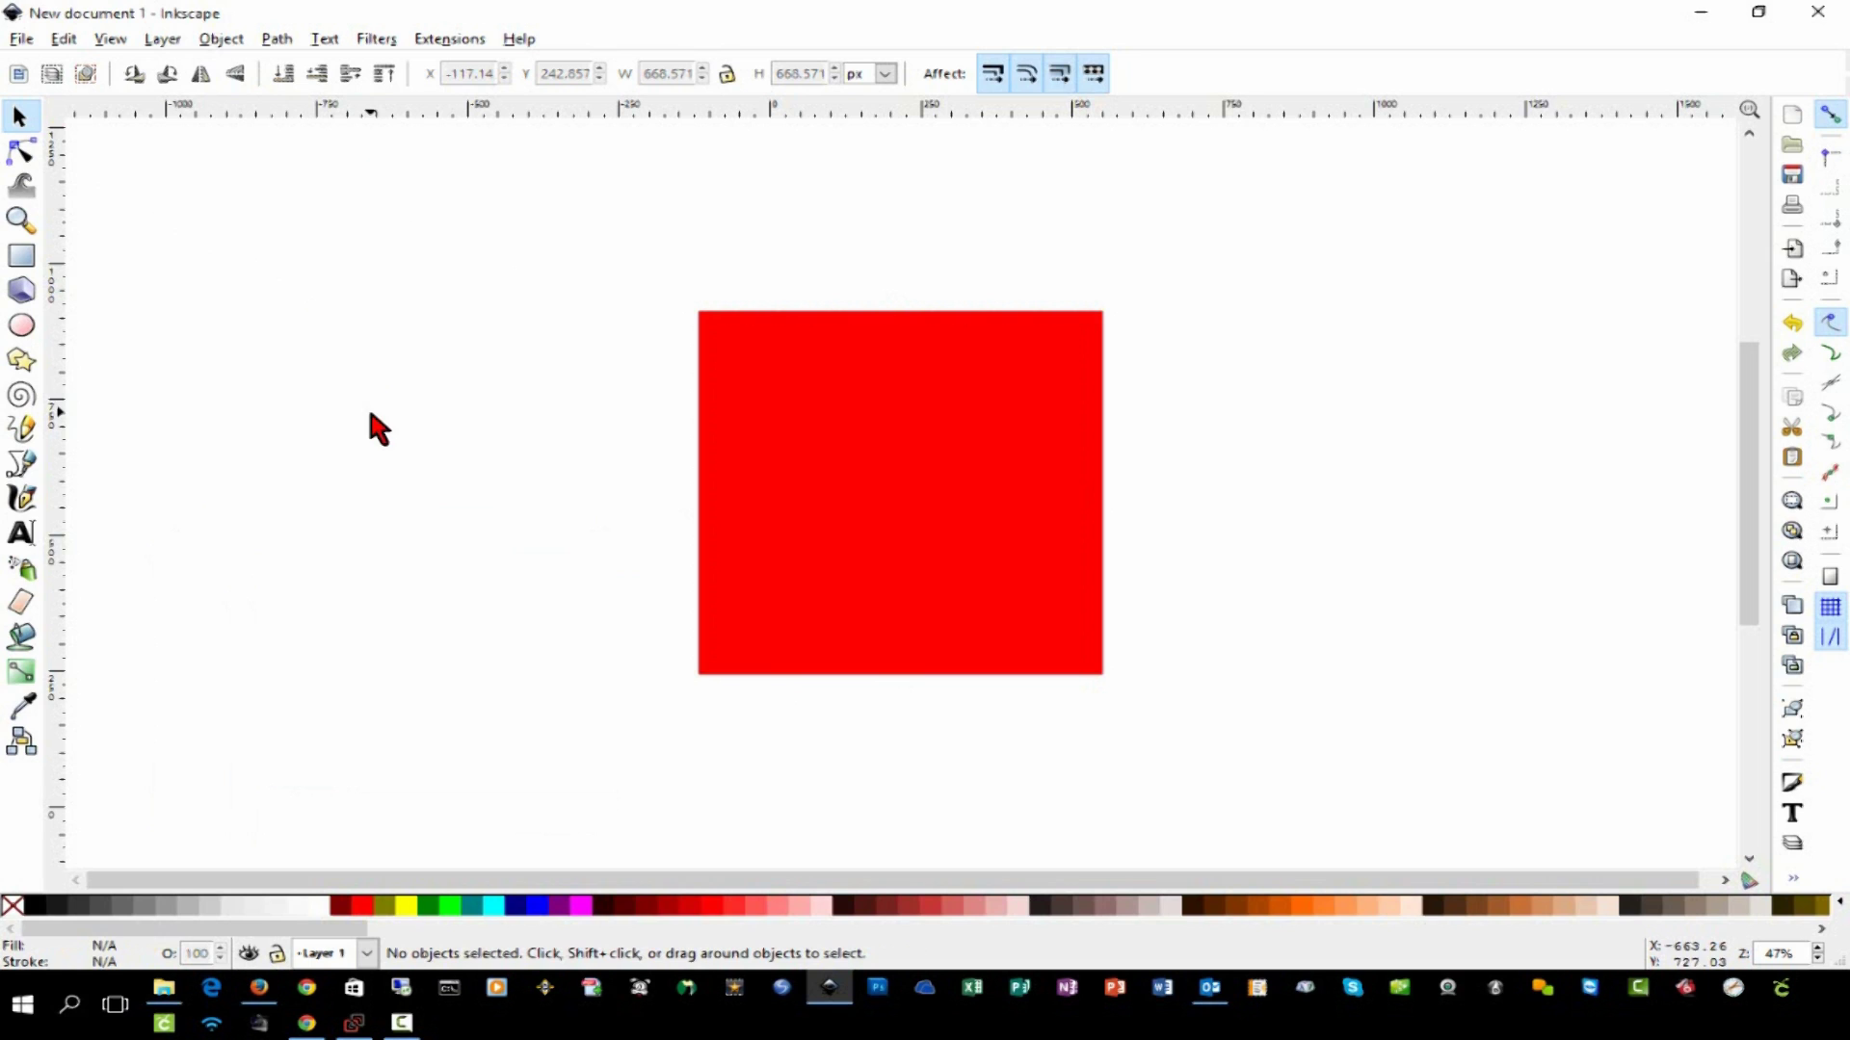
# - Draw a red circle near the upper left, constrained with Ctrl
pyautogui.click(21, 325)
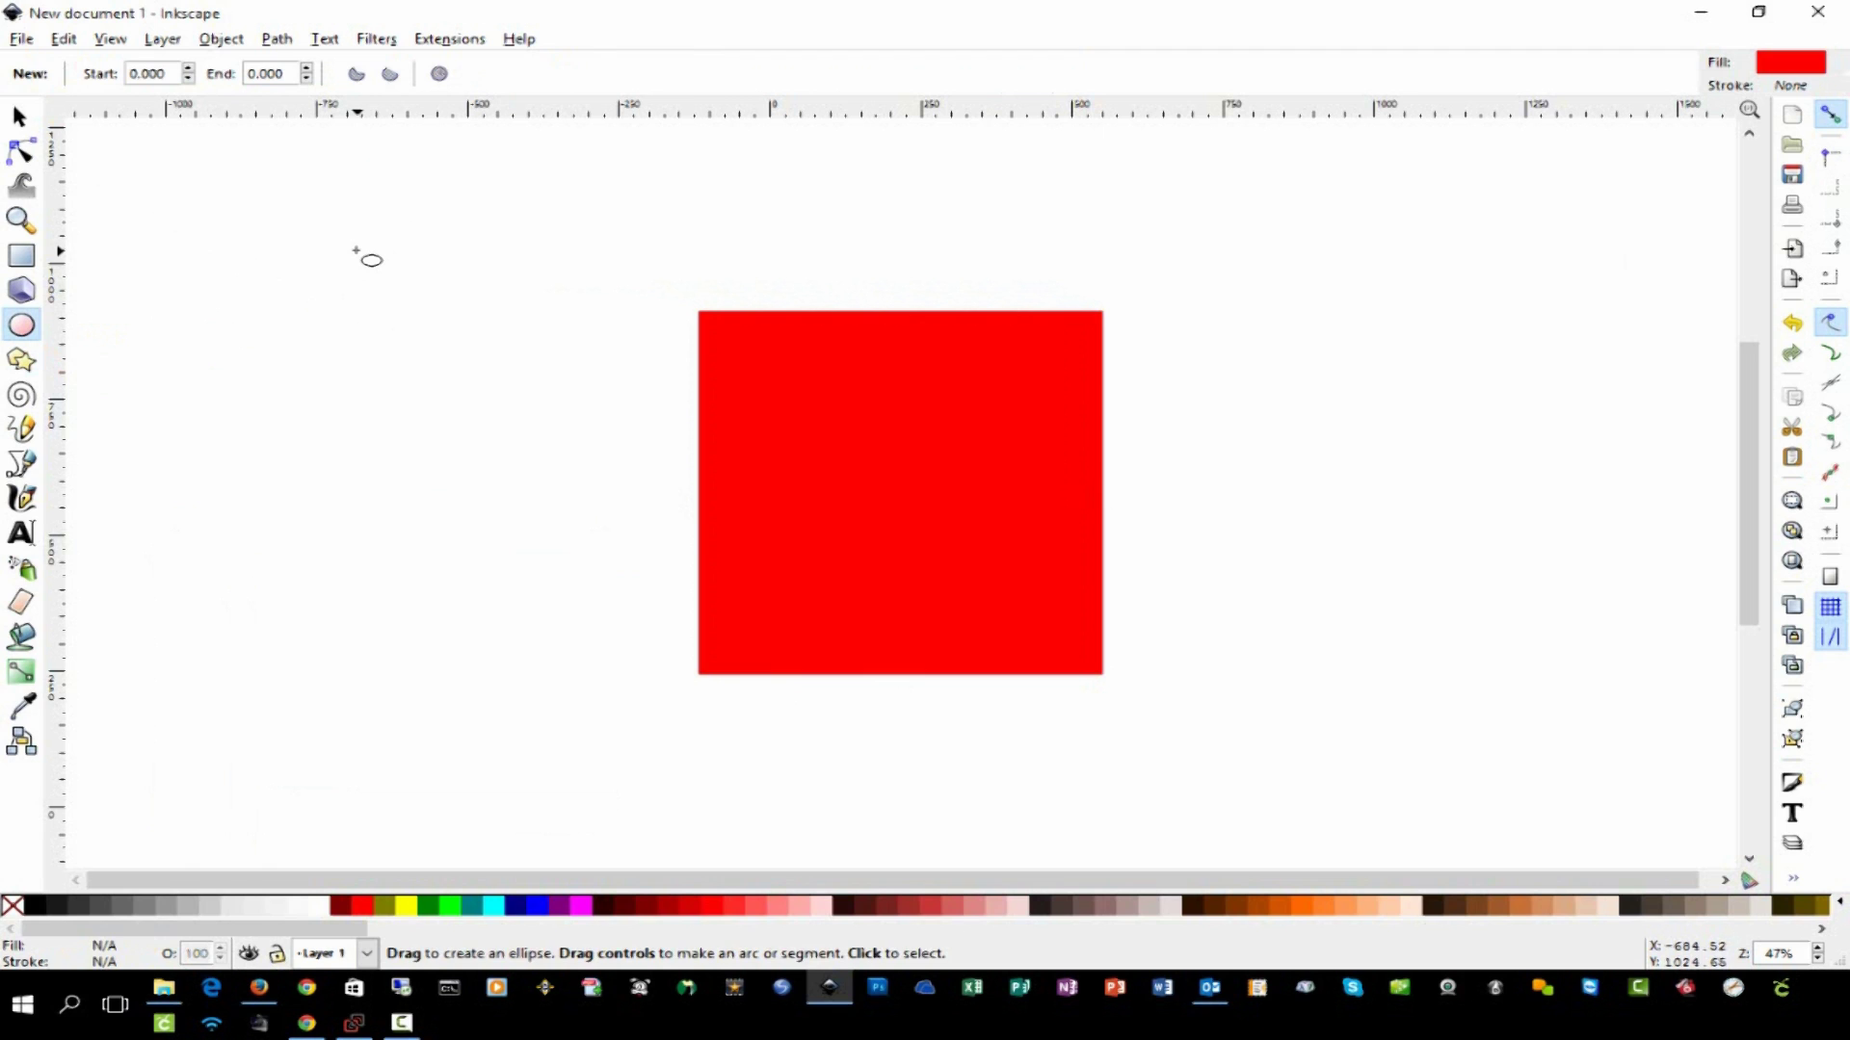
pyautogui.press('ctrl')
pyautogui.moveTo(356, 251); pyautogui.dragTo(467, 375)
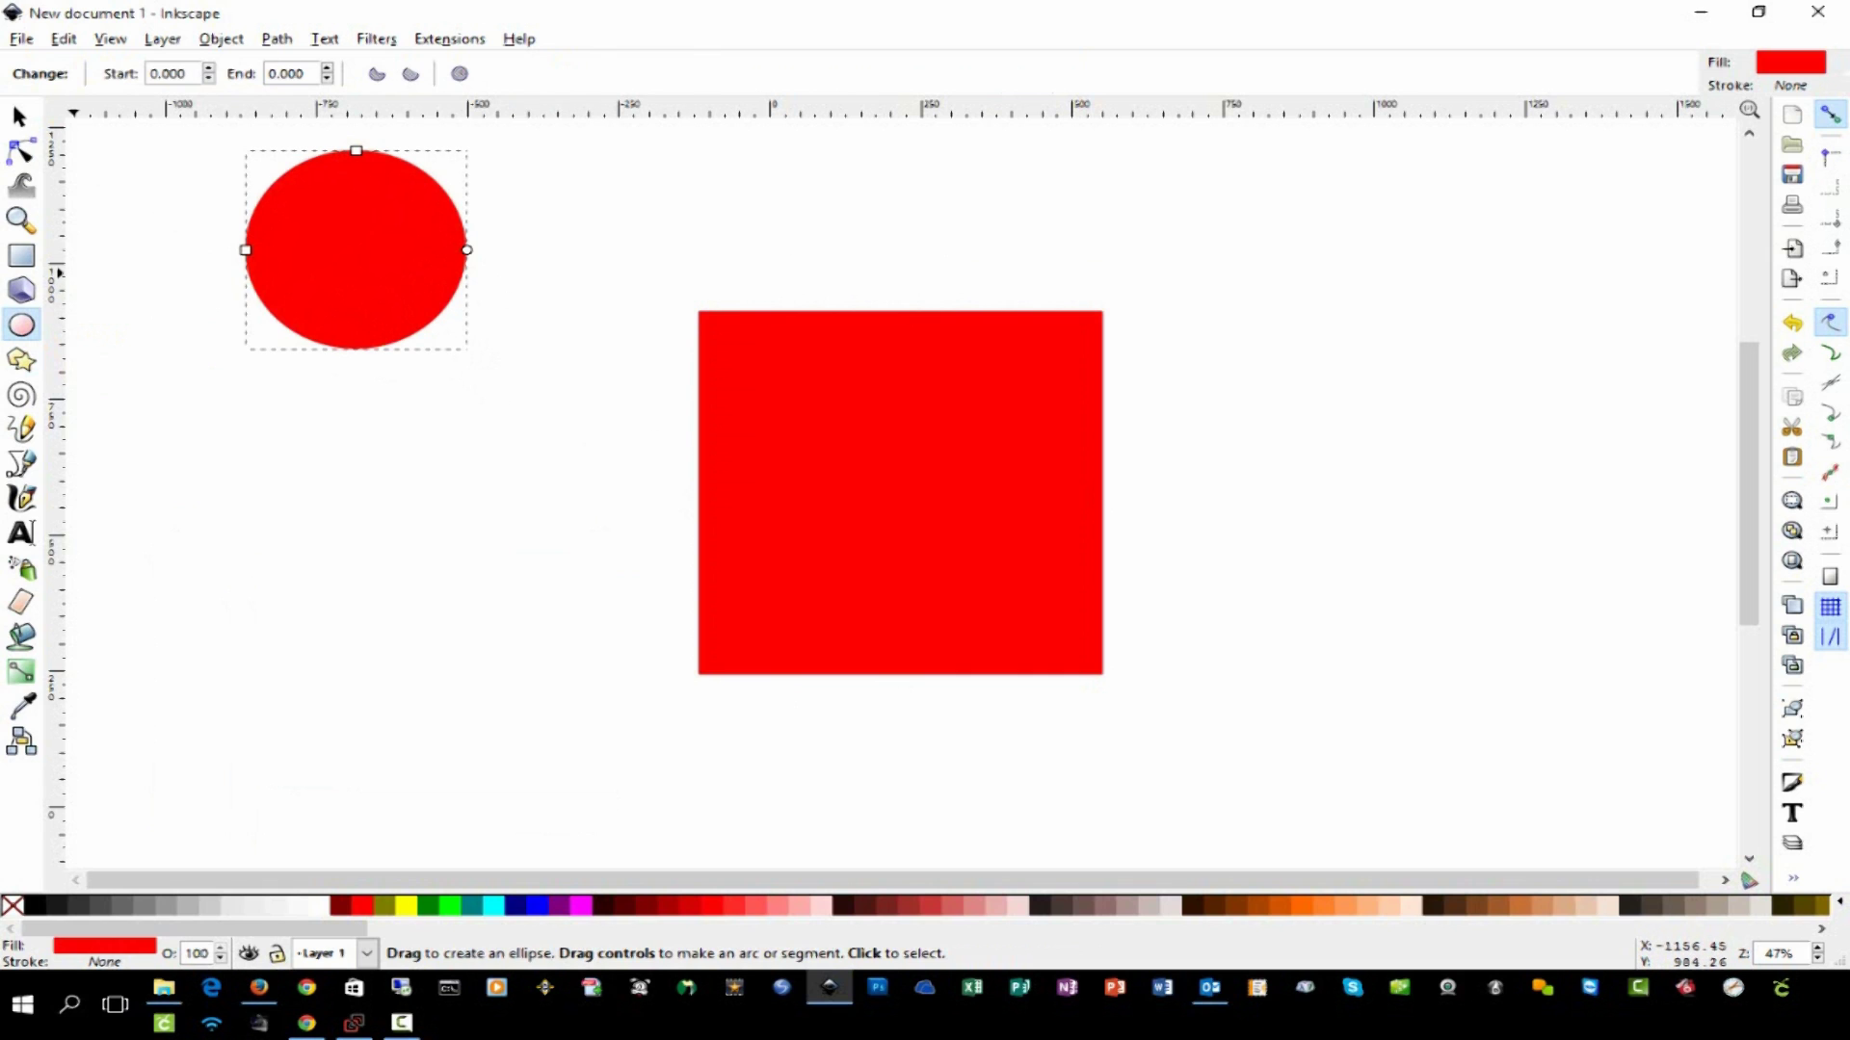
# - Convert the circle to a path and drag it down-right, closer to the square
pyautogui.click(277, 39)
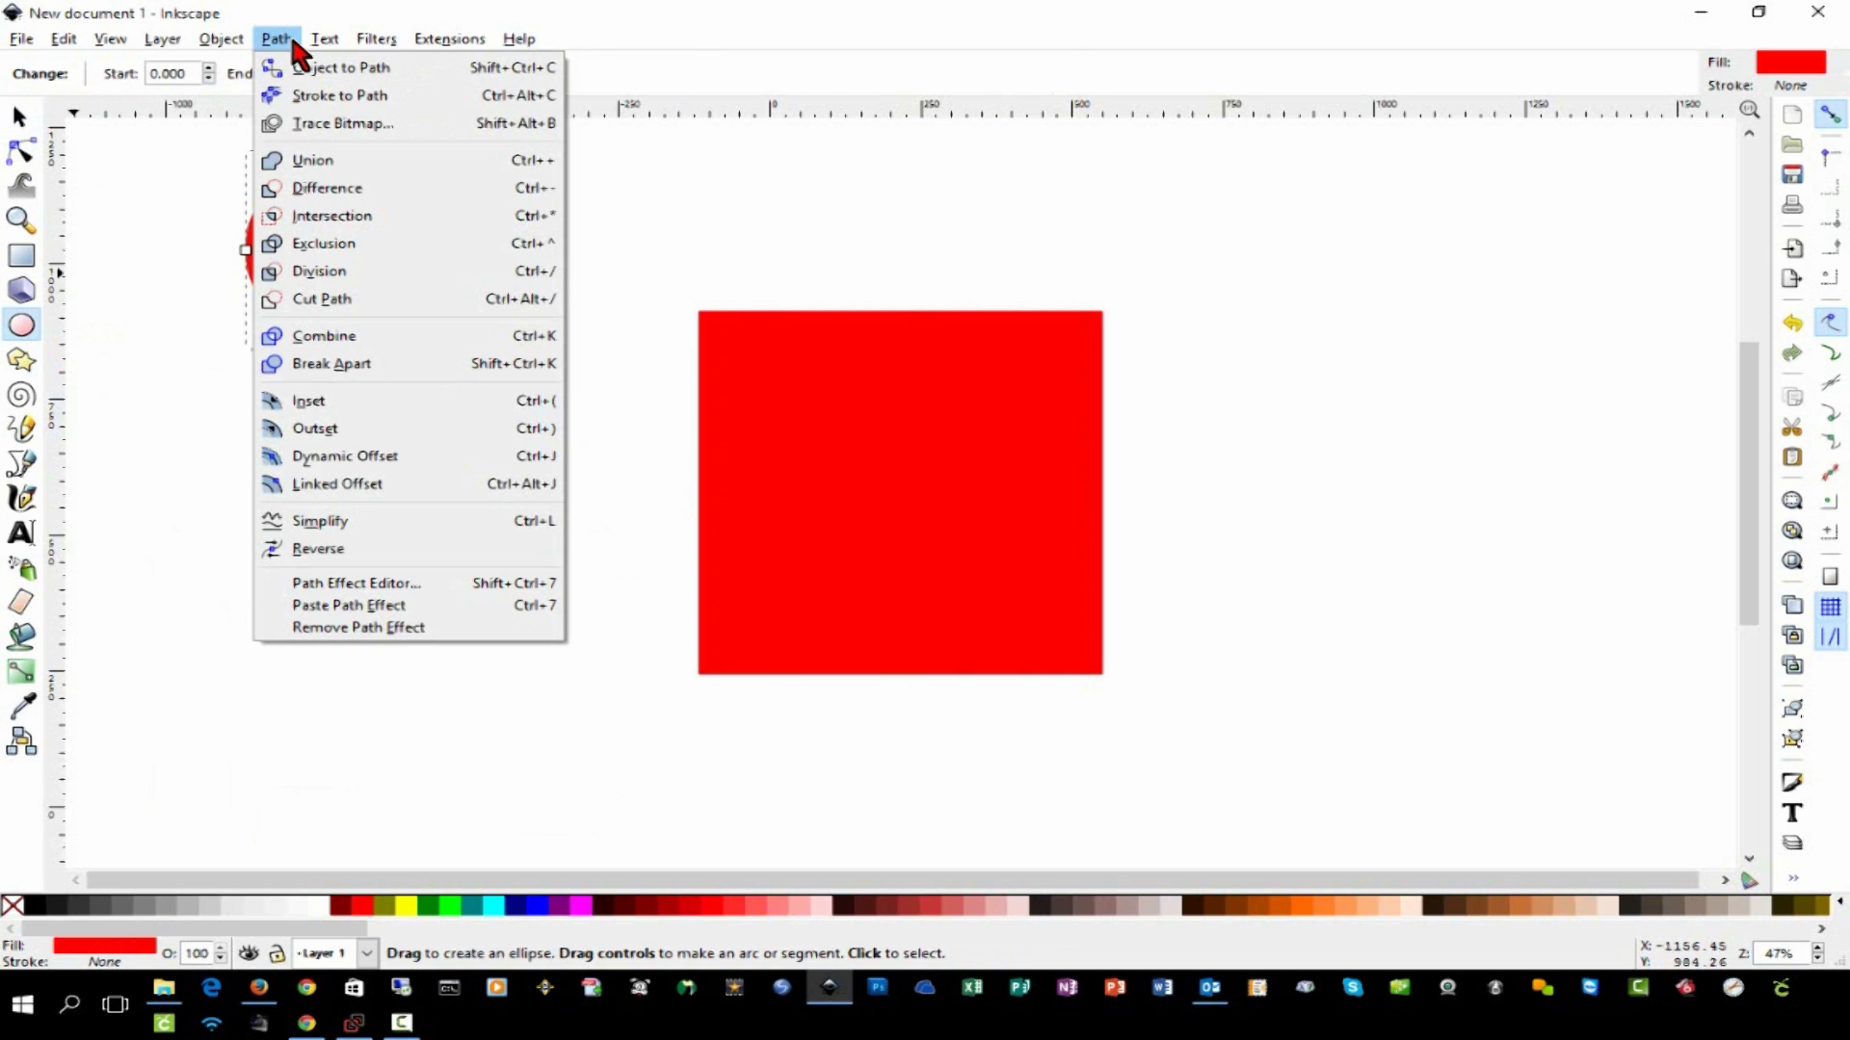
pyautogui.click(364, 63)
pyautogui.press('s')
pyautogui.moveTo(393, 288); pyautogui.dragTo(533, 413)
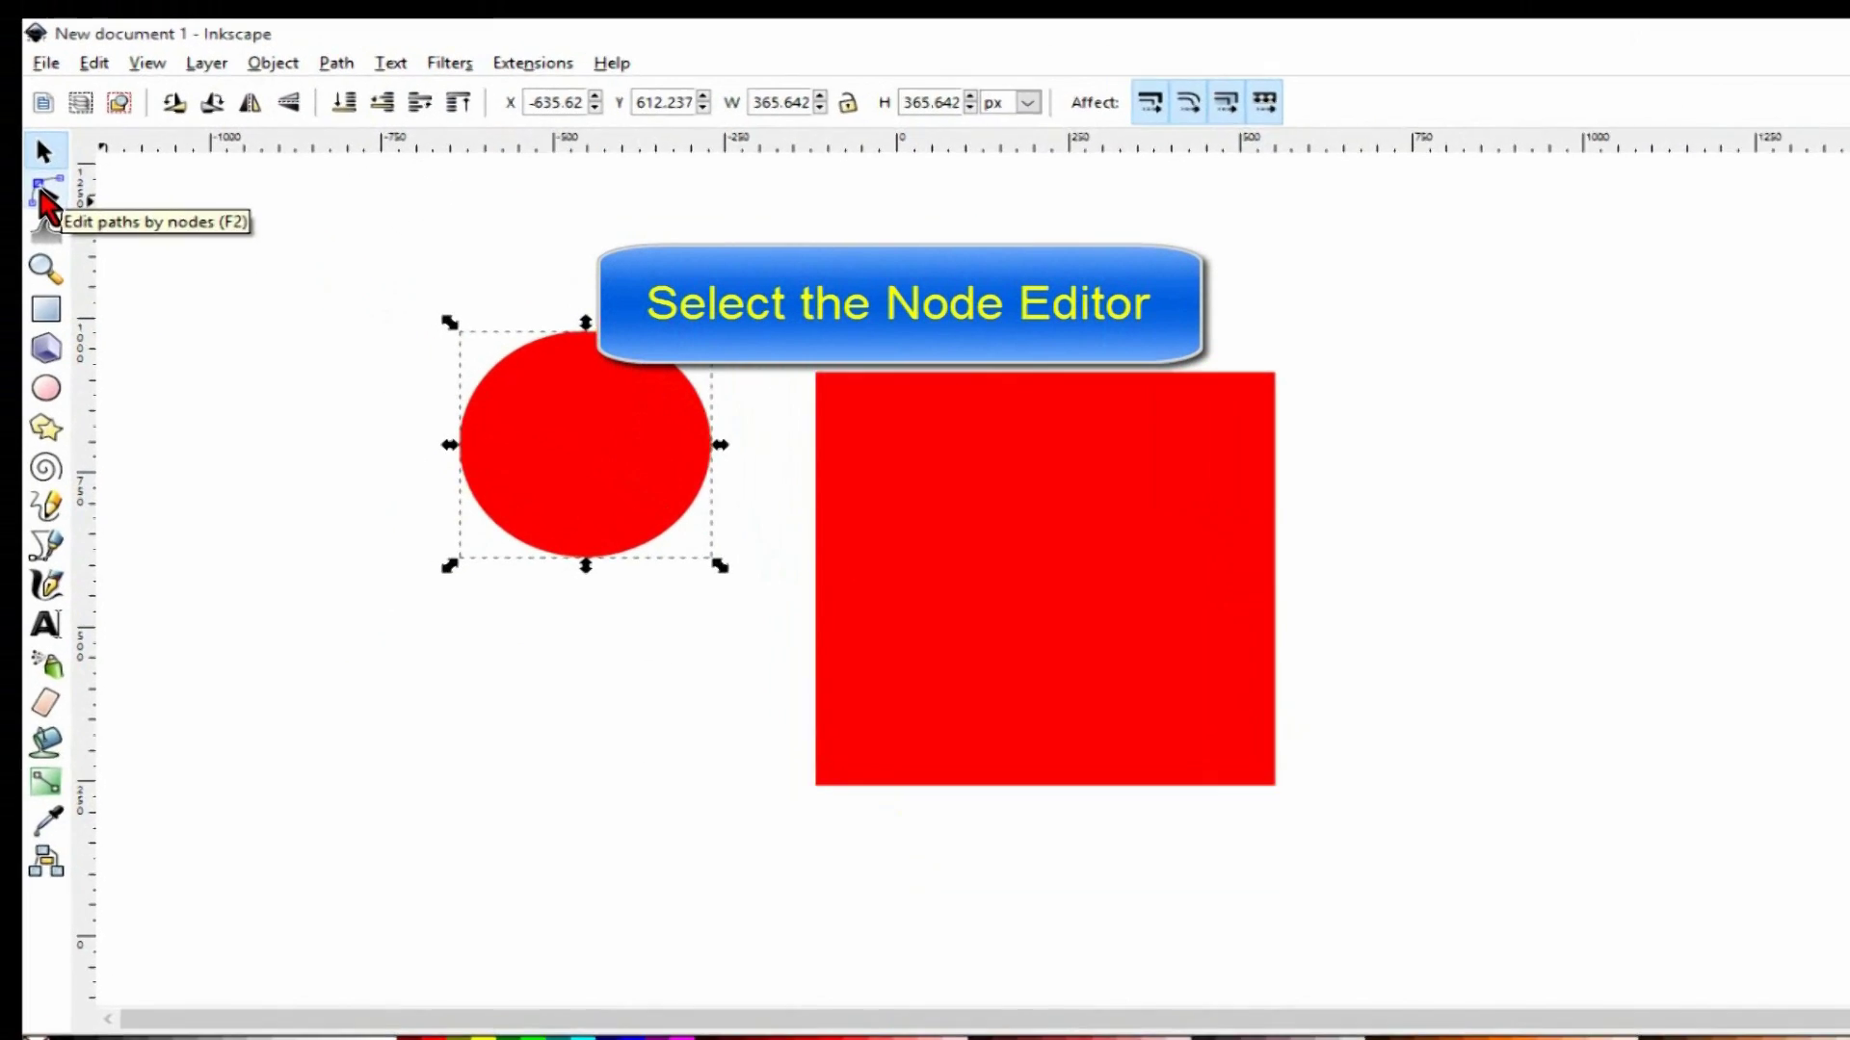
# - Drag the square's top-left and top-right nodes inward and down into a symmetrical trapezoid
pyautogui.click(20, 154)
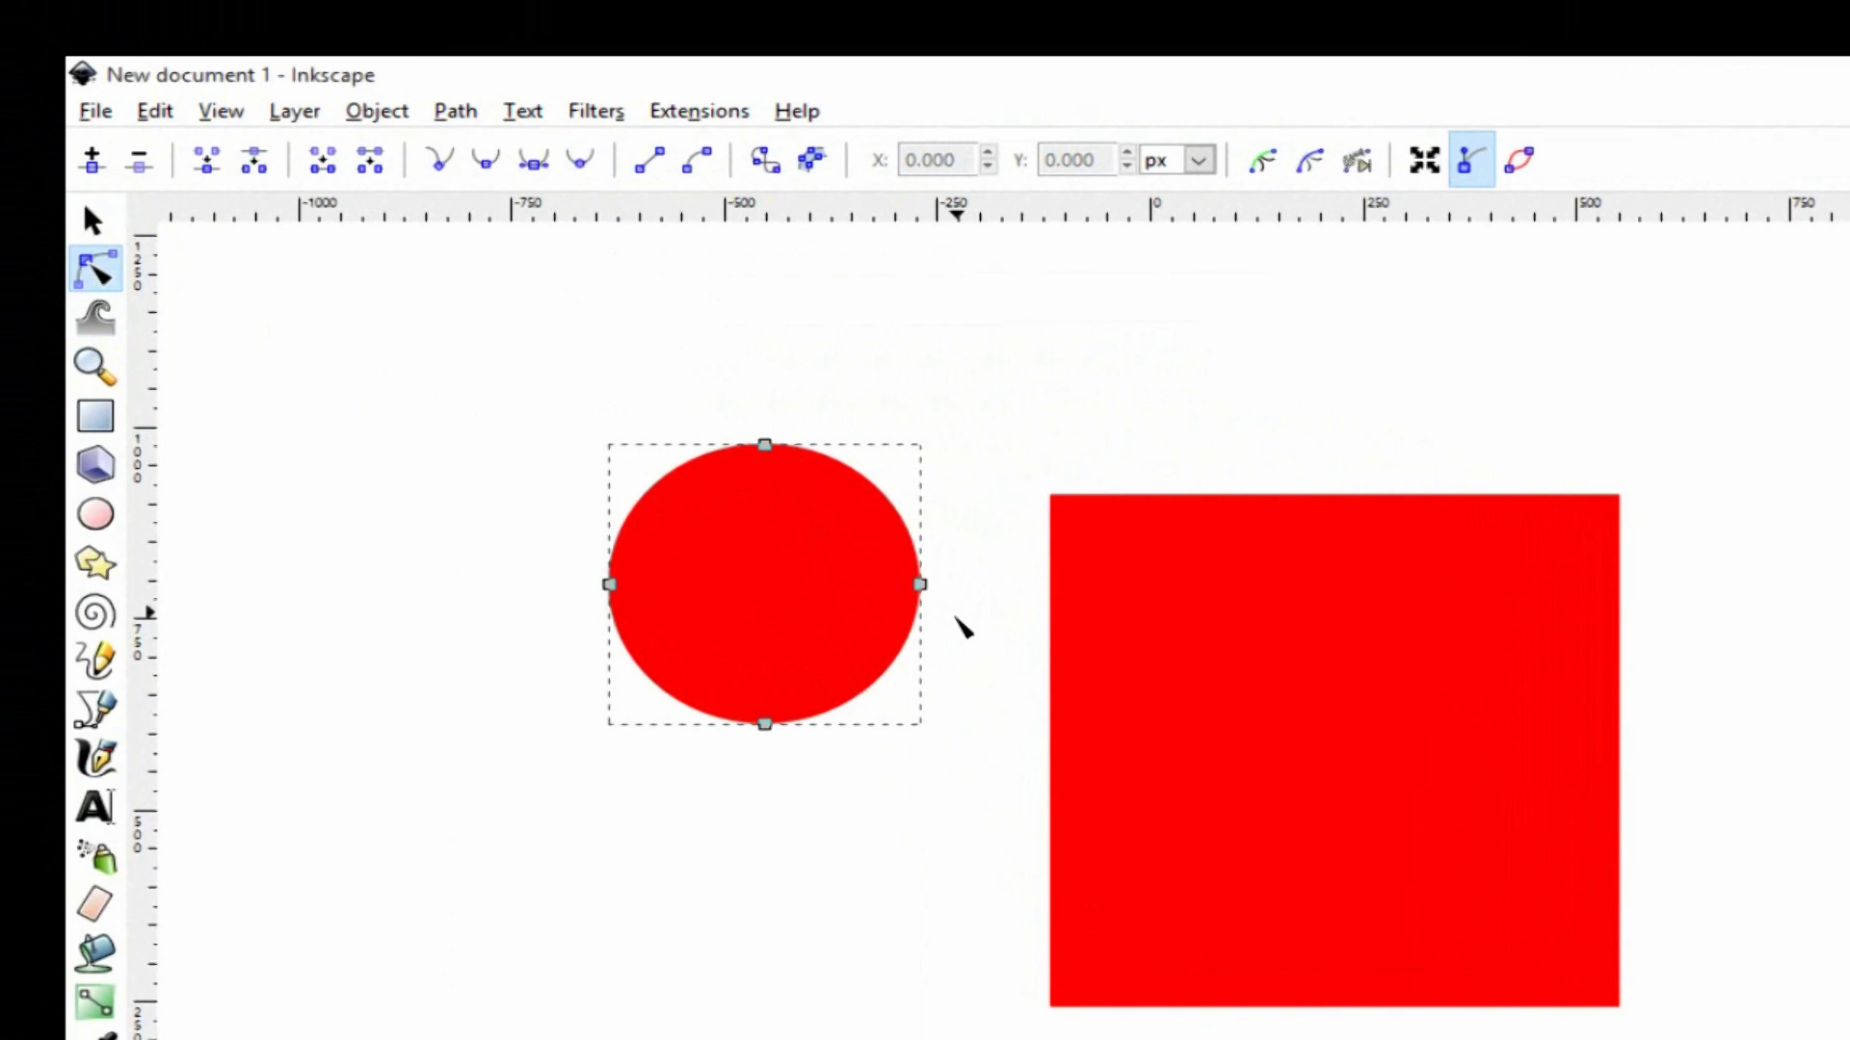
pyautogui.click(1157, 569)
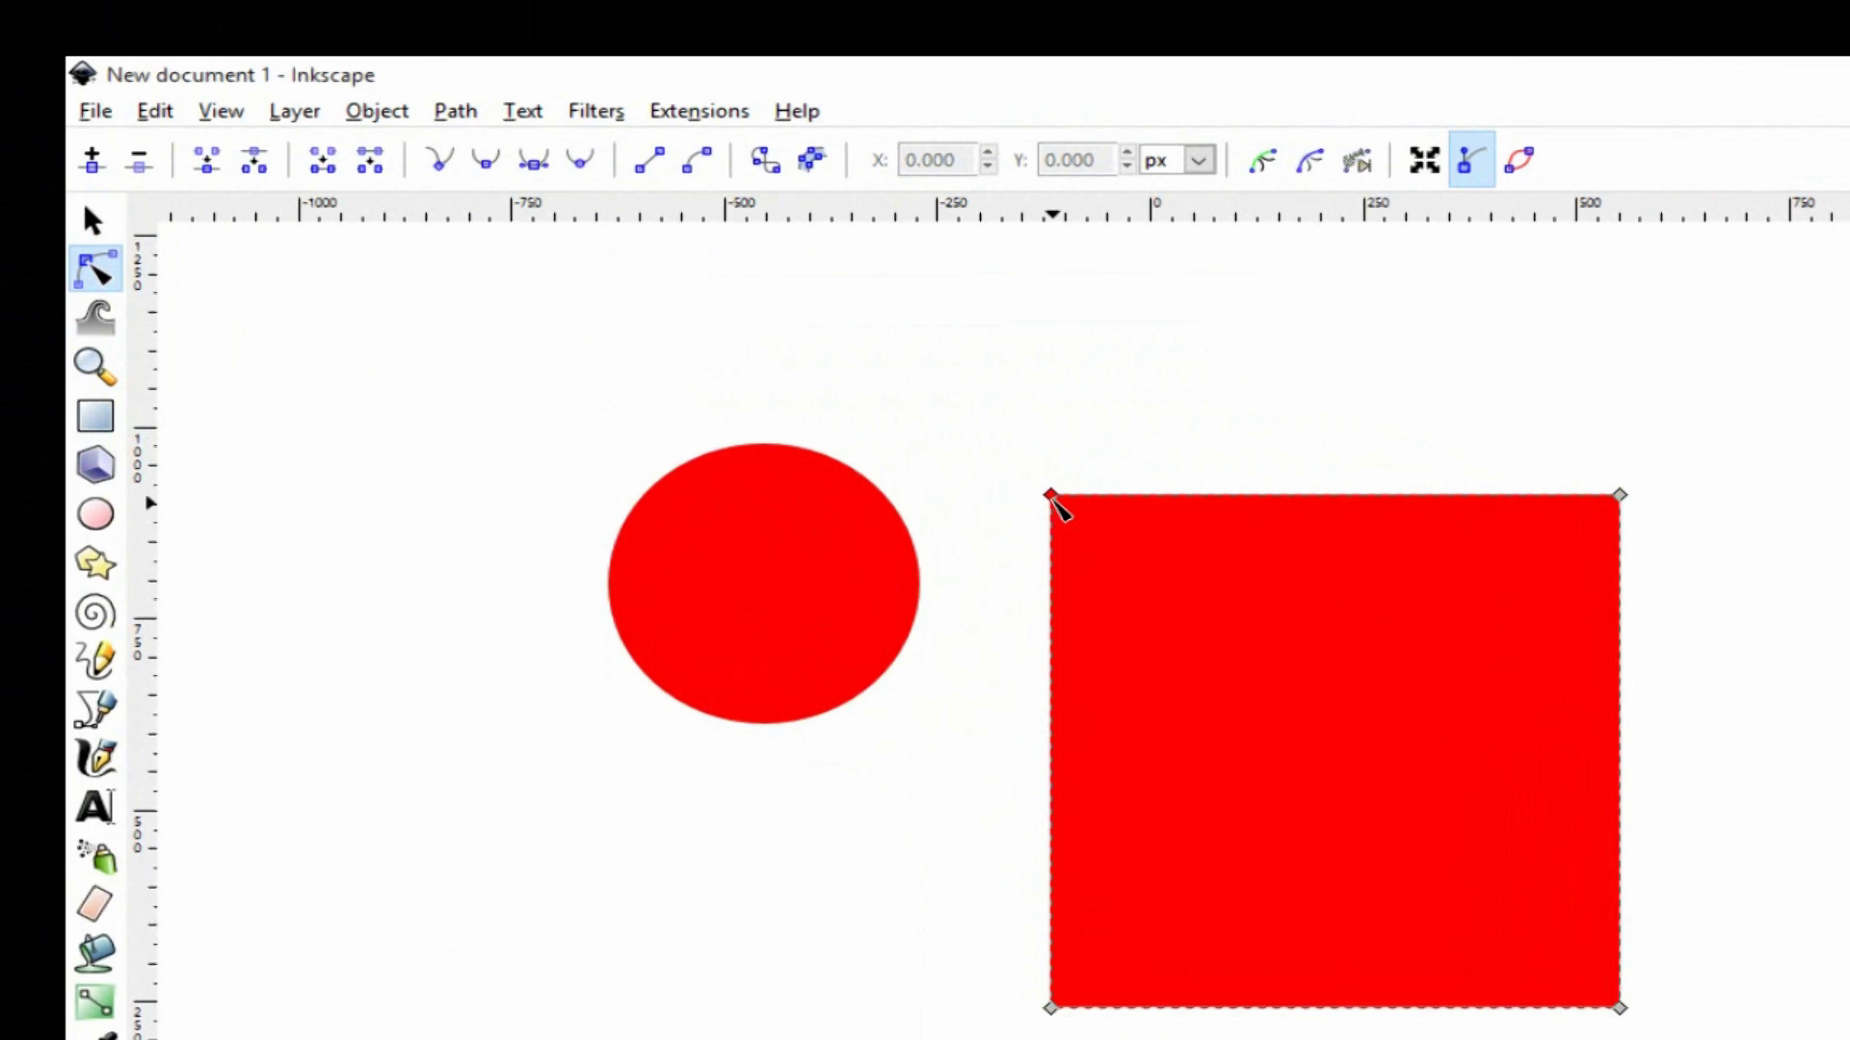
pyautogui.moveTo(1052, 497); pyautogui.dragTo(1203, 661)
pyautogui.moveTo(1622, 497); pyautogui.dragTo(1478, 659)
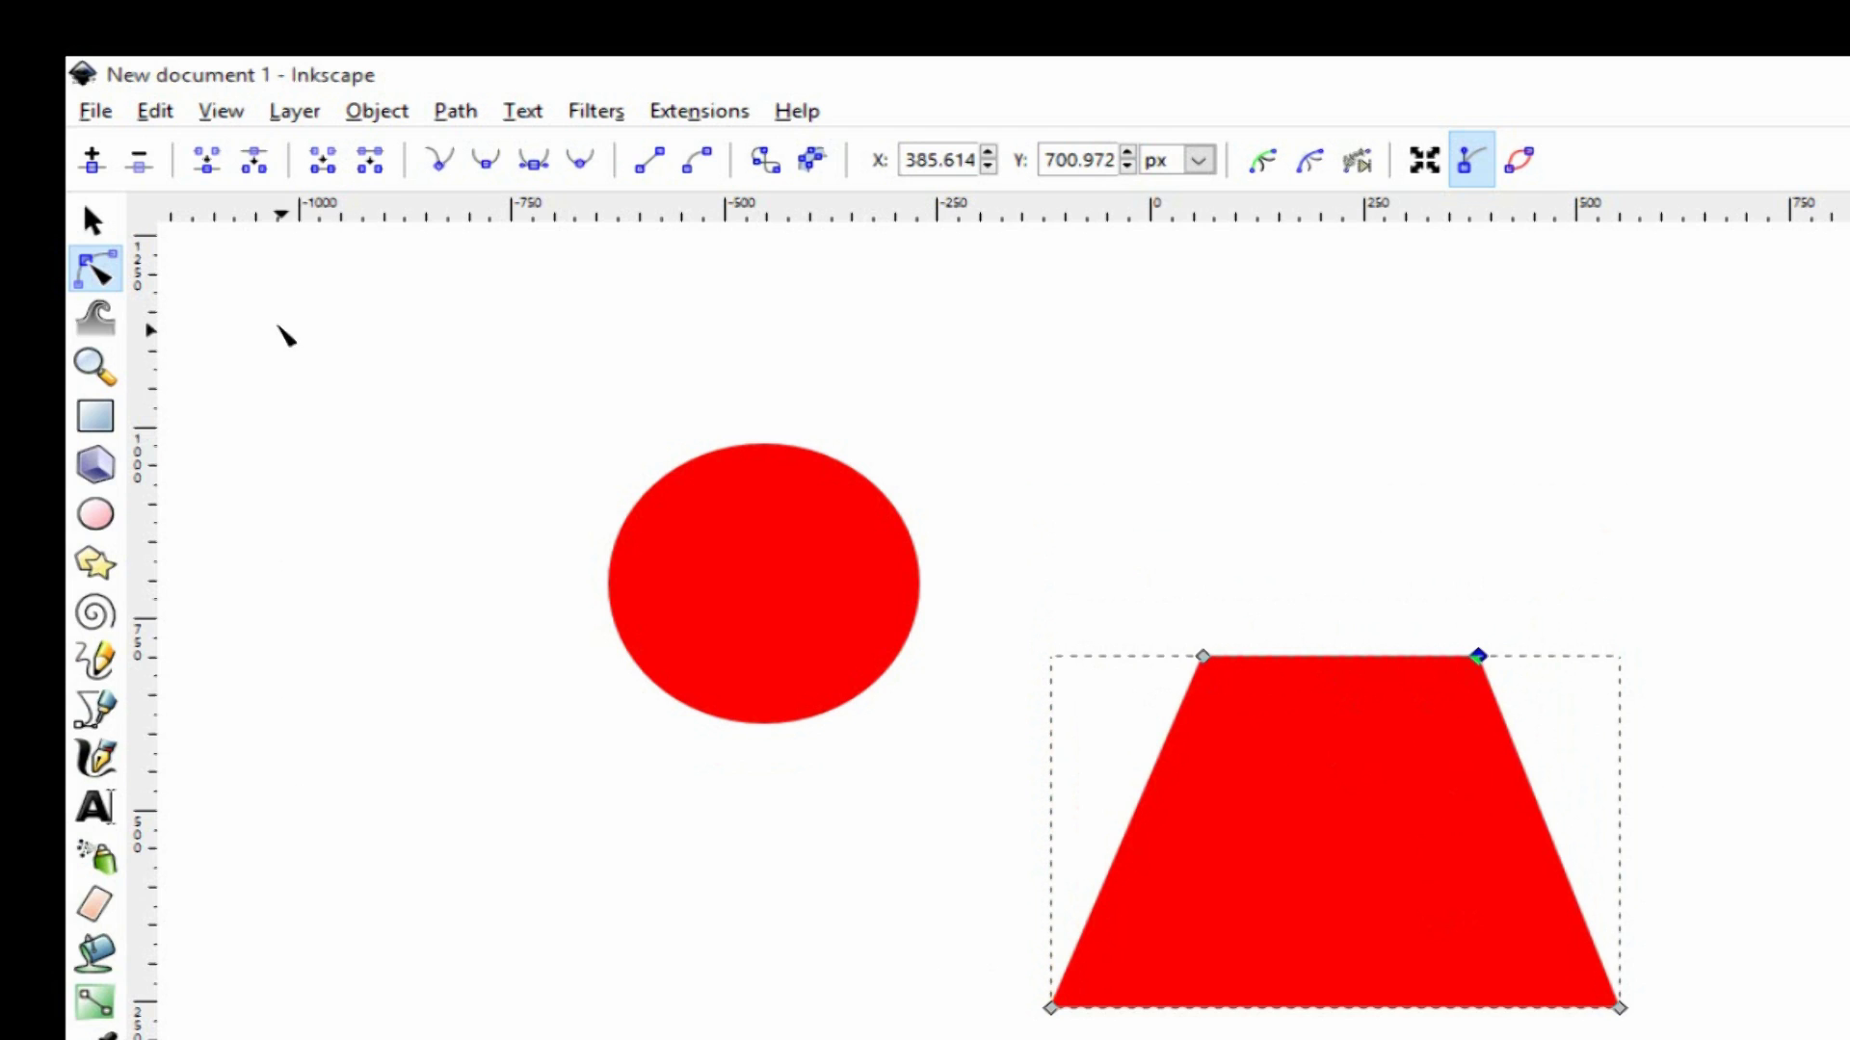
pyautogui.click(92, 220)
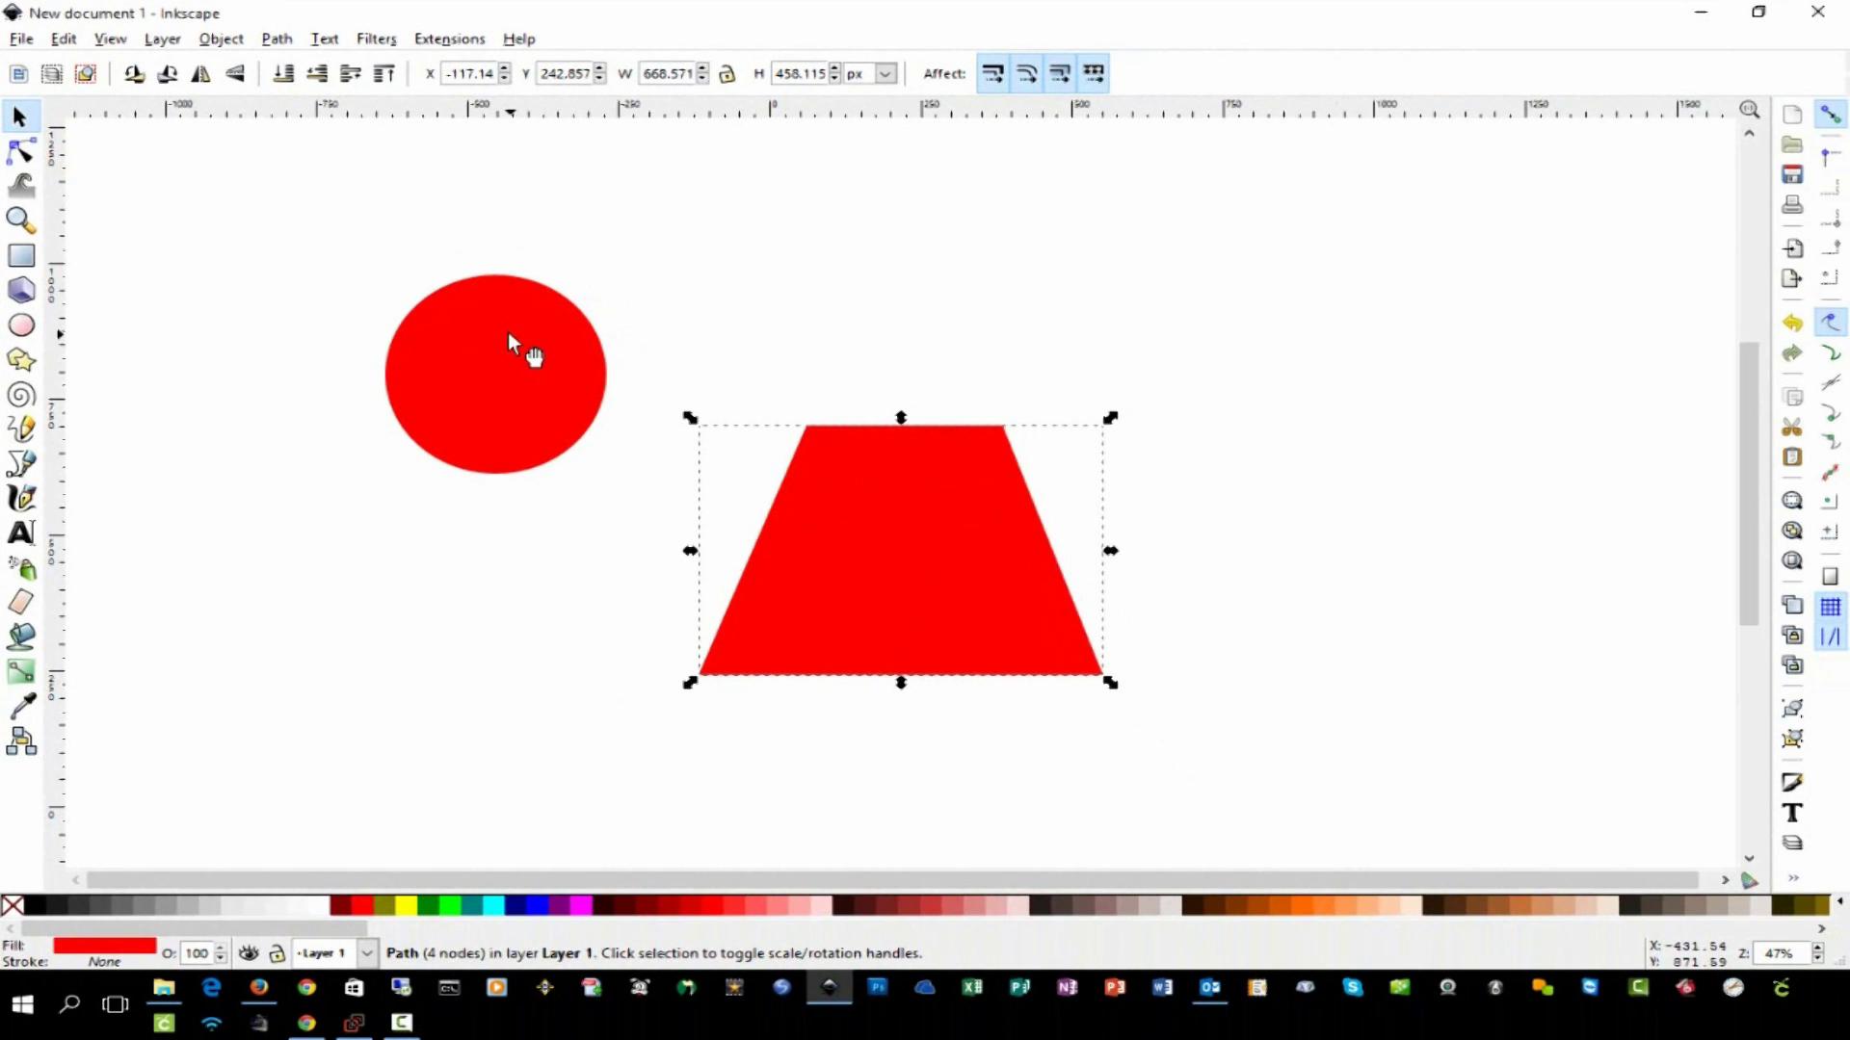
# - Place the circle centred on the trapezoid's top edge and select both shapes
pyautogui.click(479, 379)
pyautogui.moveTo(479, 380); pyautogui.dragTo(879, 333)
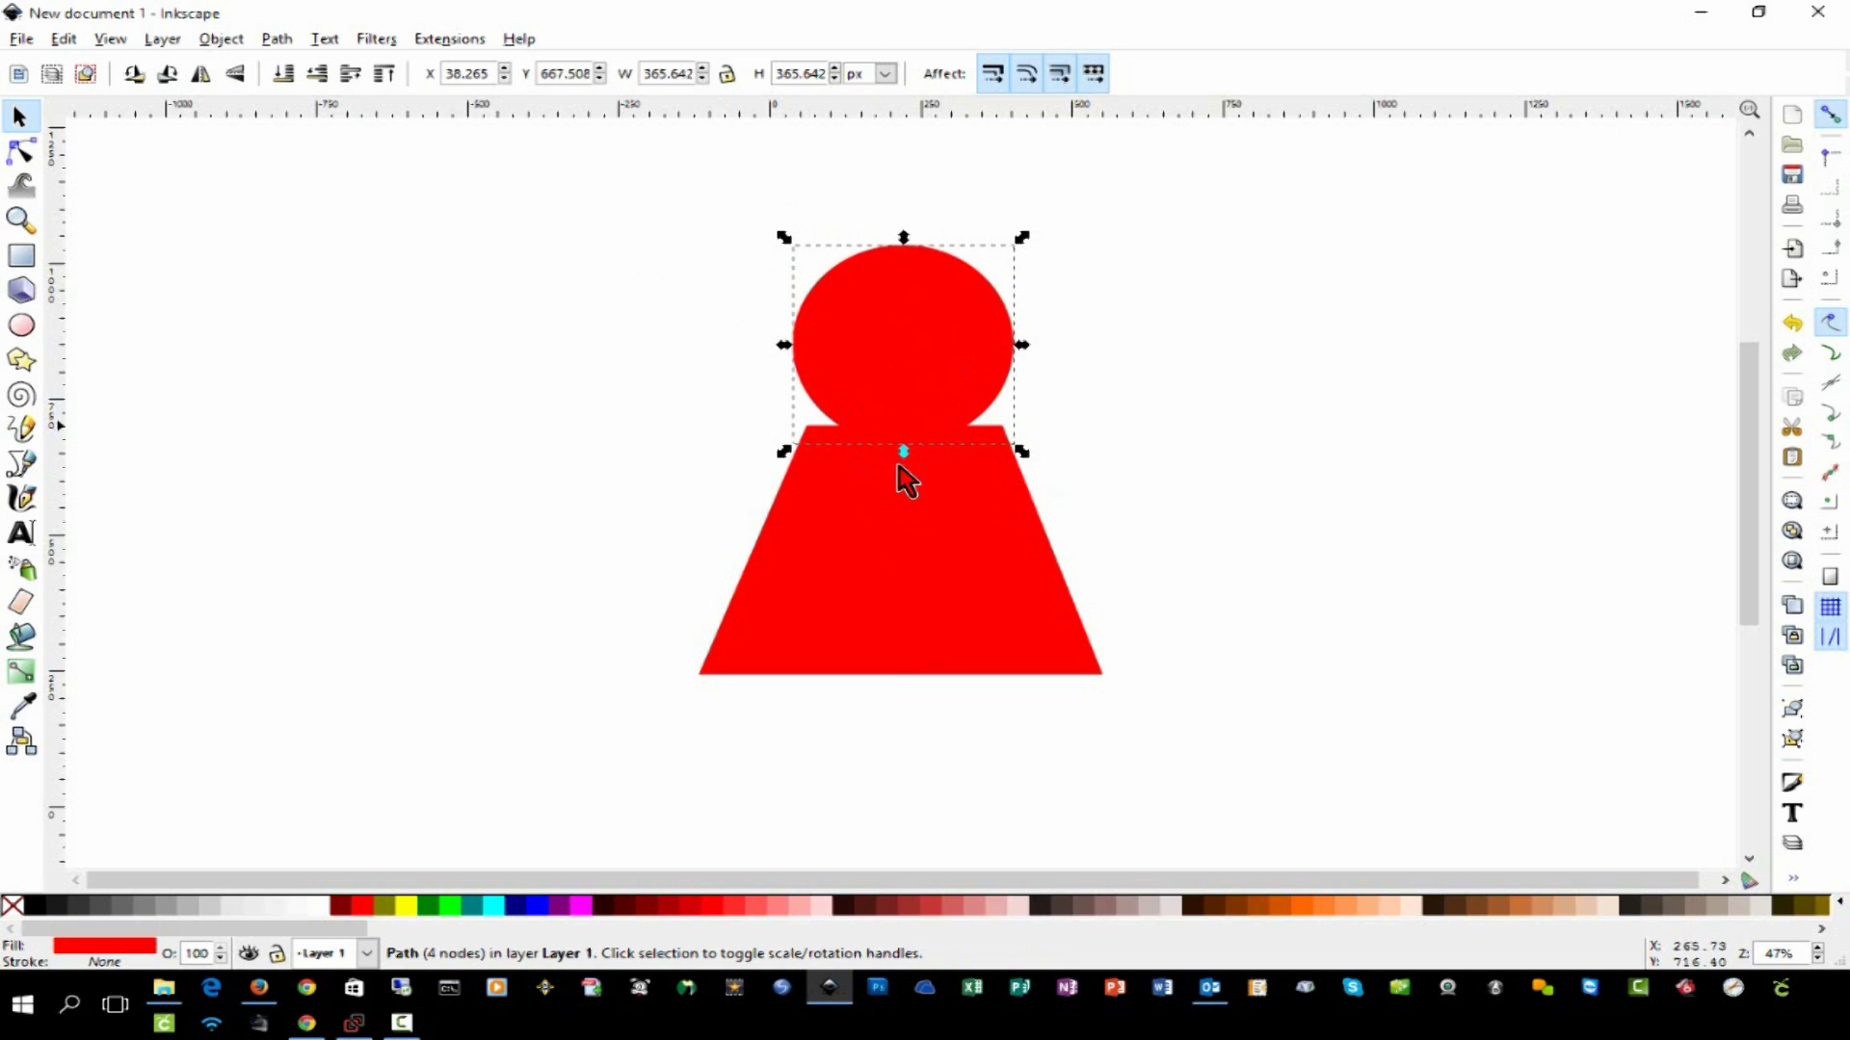
pyautogui.moveTo(547, 165); pyautogui.dragTo(1187, 733)
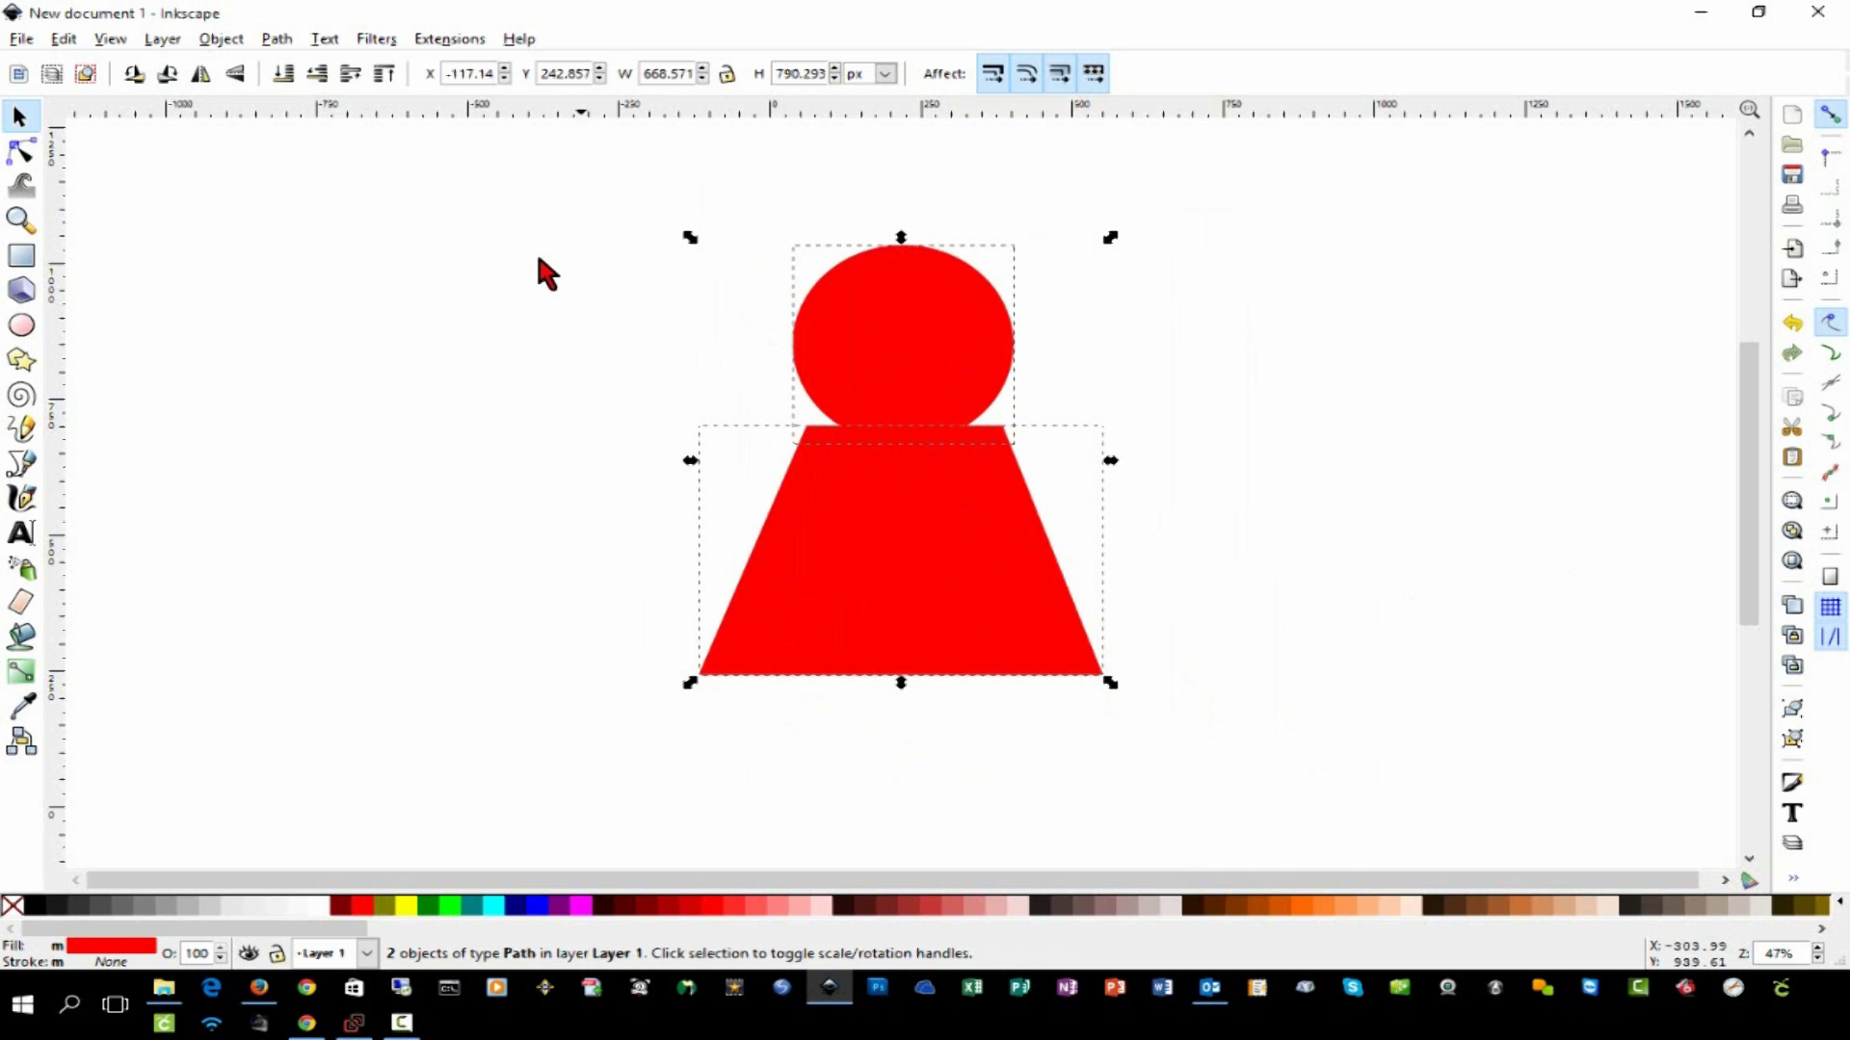
# - Union the circle and trapezoid into a single 9-node red pawn path
pyautogui.click(276, 39)
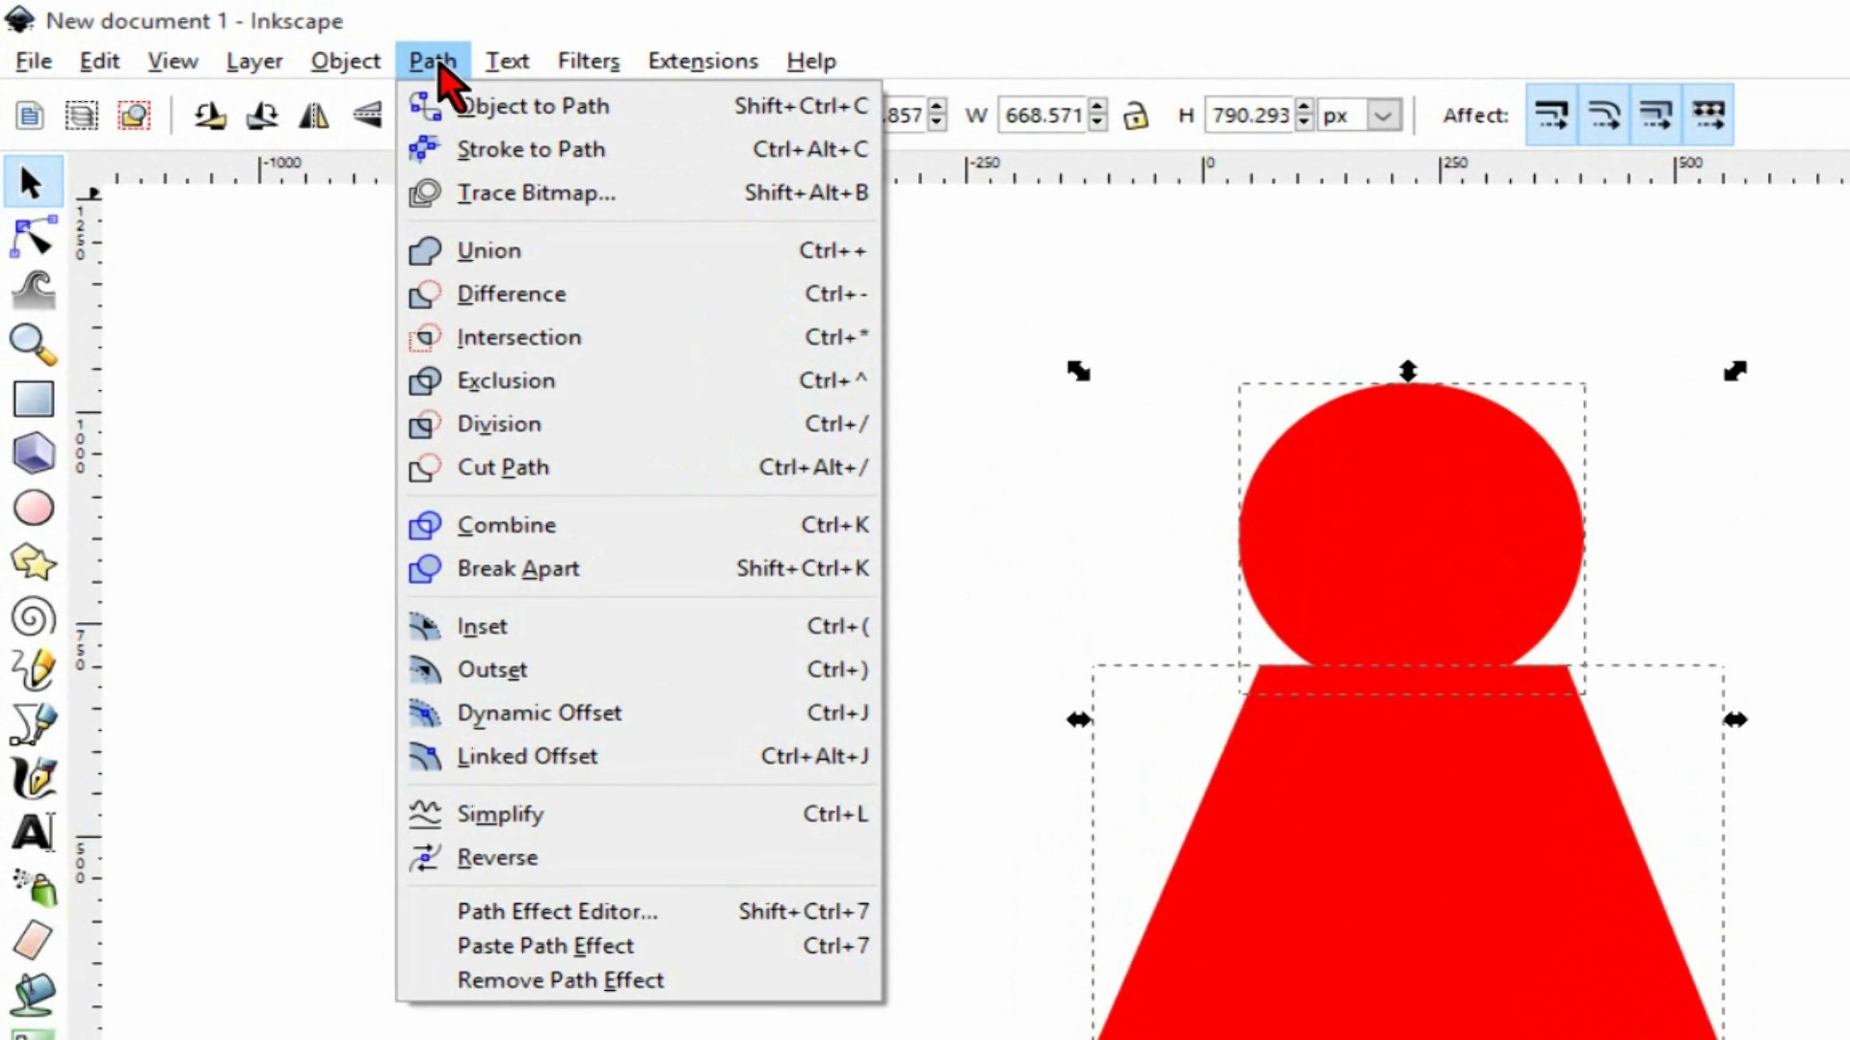
pyautogui.click(730, 264)
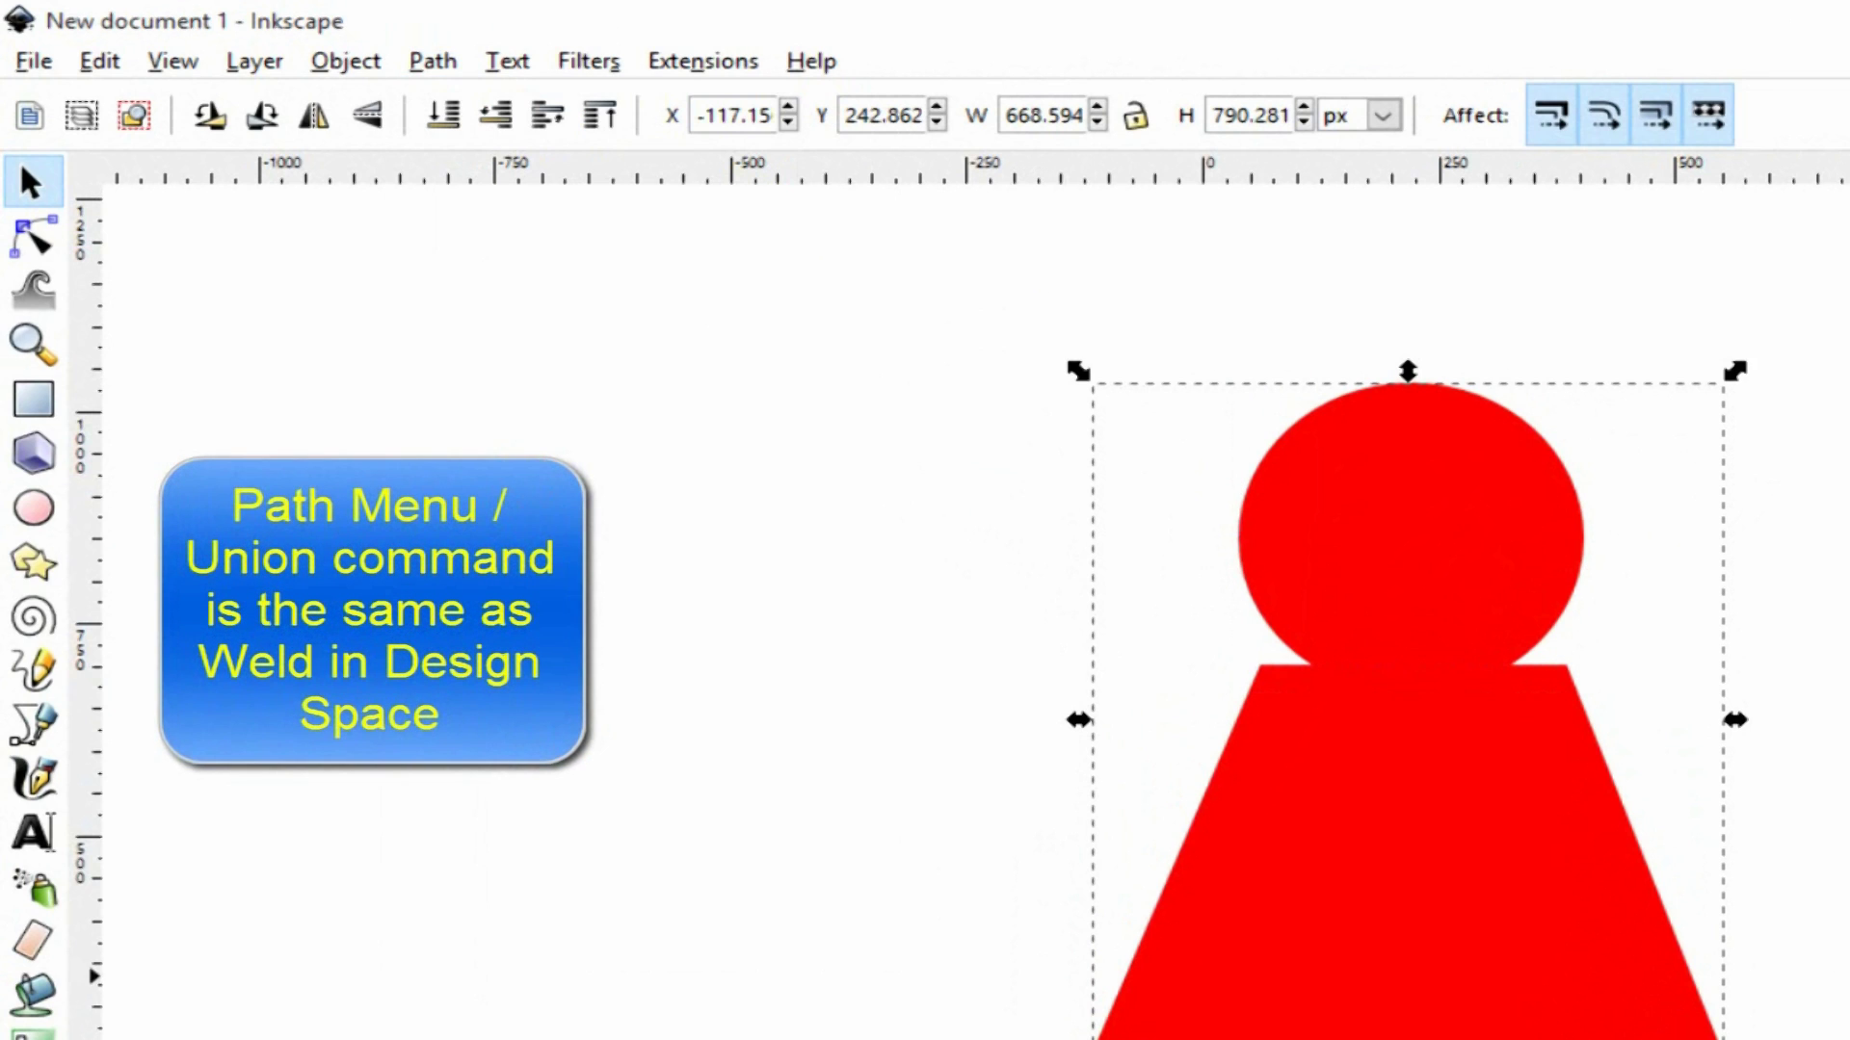
pyautogui.moveTo(1441, 705); pyautogui.dragTo(1208, 765)
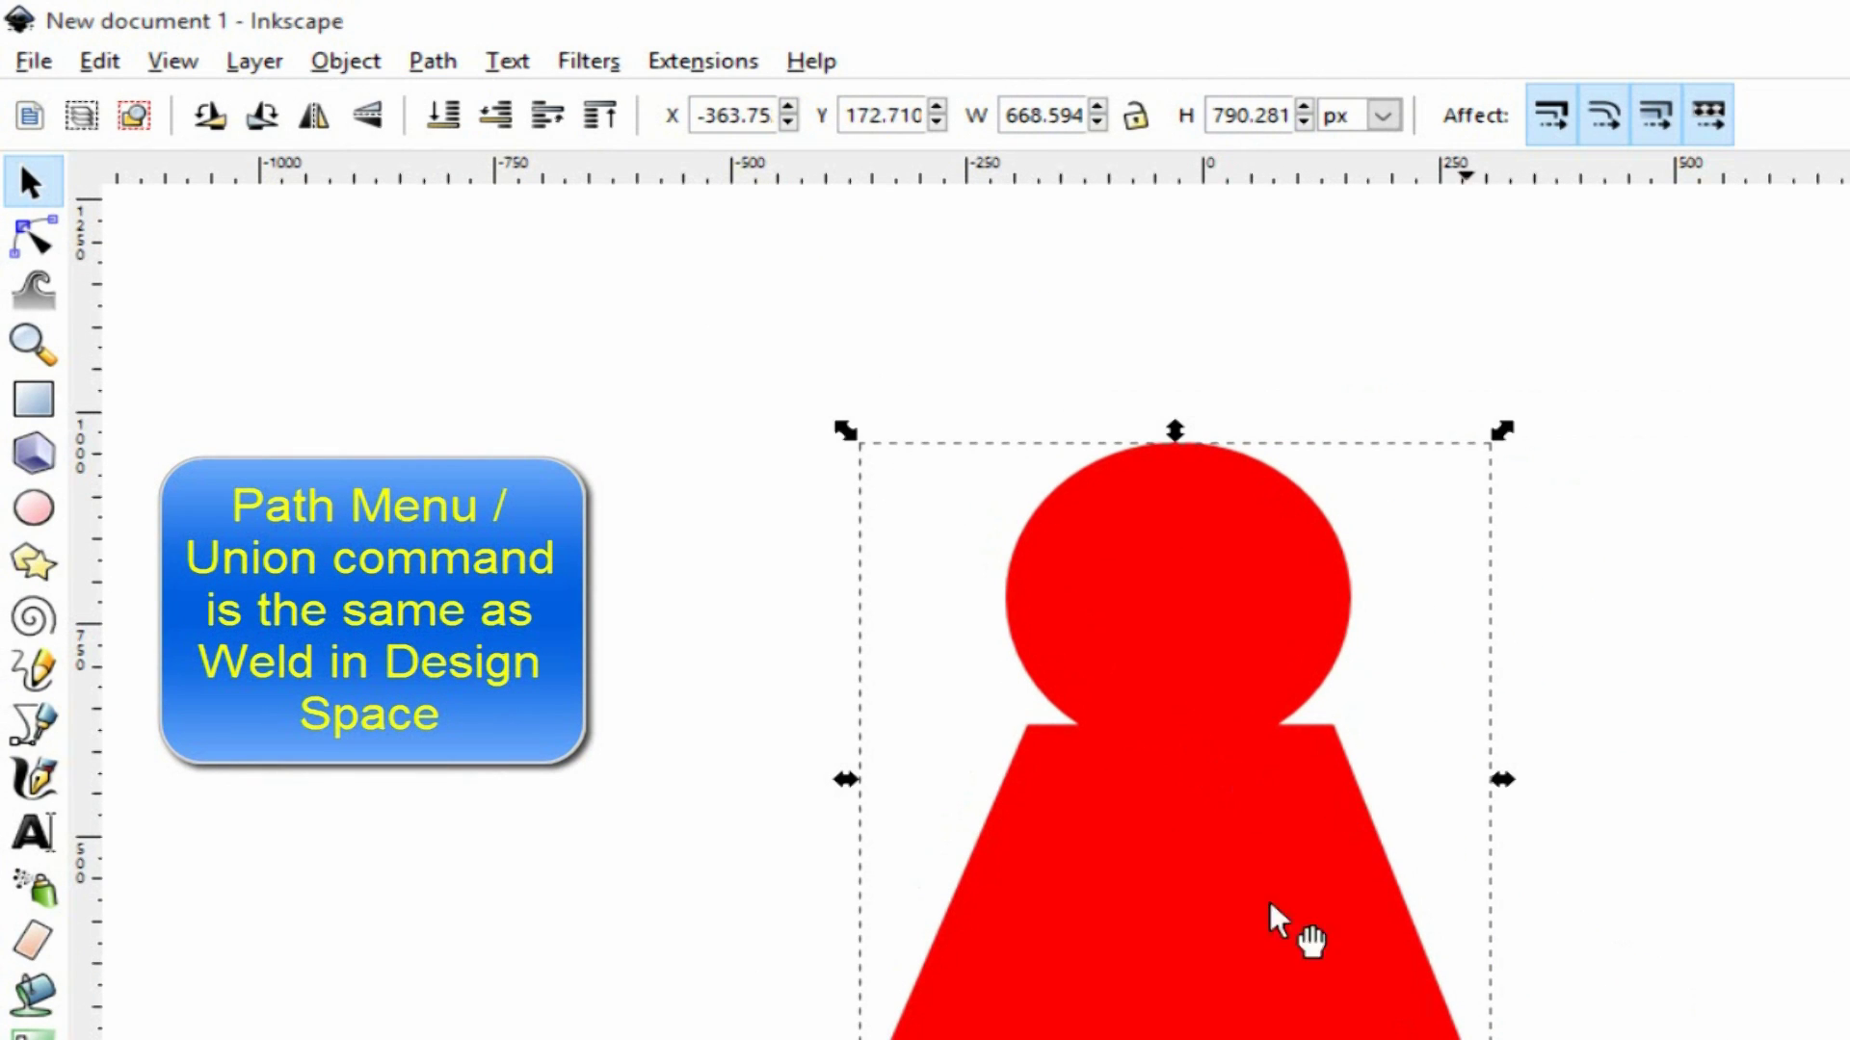
pyautogui.click(440, 64)
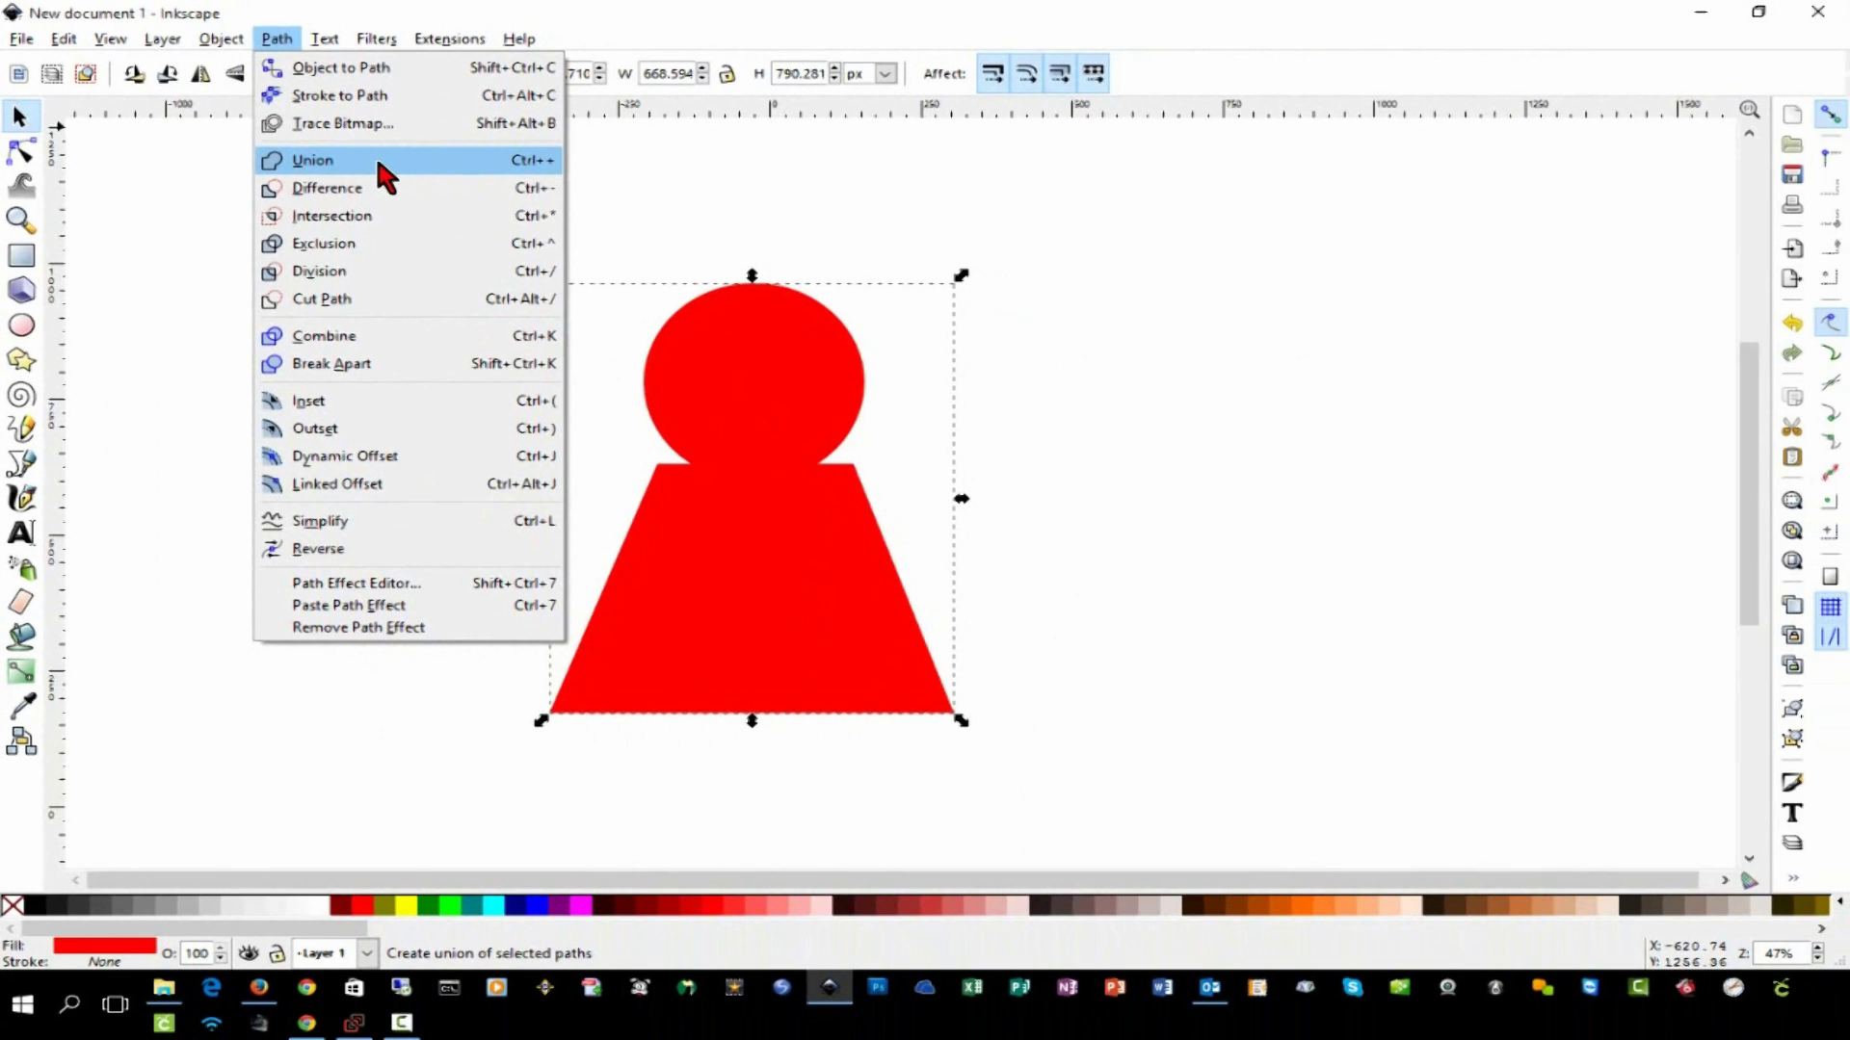
pyautogui.click(378, 162)
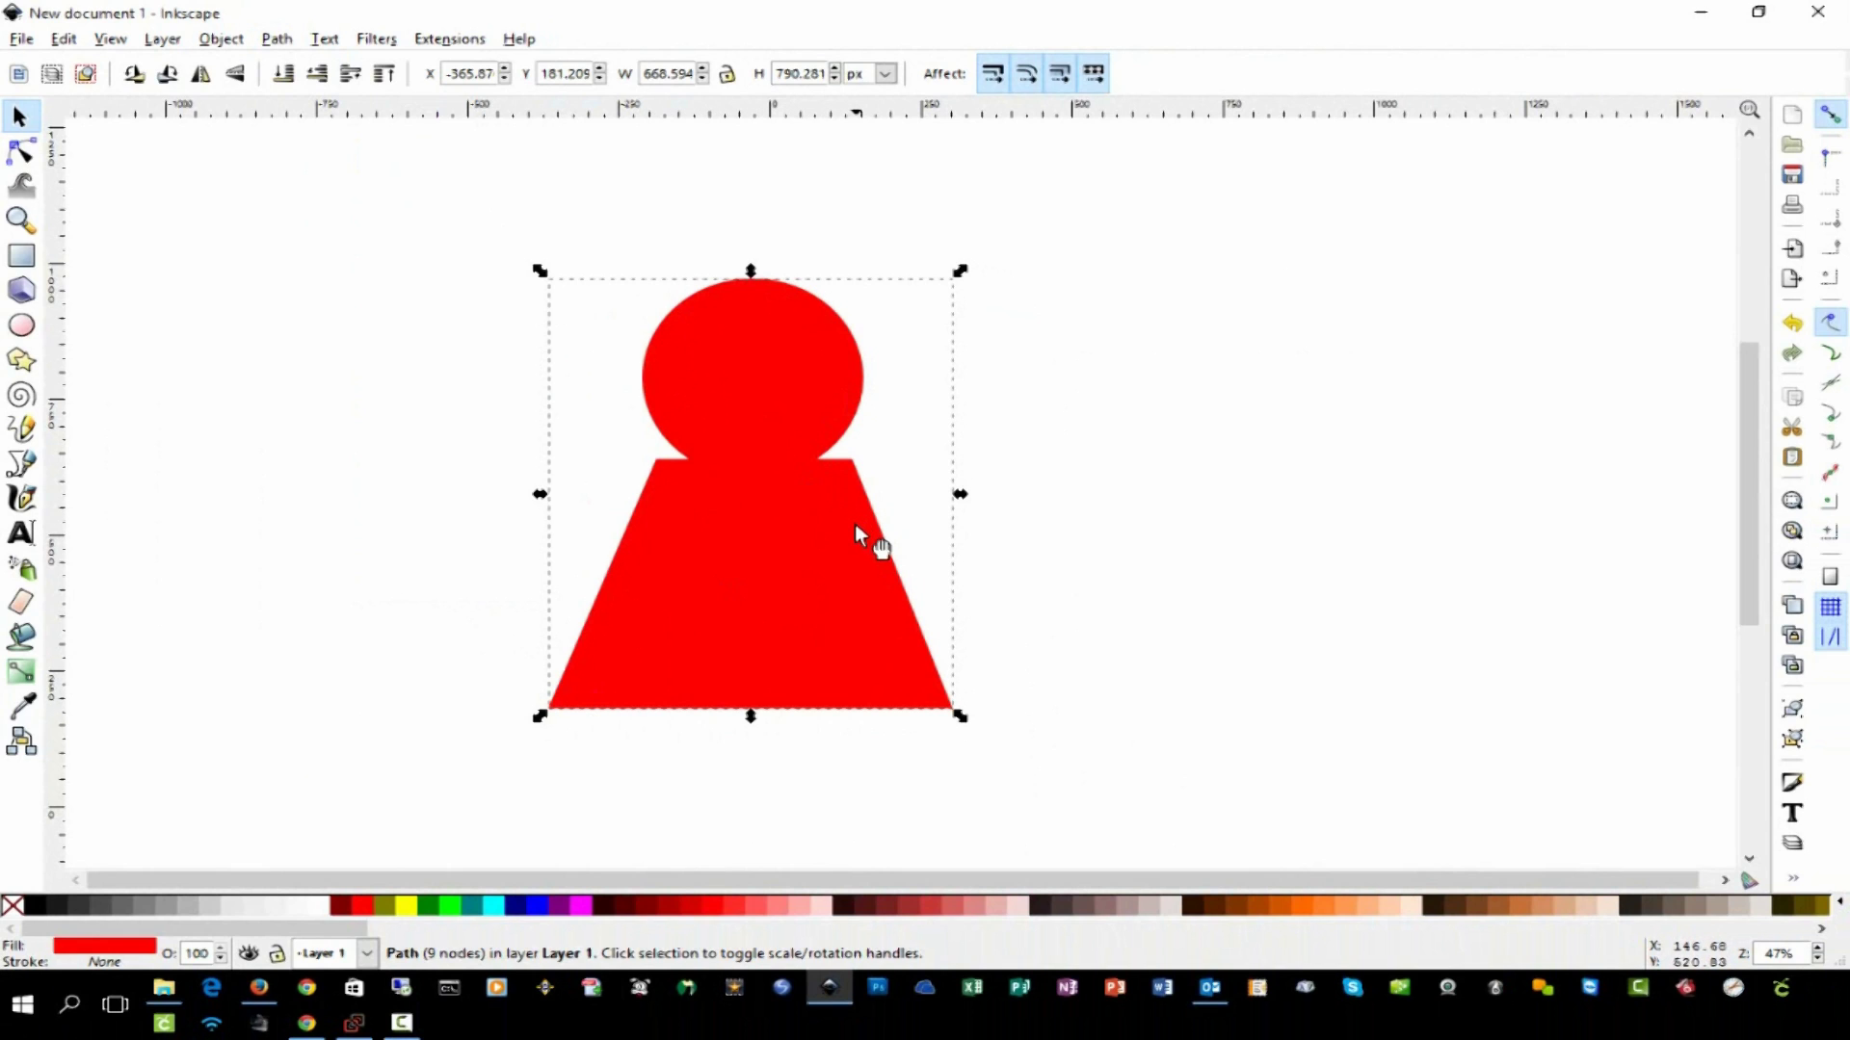
# - Draw a black five-pointed star, about 376 px wide, at the canvas's upper left
pyautogui.click(271, 389)
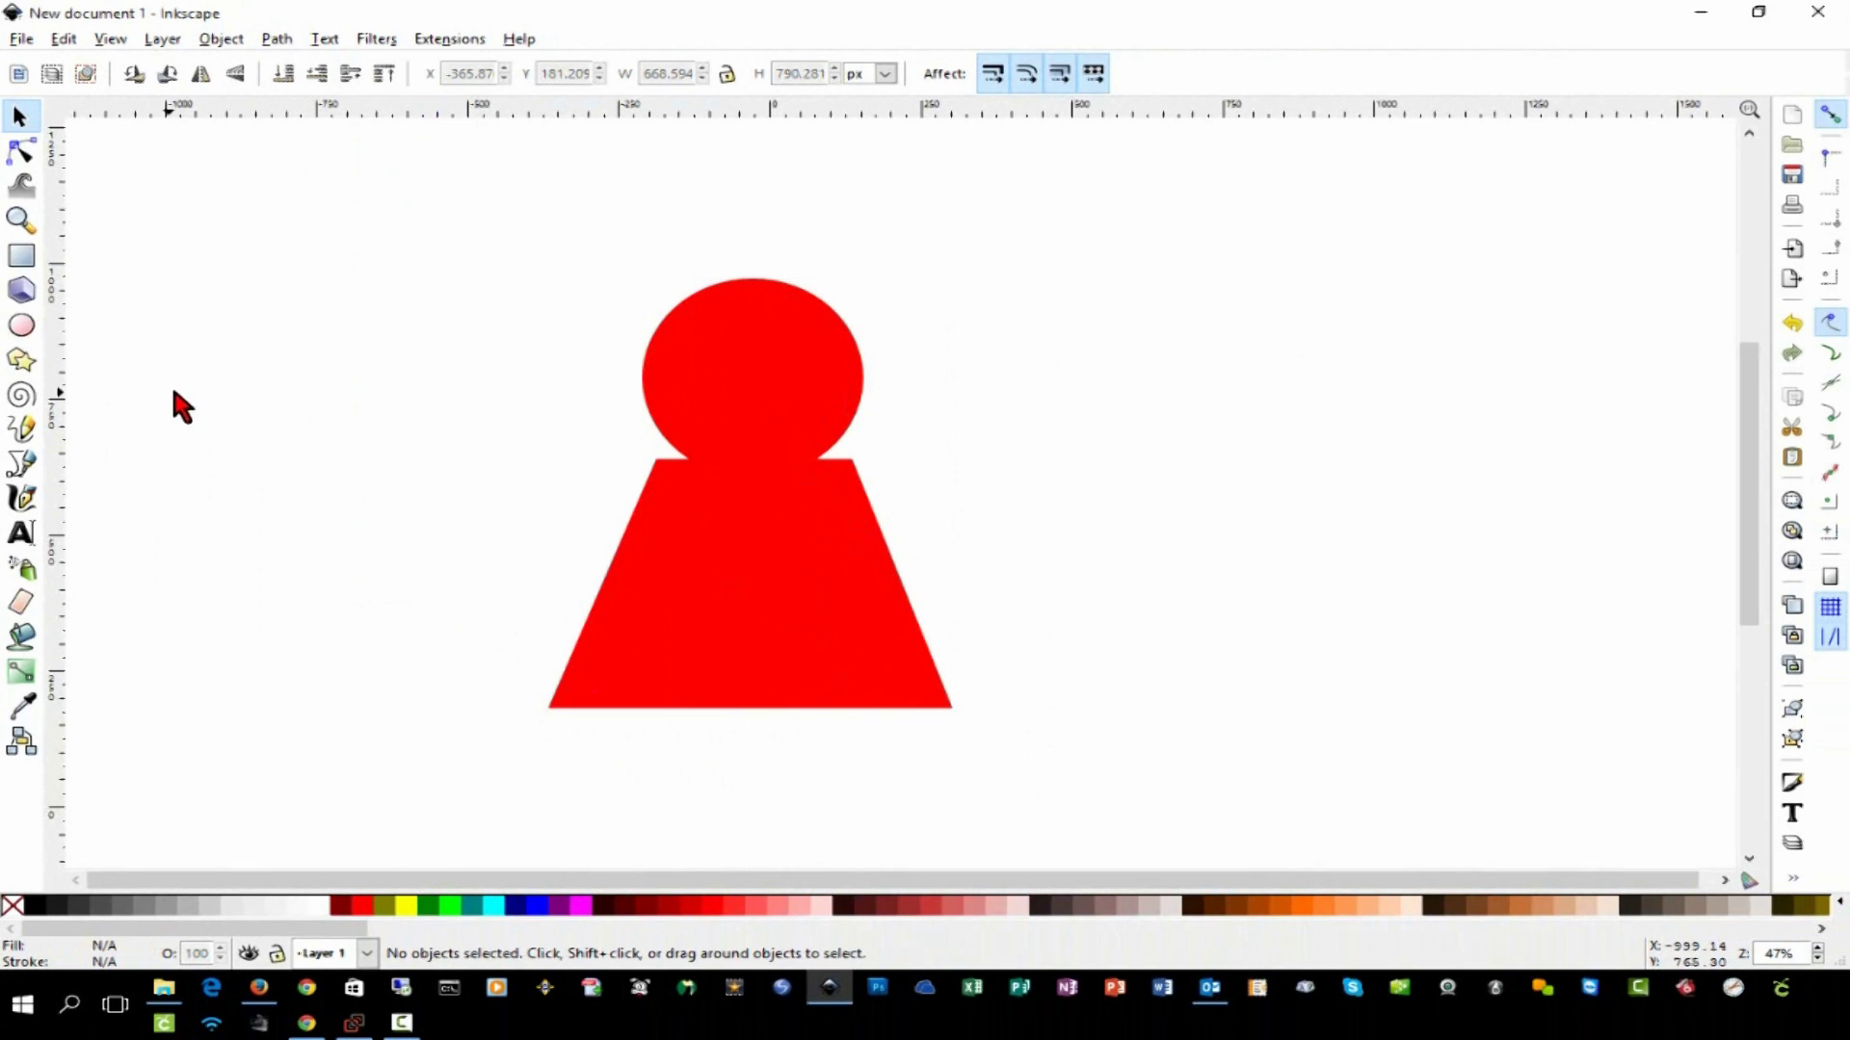
pyautogui.click(27, 361)
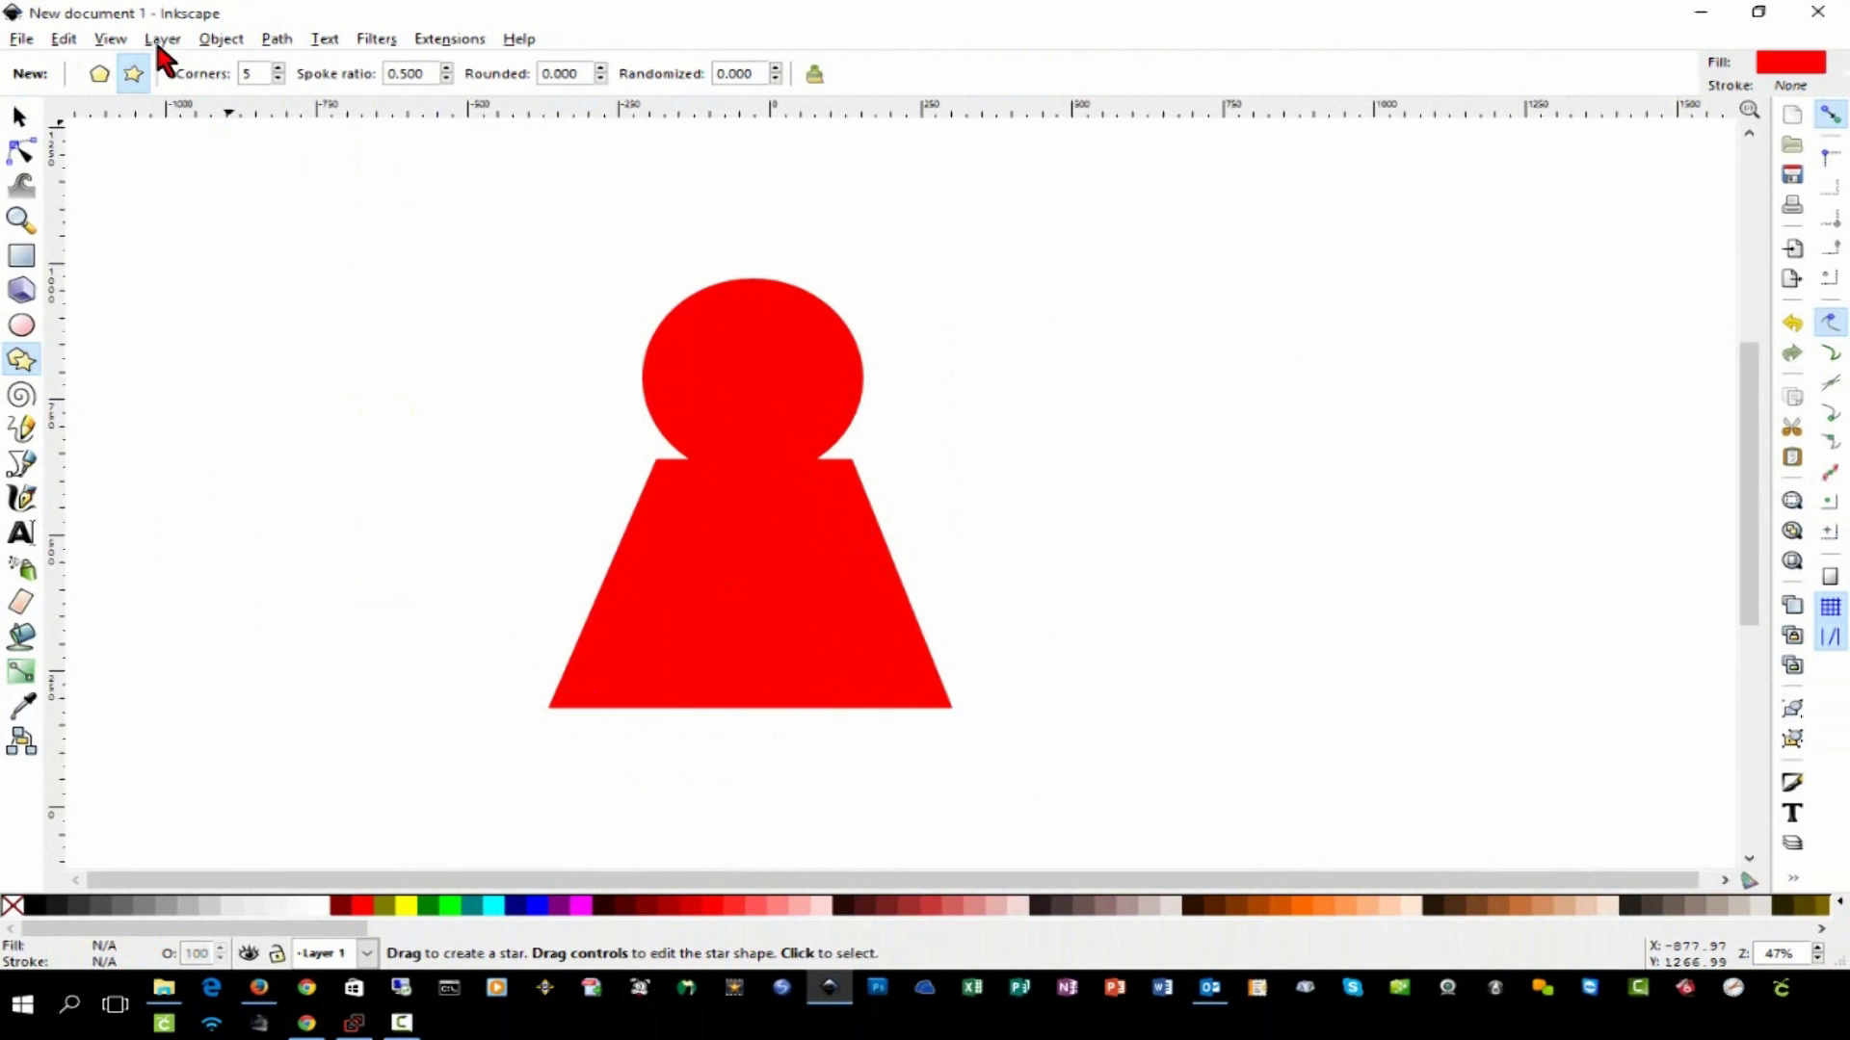
pyautogui.click(135, 75)
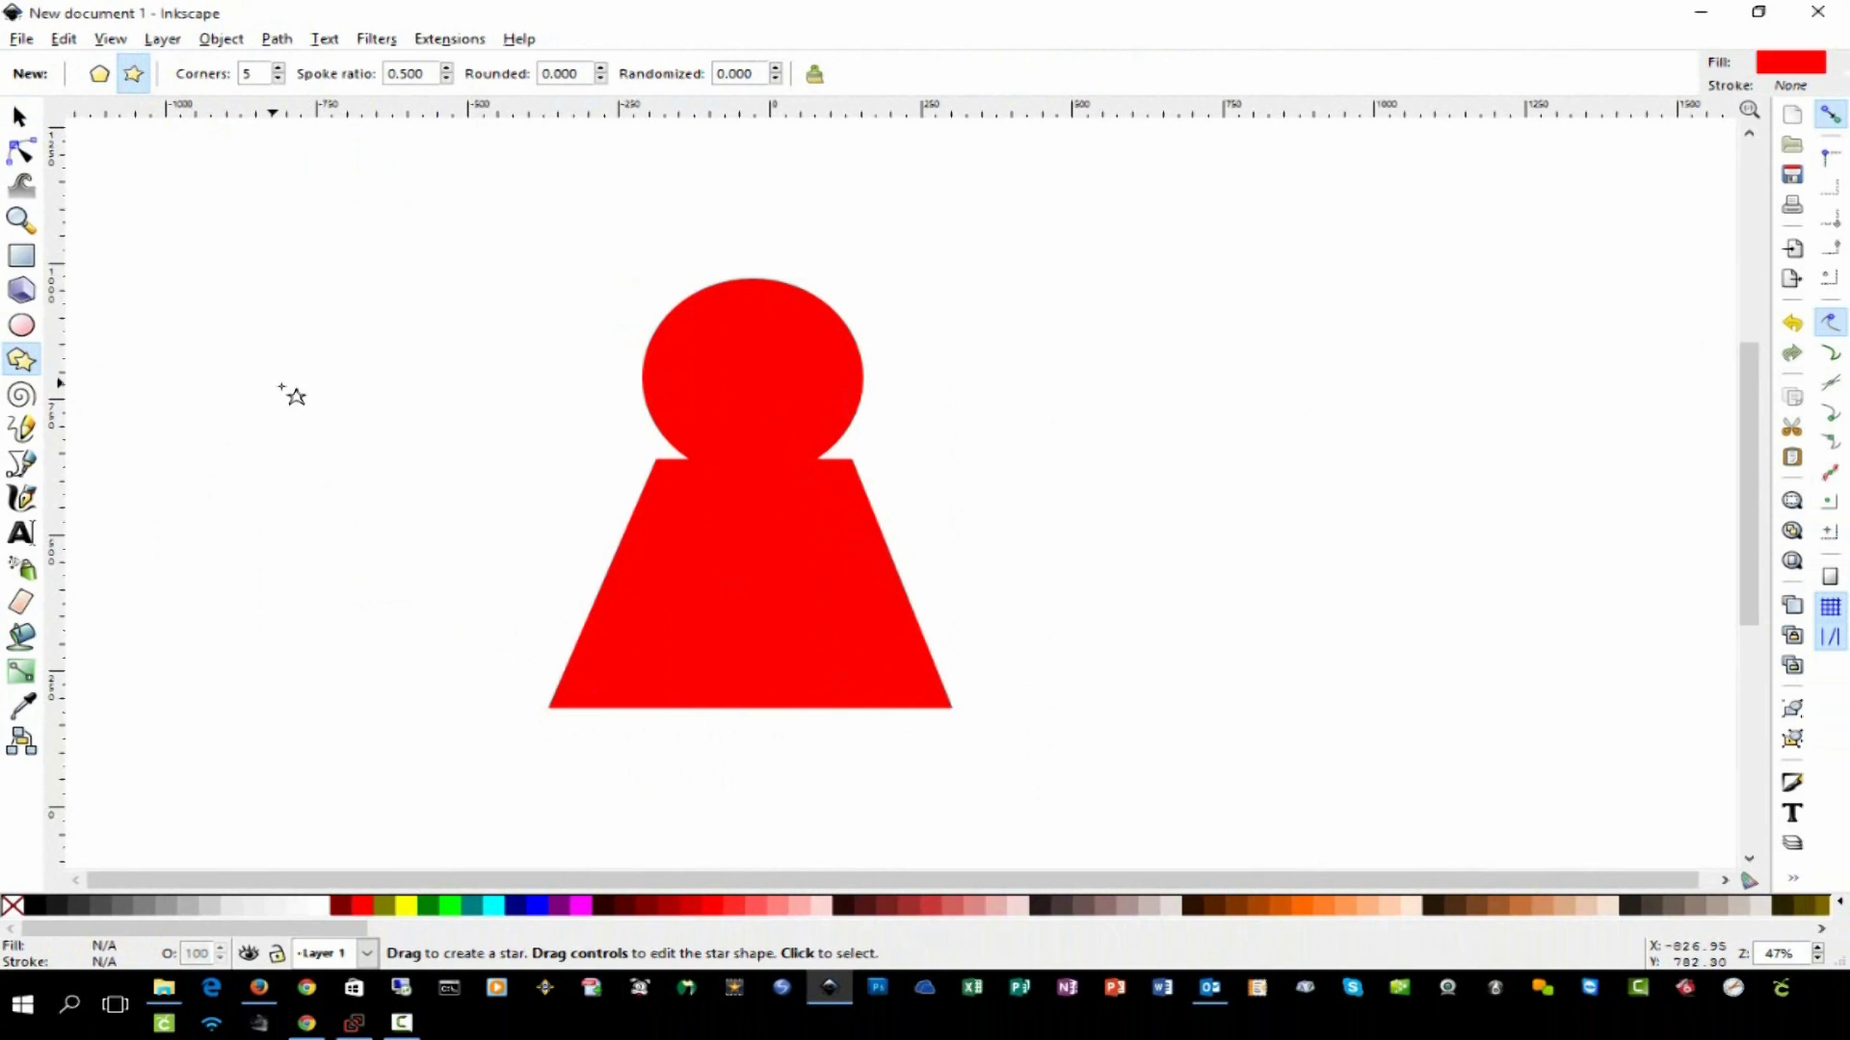
pyautogui.click(35, 909)
pyautogui.moveTo(259, 231); pyautogui.dragTo(332, 322)
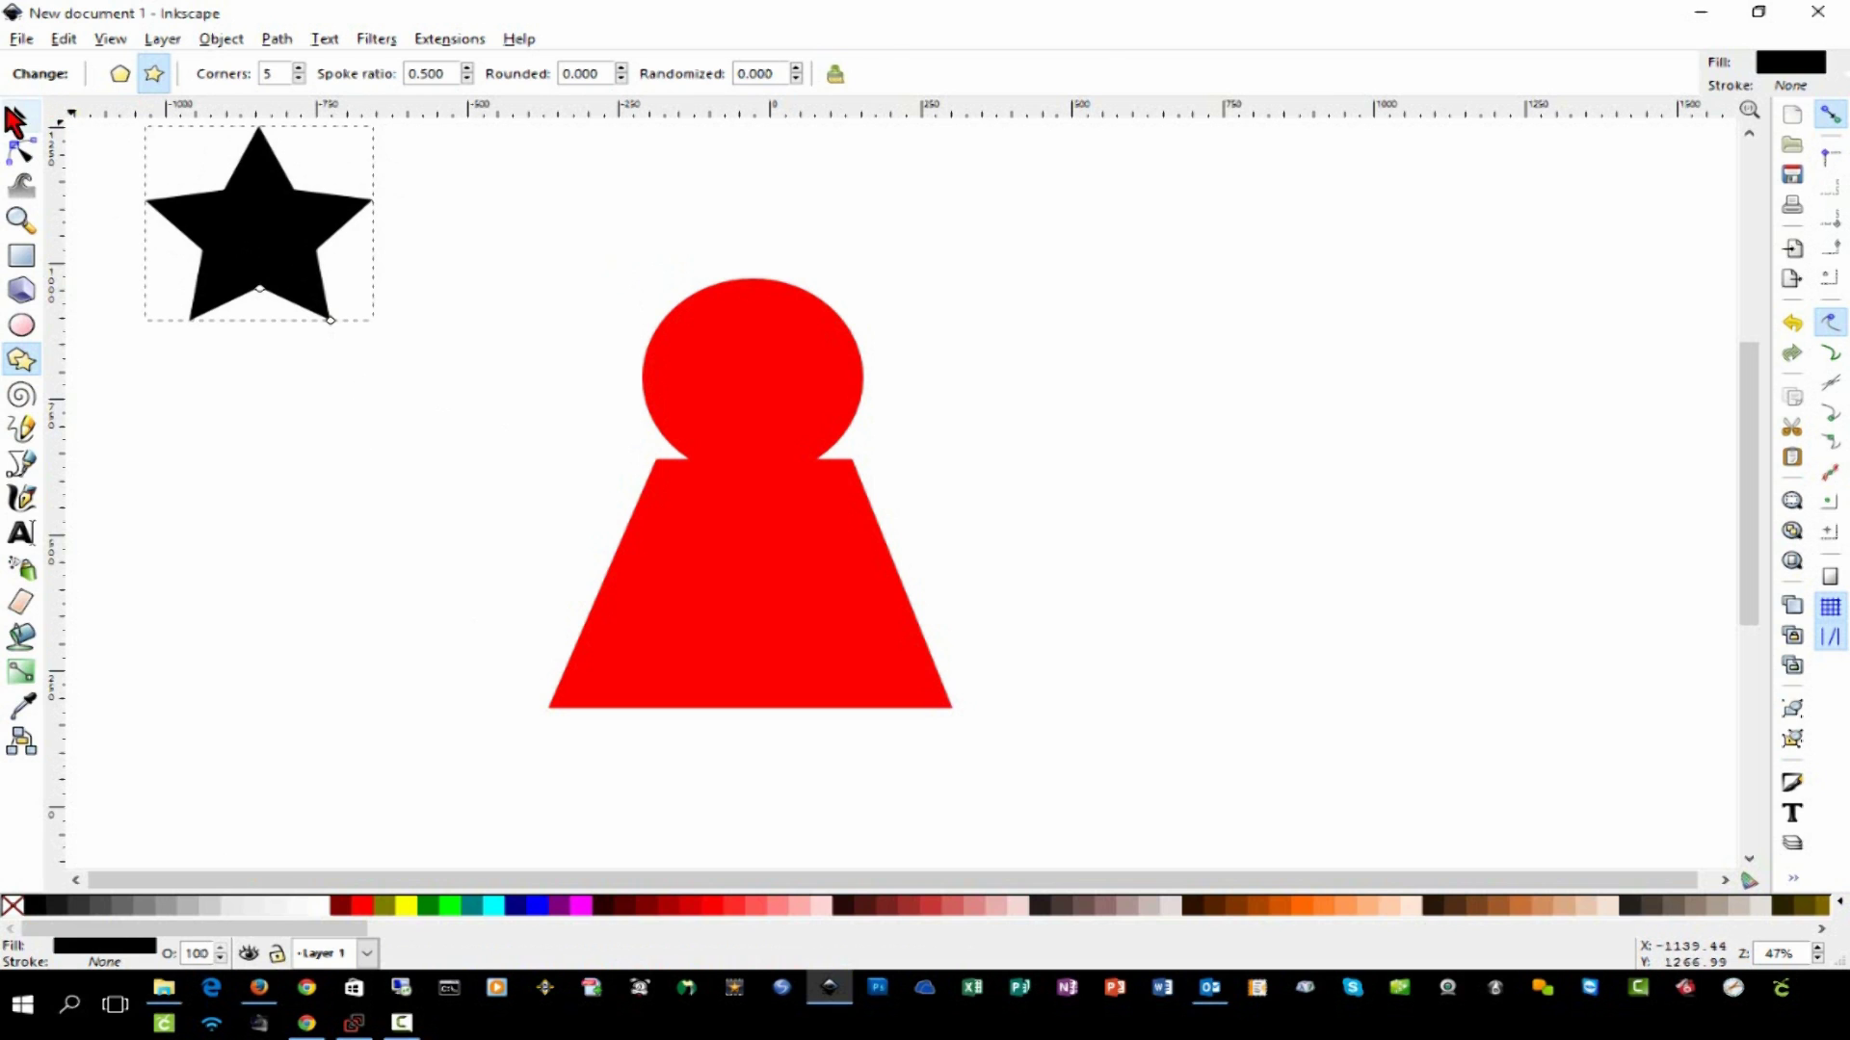
pyautogui.click(19, 117)
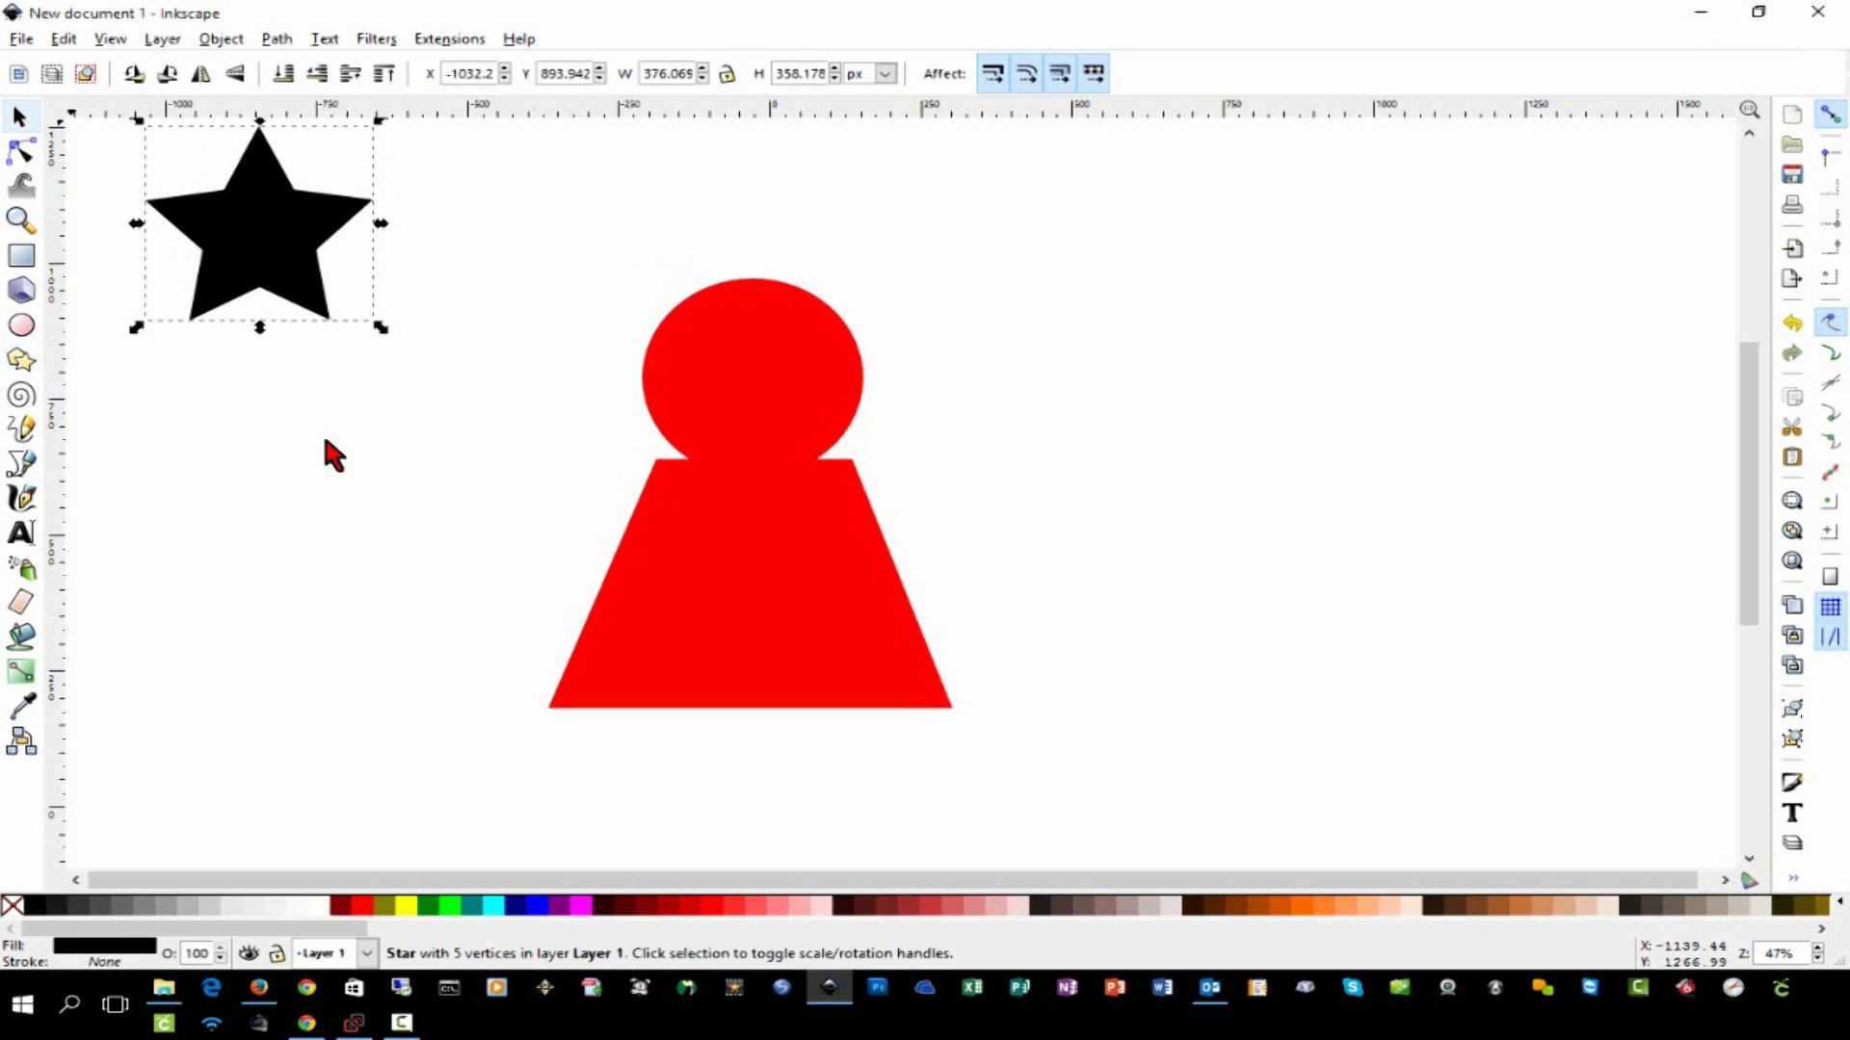
# - Convert the star to a path and centre it on the pawn's red trapezoid body
pyautogui.click(287, 41)
pyautogui.click(351, 67)
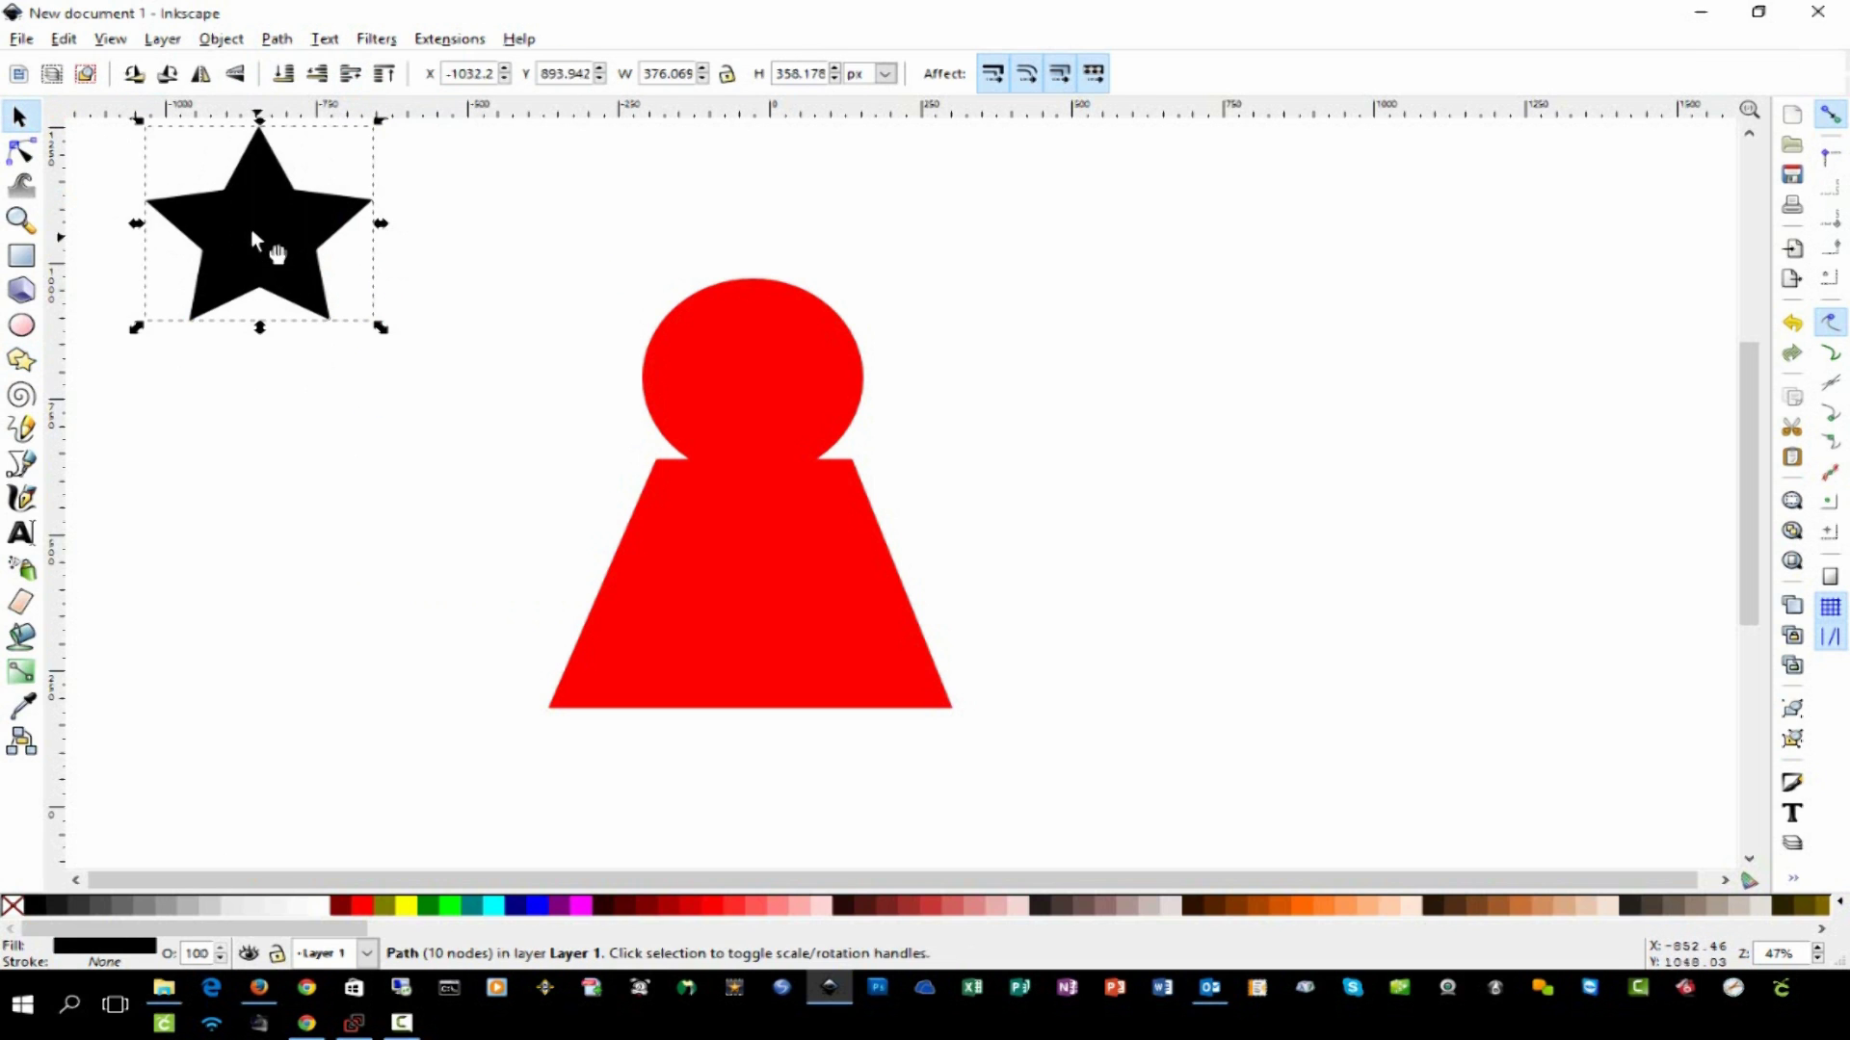
pyautogui.moveTo(265, 224); pyautogui.dragTo(753, 588)
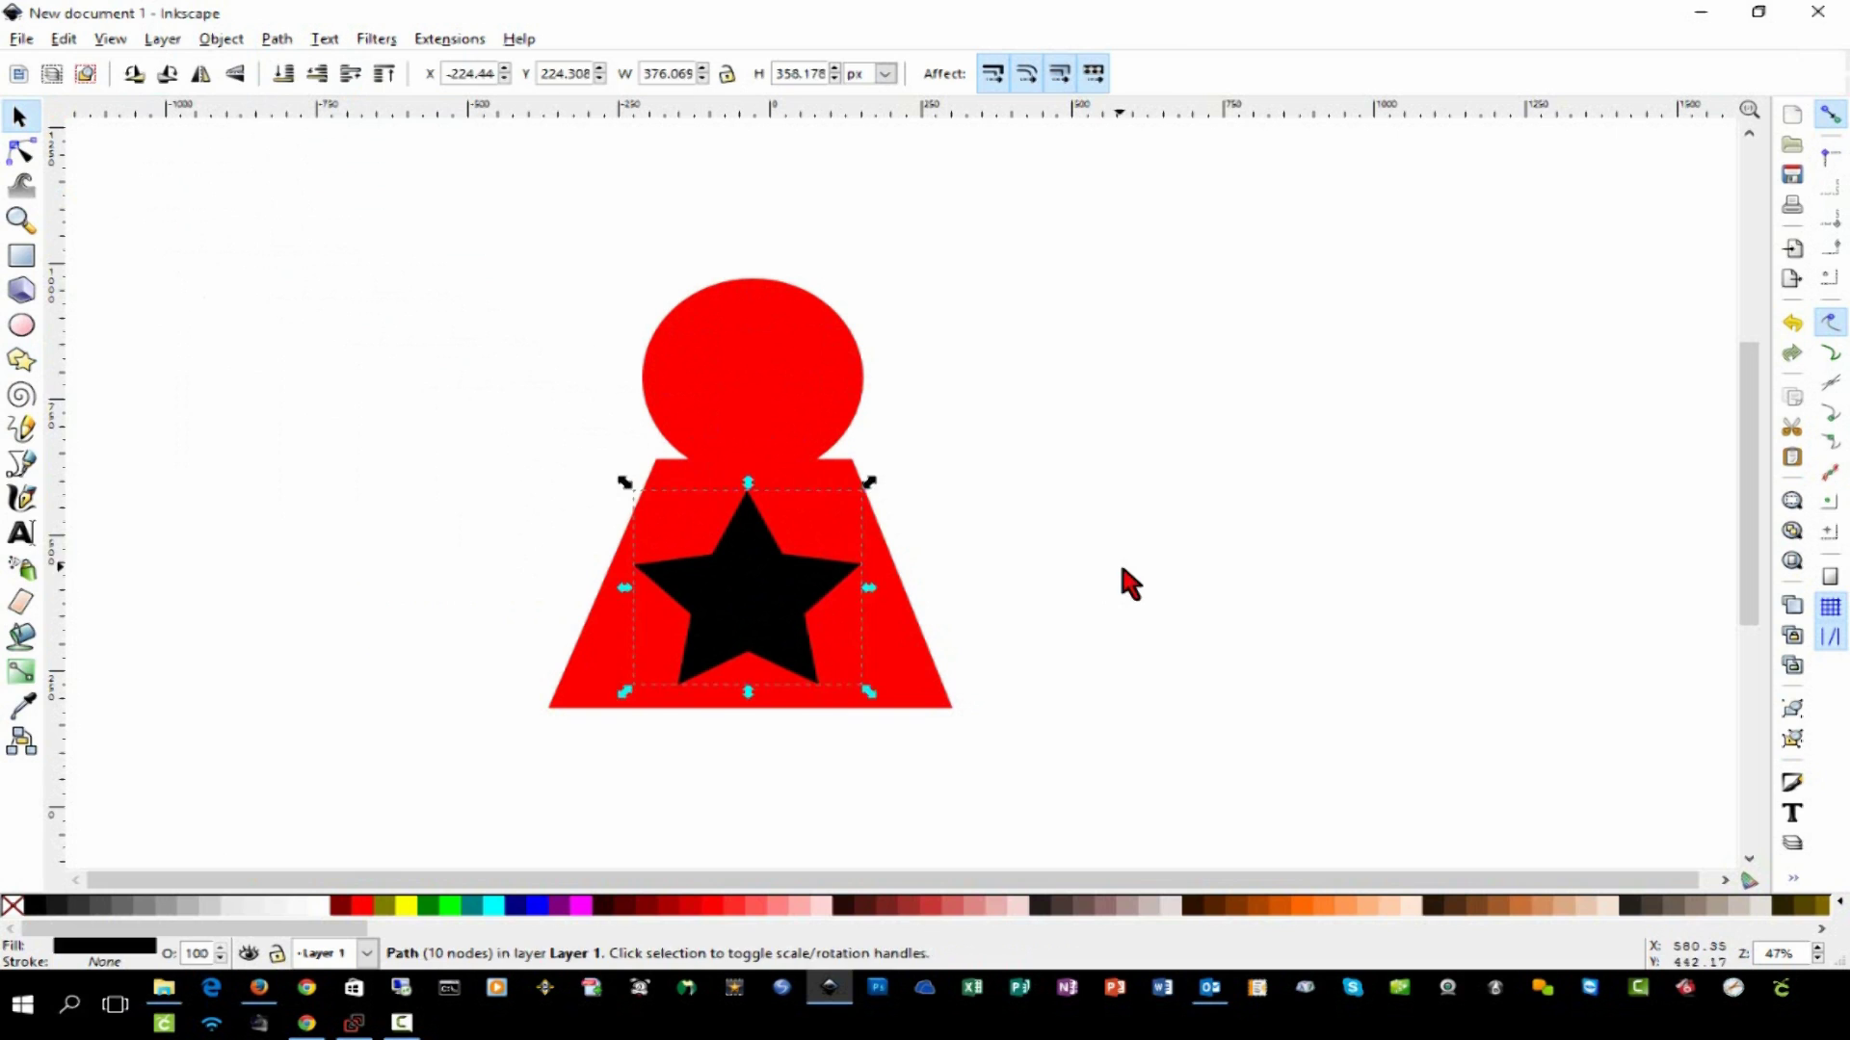
pyautogui.click(1121, 582)
pyautogui.click(710, 627)
pyautogui.click(375, 732)
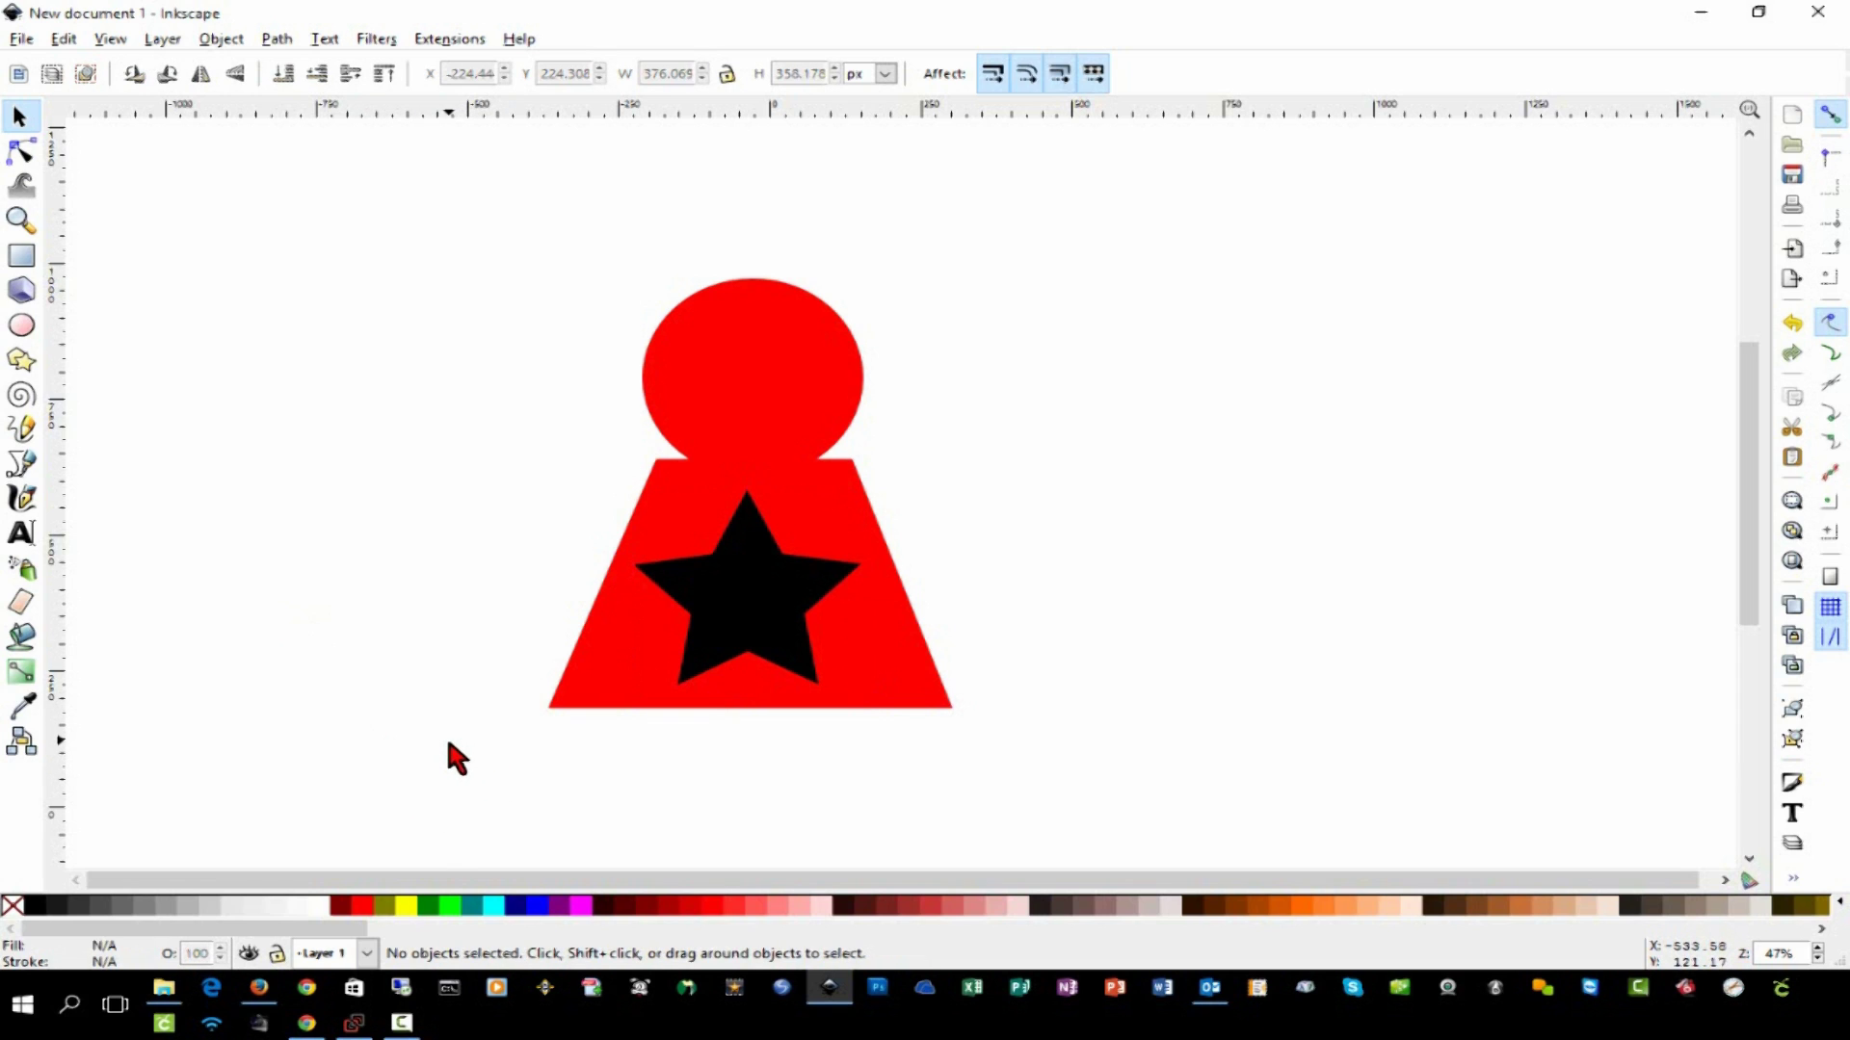
# - Select the red pawn body, raise it above the black star and shift it slightly
pyautogui.click(152, 40)
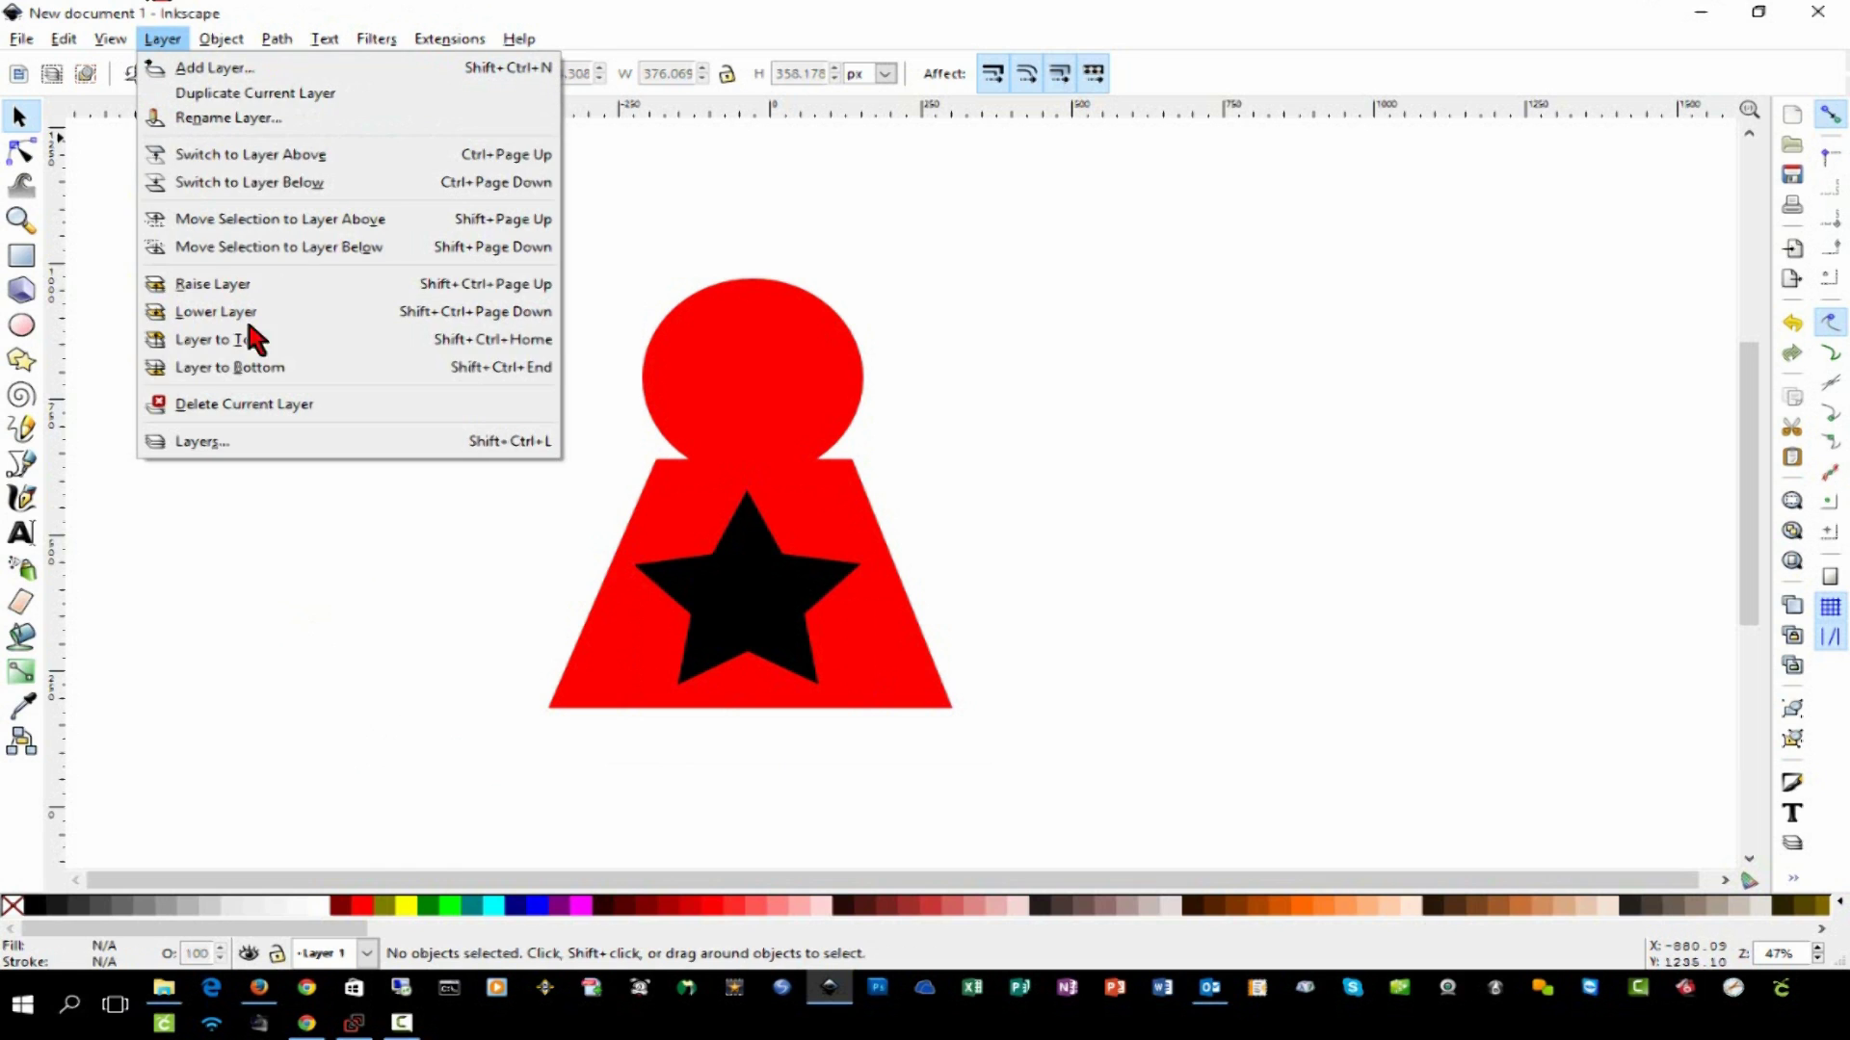
pyautogui.moveTo(221, 39)
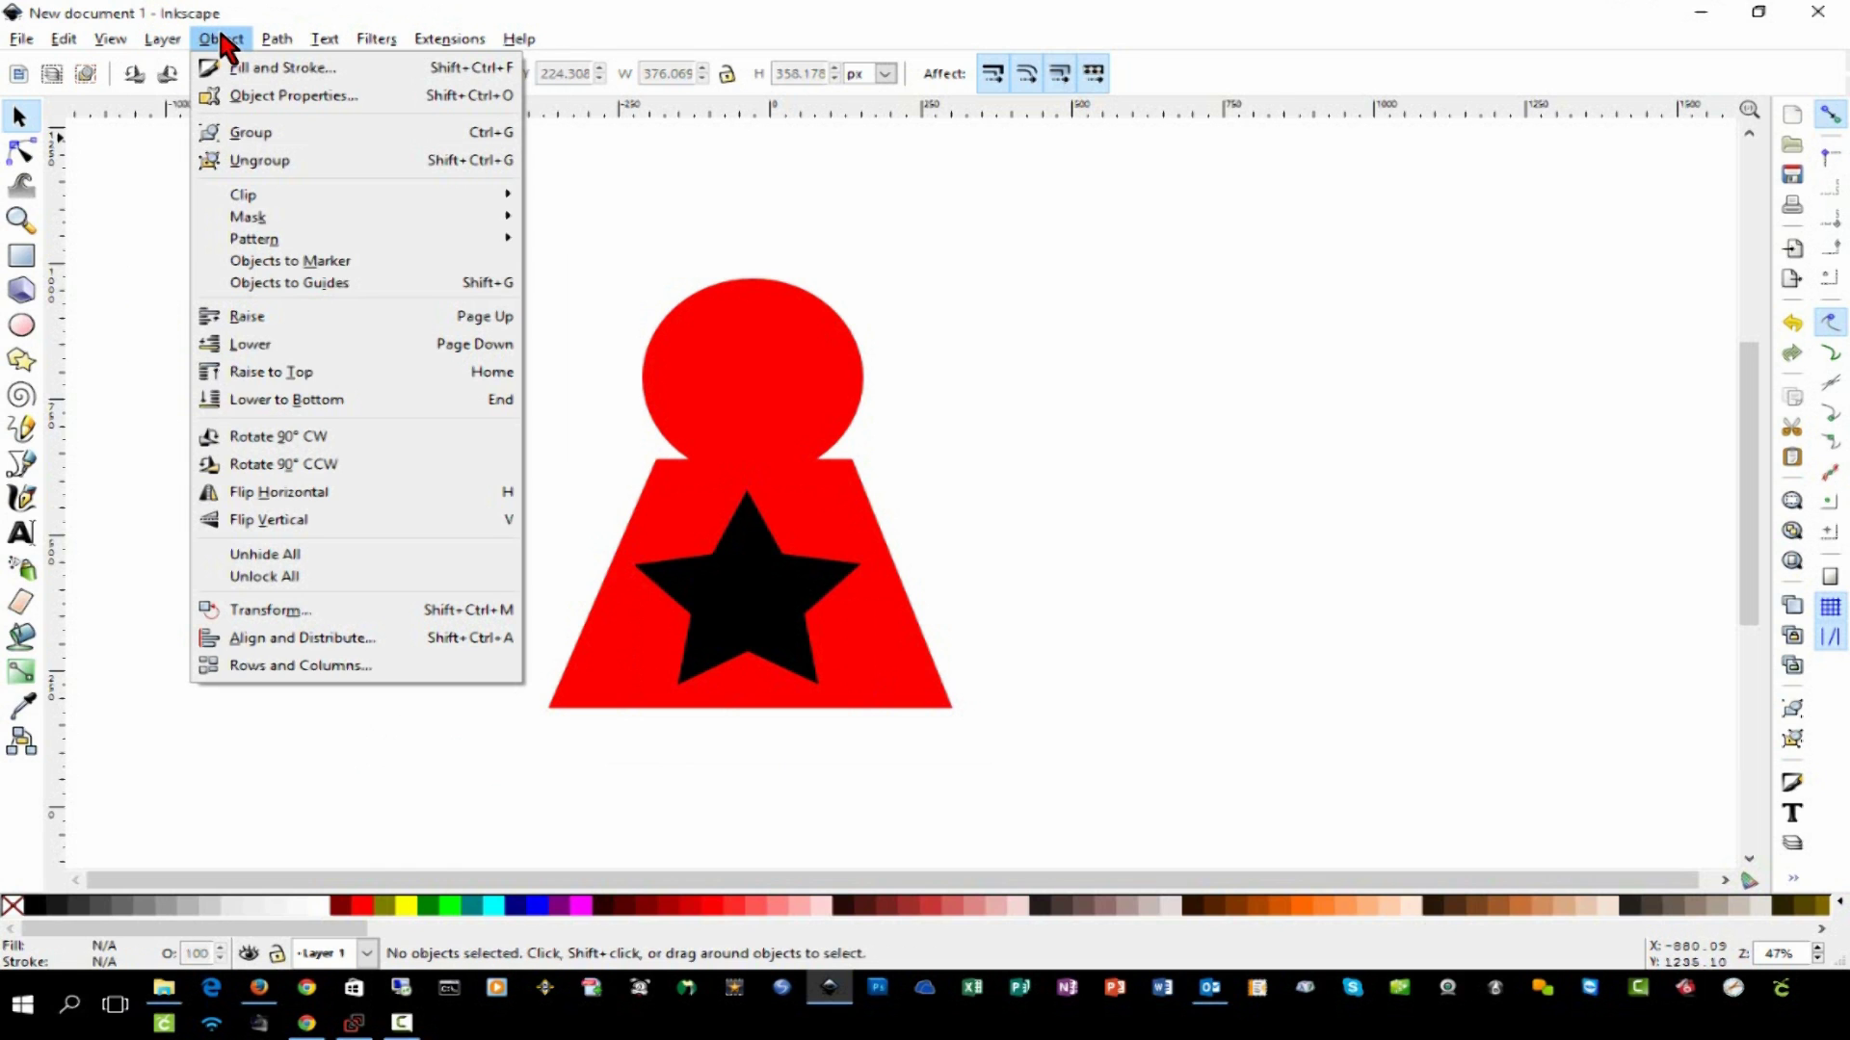
pyautogui.moveTo(159, 40)
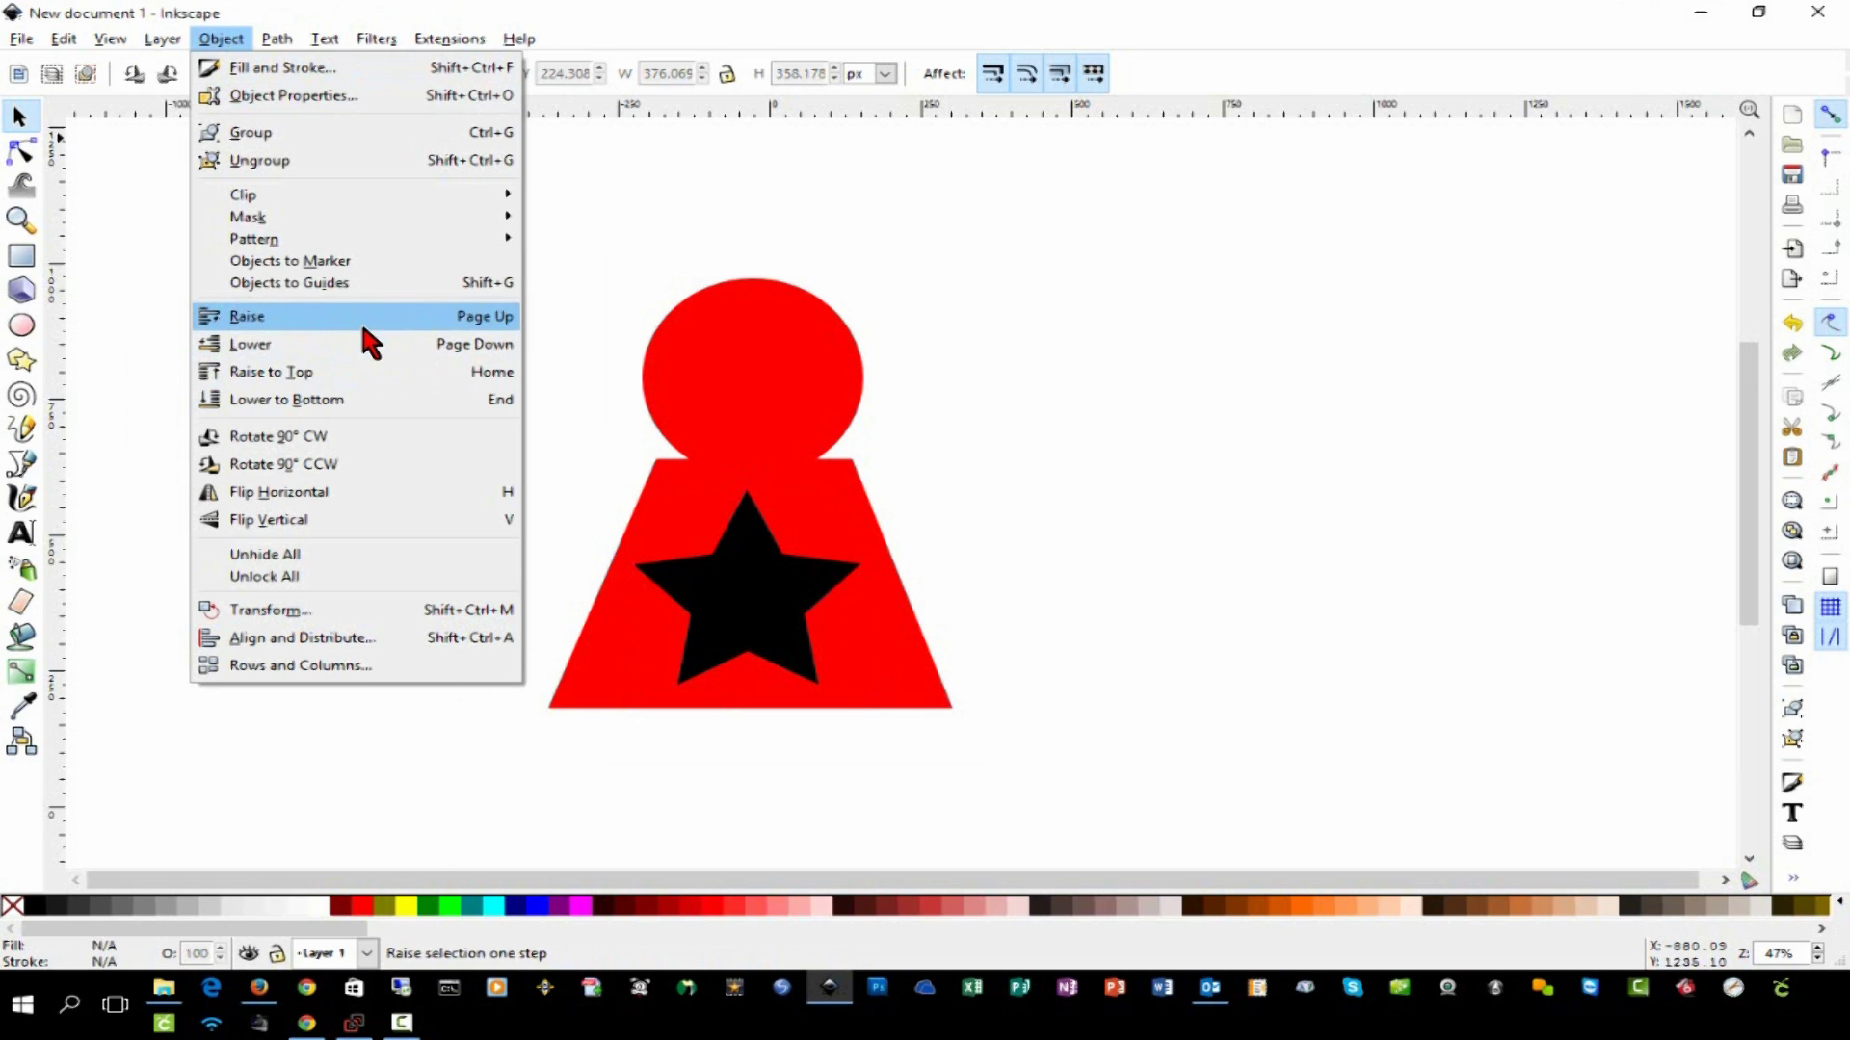
pyautogui.click(812, 559)
pyautogui.click(806, 472)
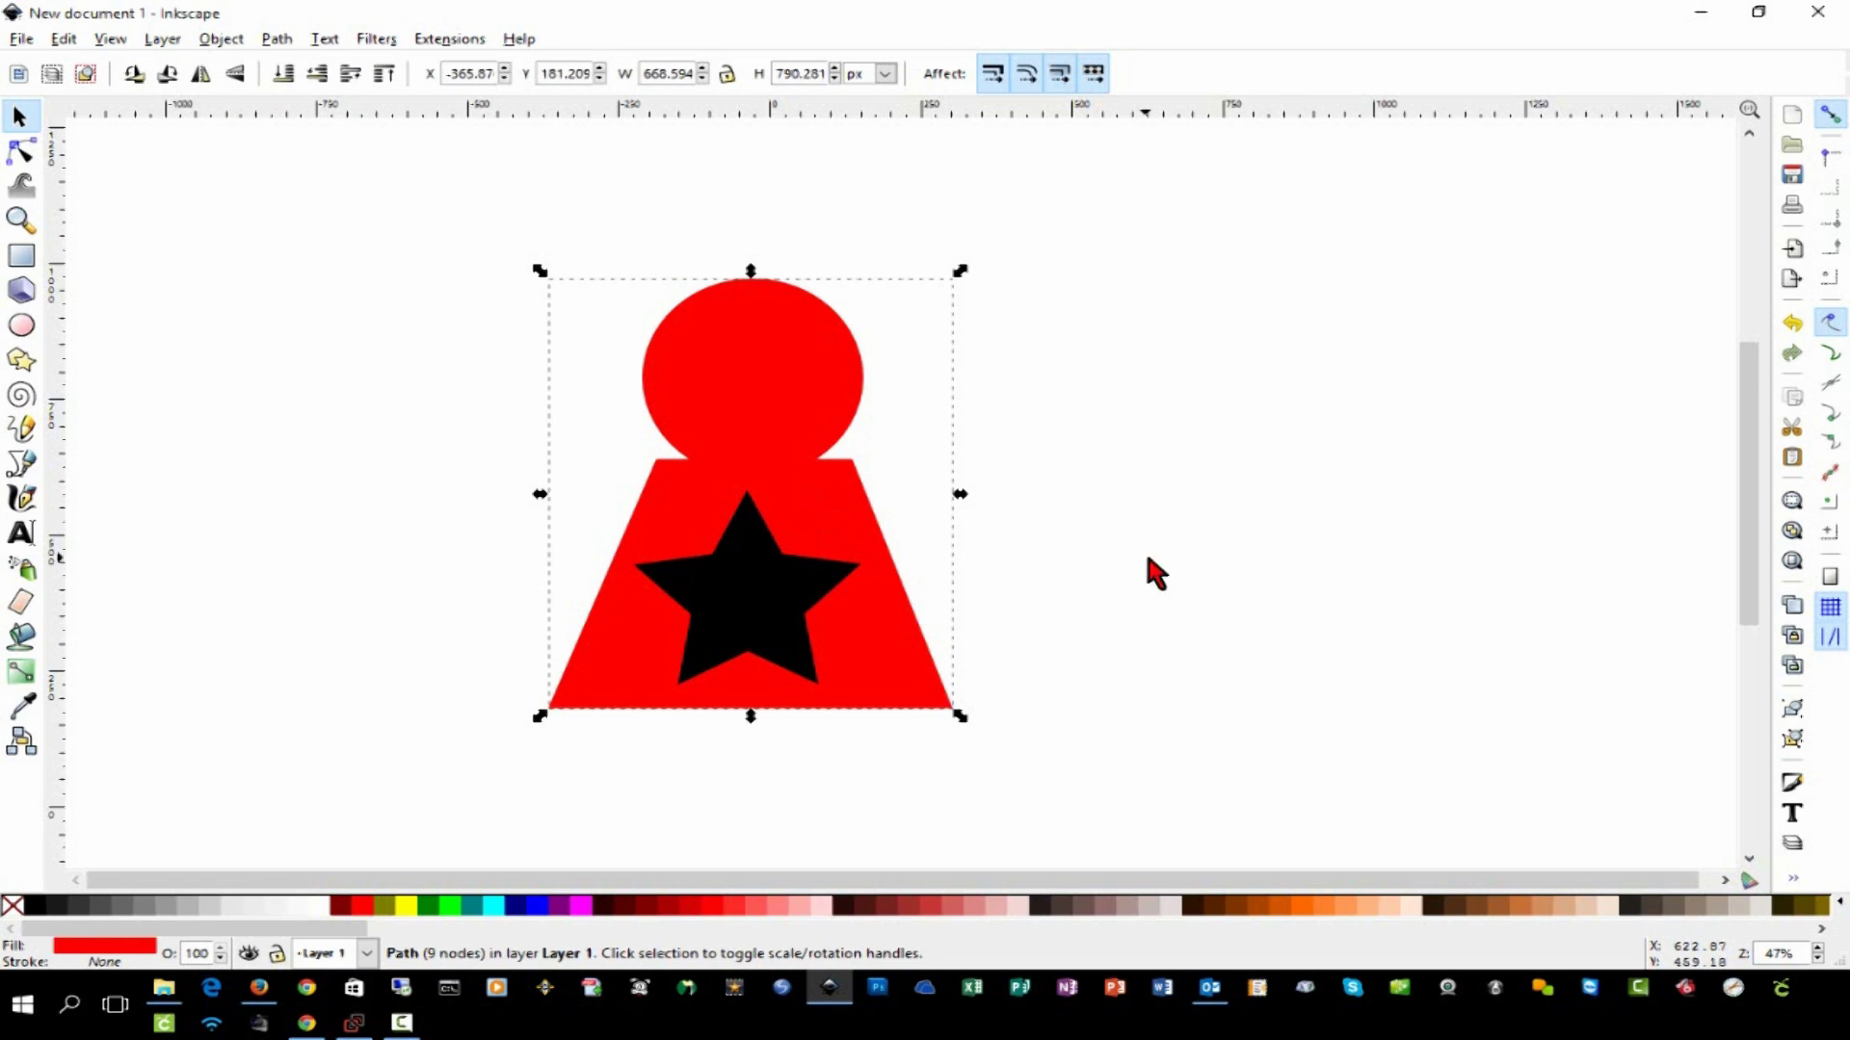
pyautogui.click(212, 41)
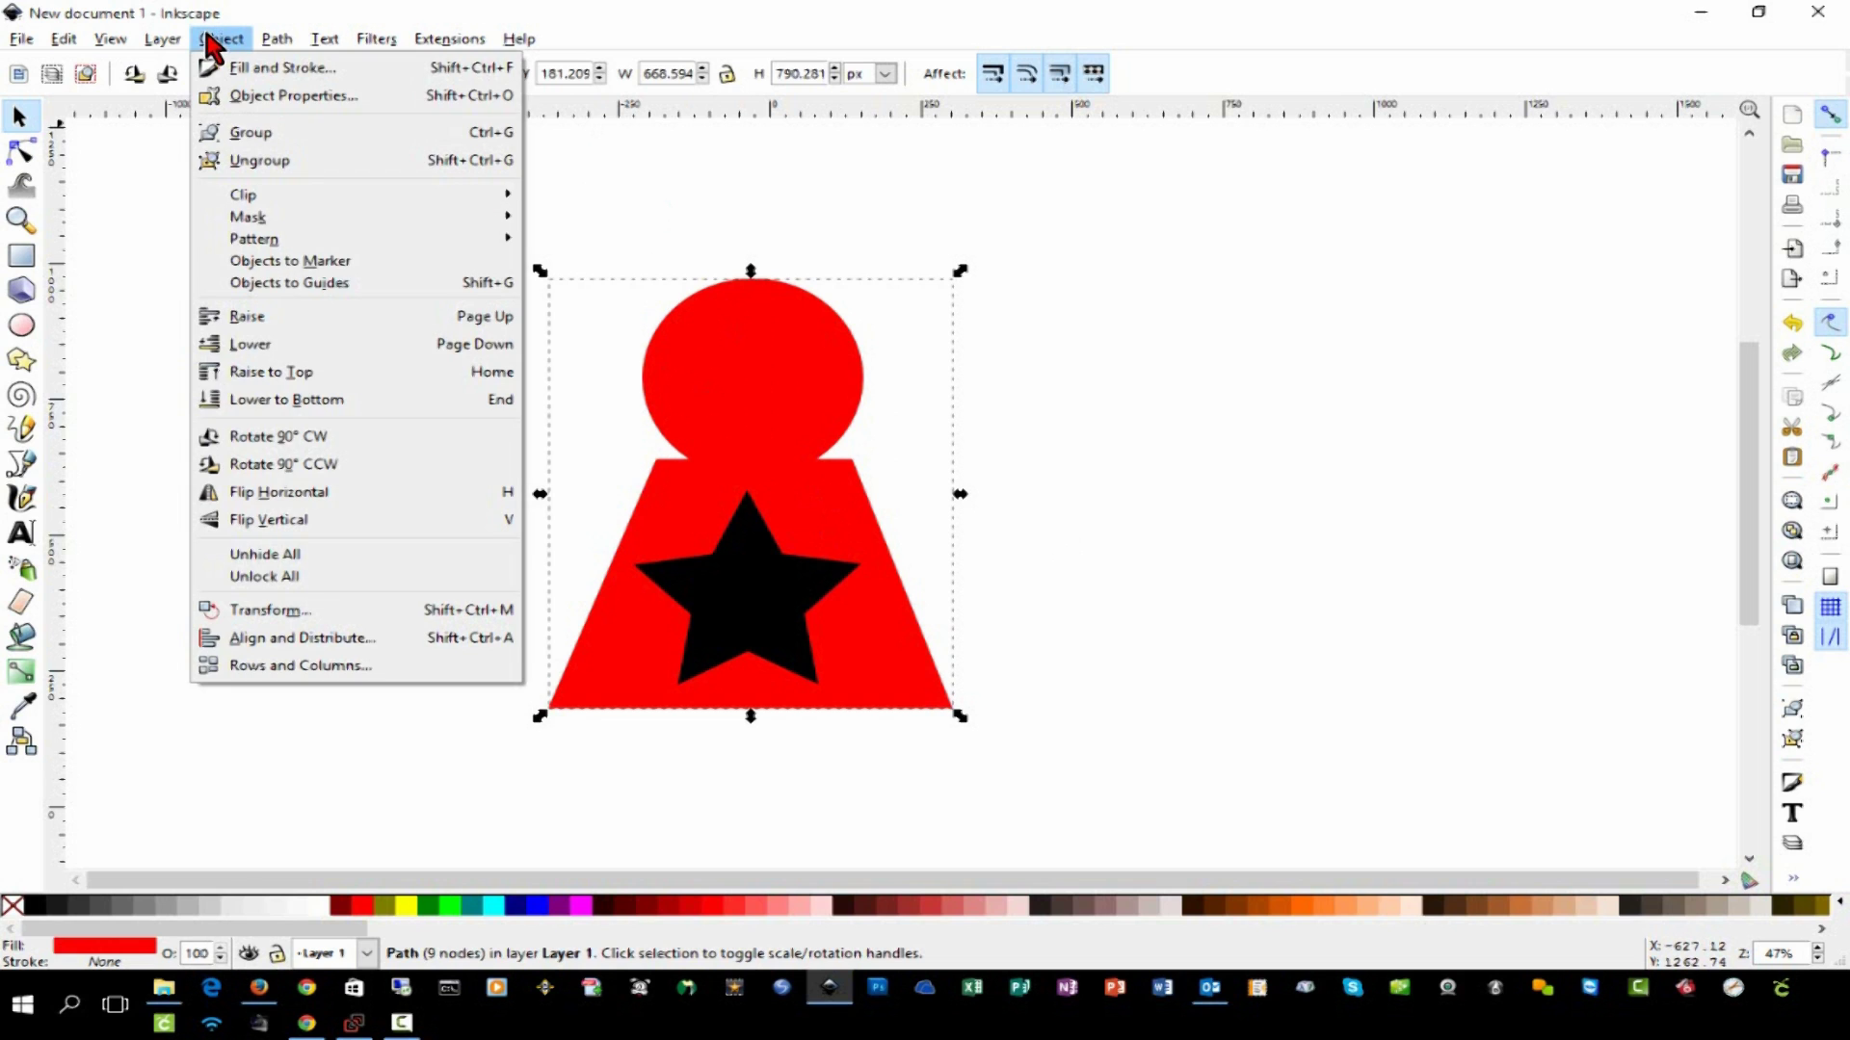
pyautogui.click(301, 400)
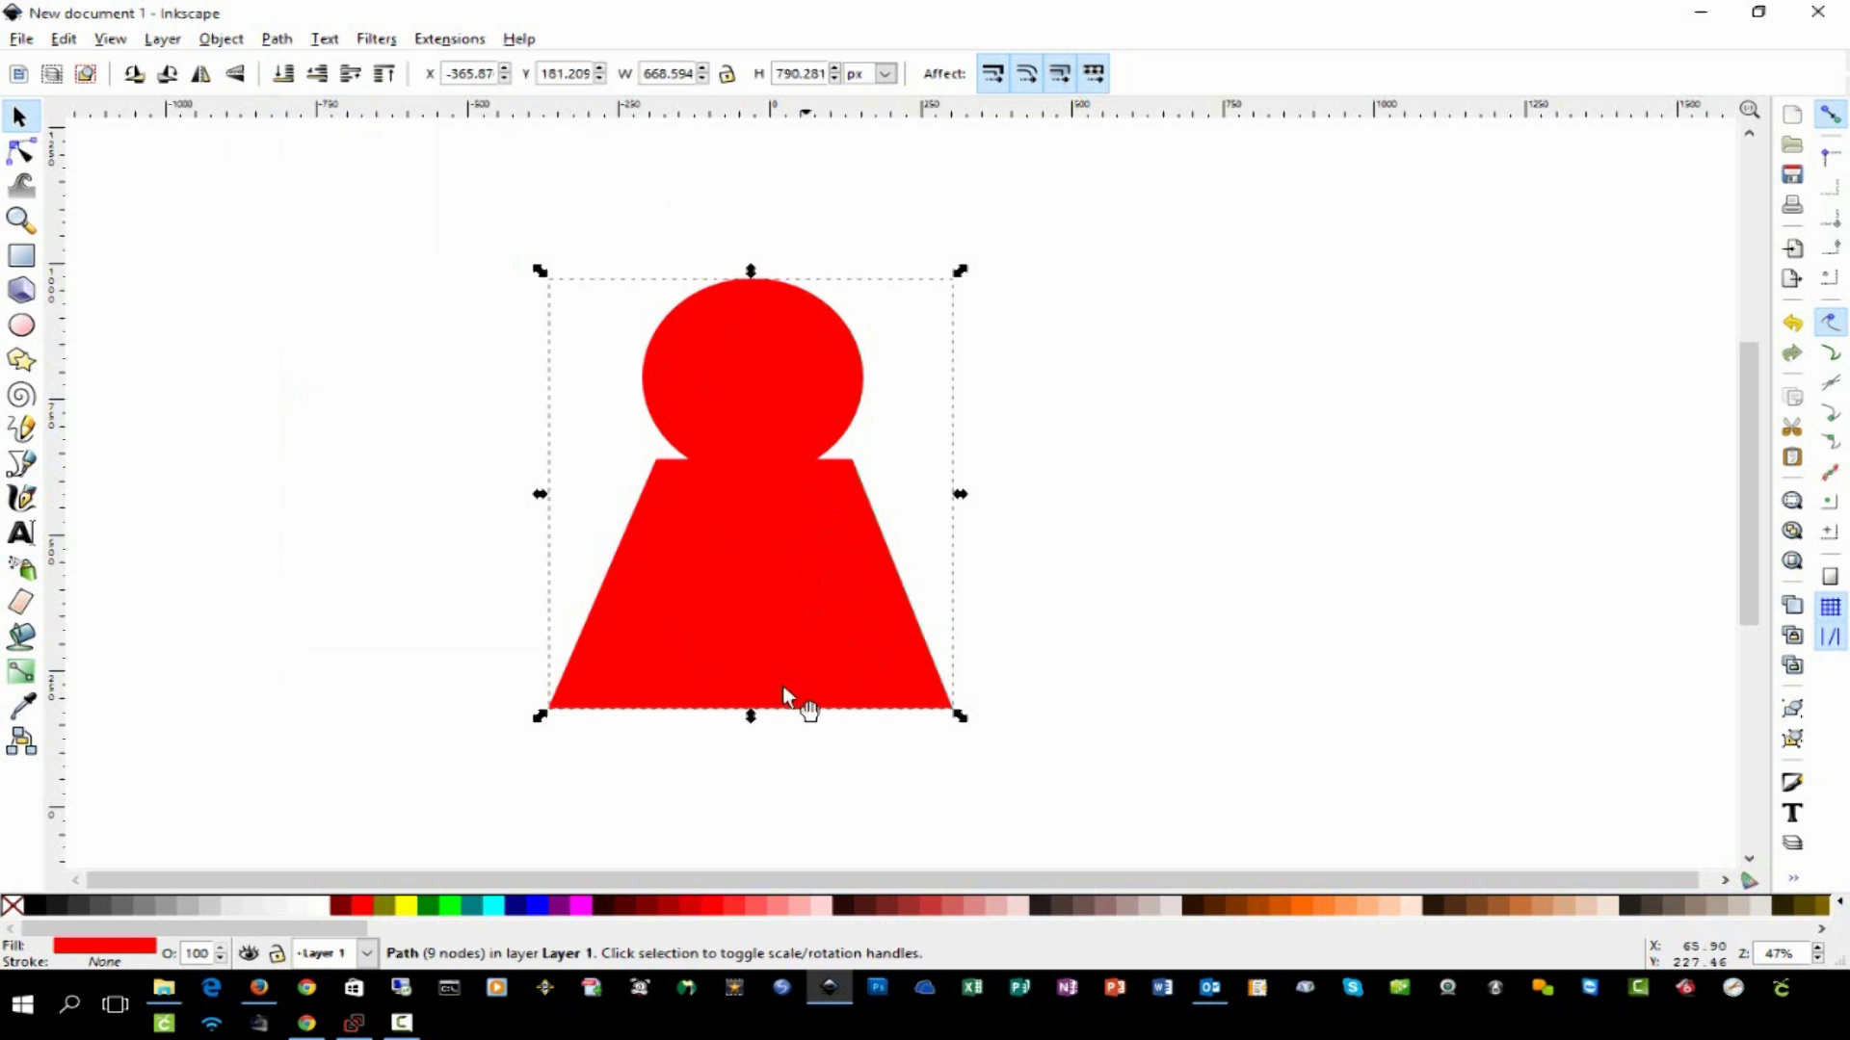
pyautogui.moveTo(783, 693); pyautogui.dragTo(726, 583)
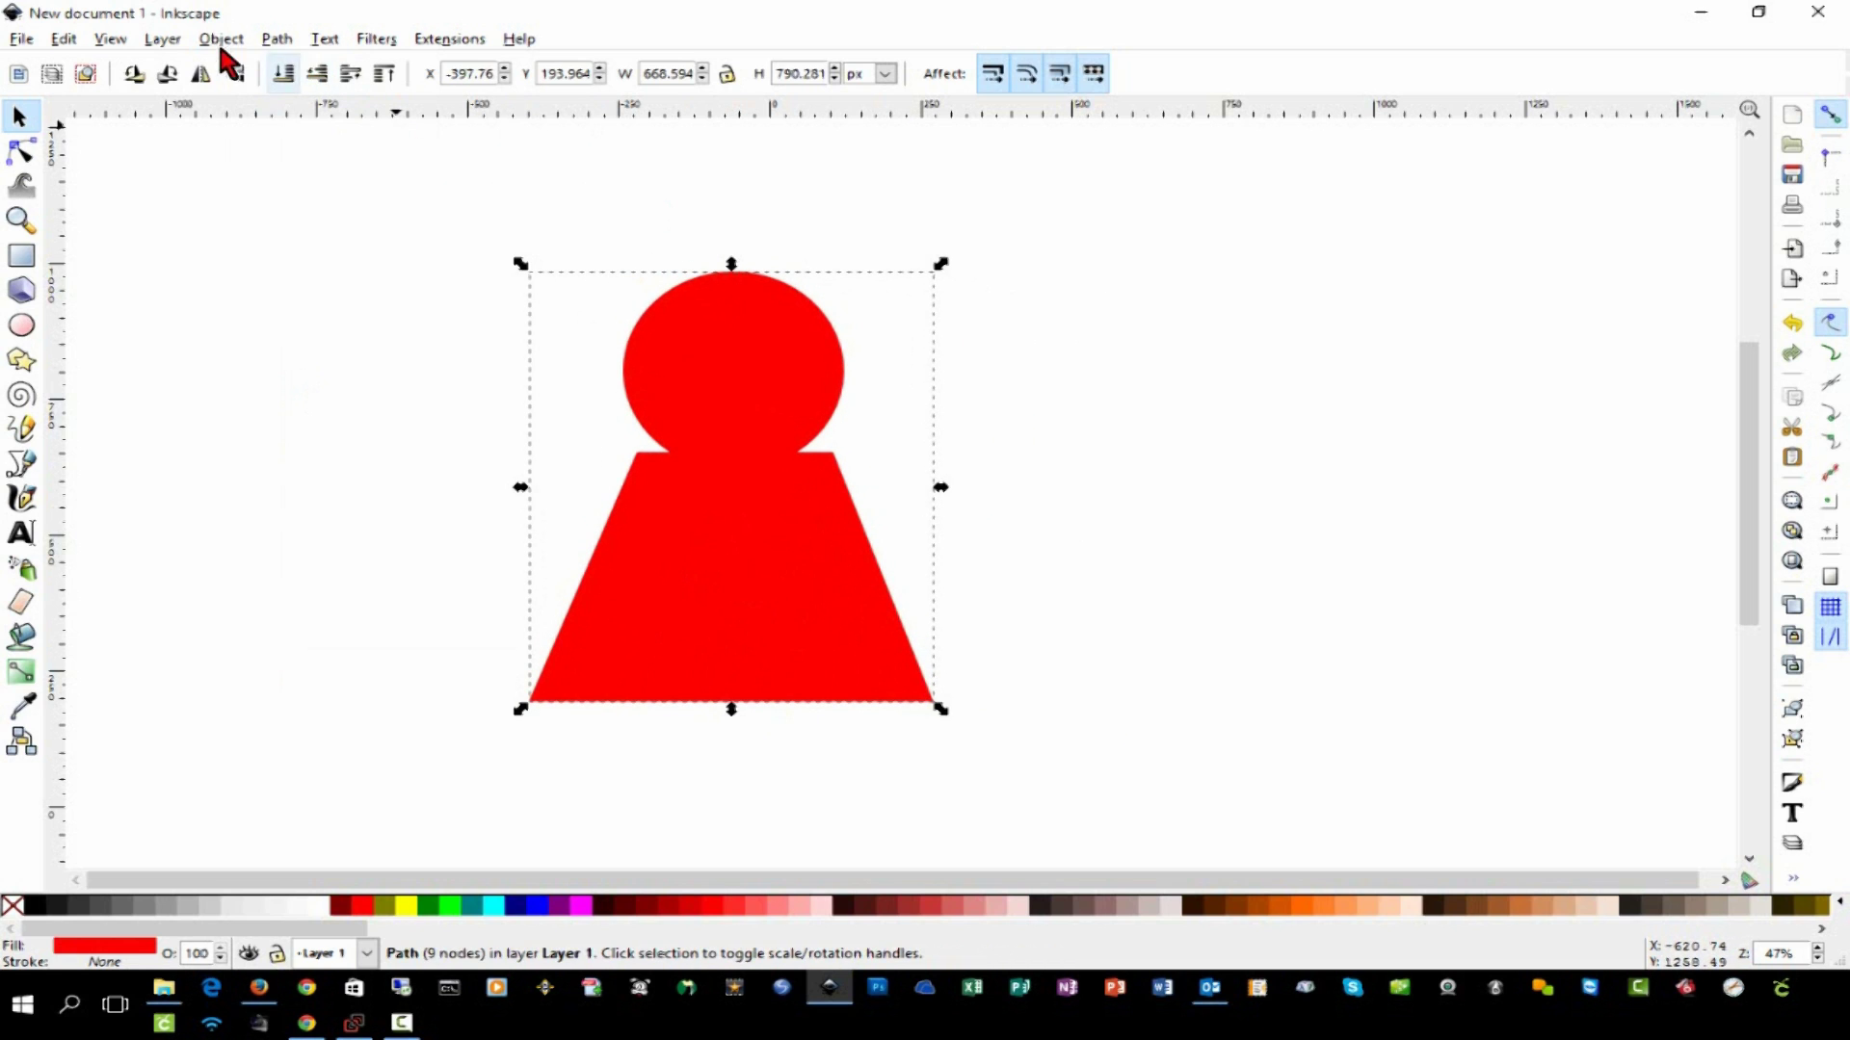
# - Send the red body behind the star and nudge the star slightly up and left
pyautogui.click(222, 38)
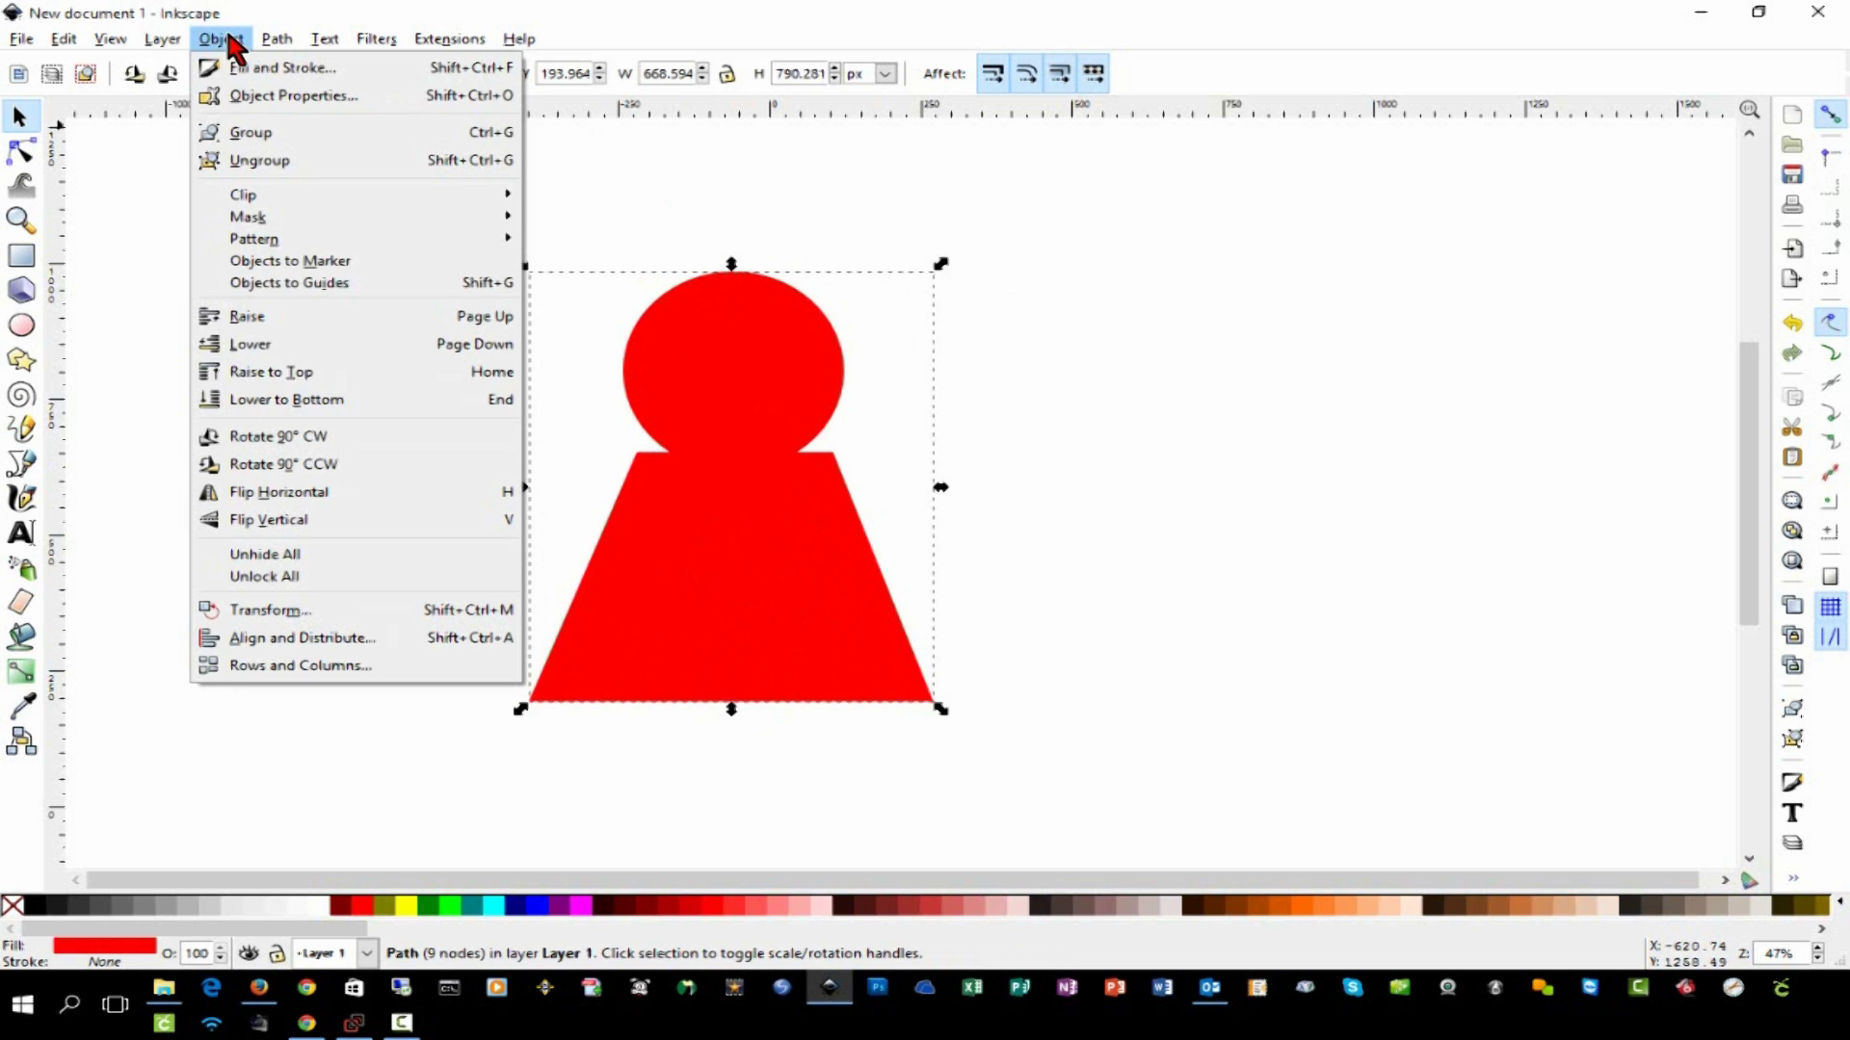
pyautogui.click(317, 400)
pyautogui.click(1211, 627)
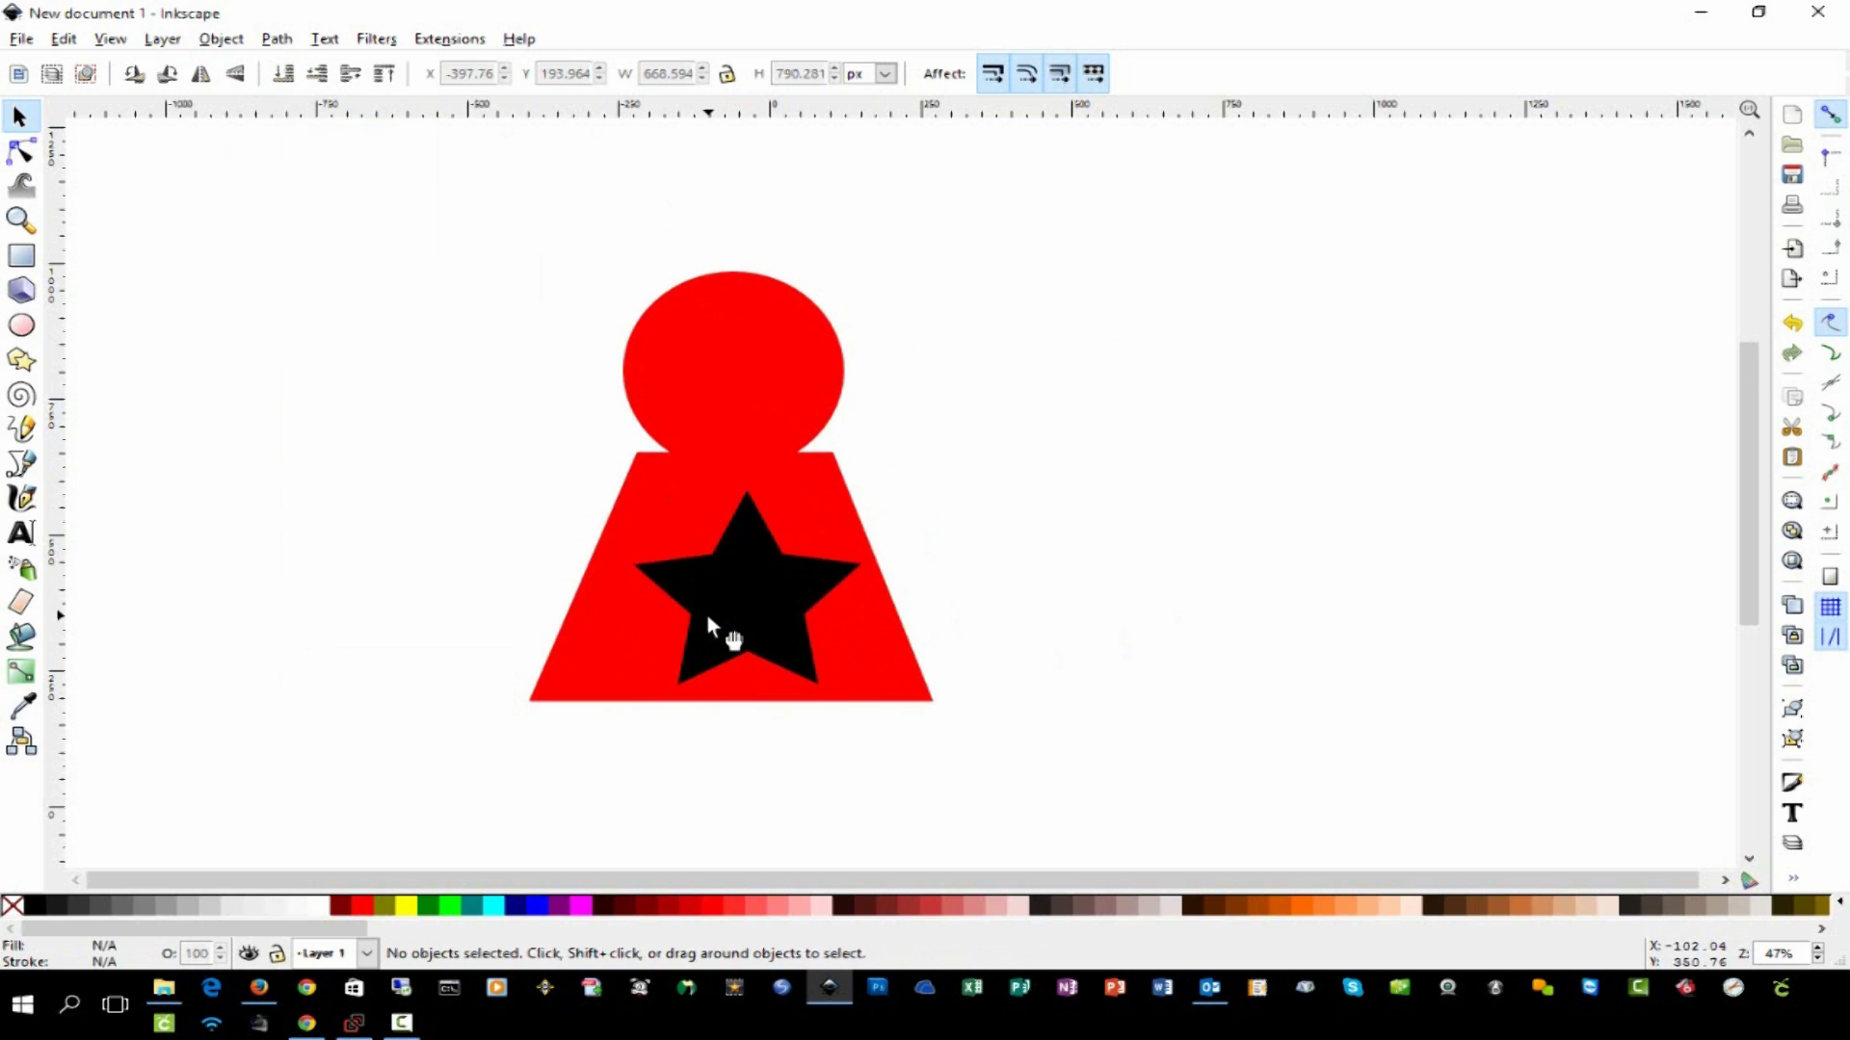
pyautogui.moveTo(720, 618); pyautogui.dragTo(702, 609)
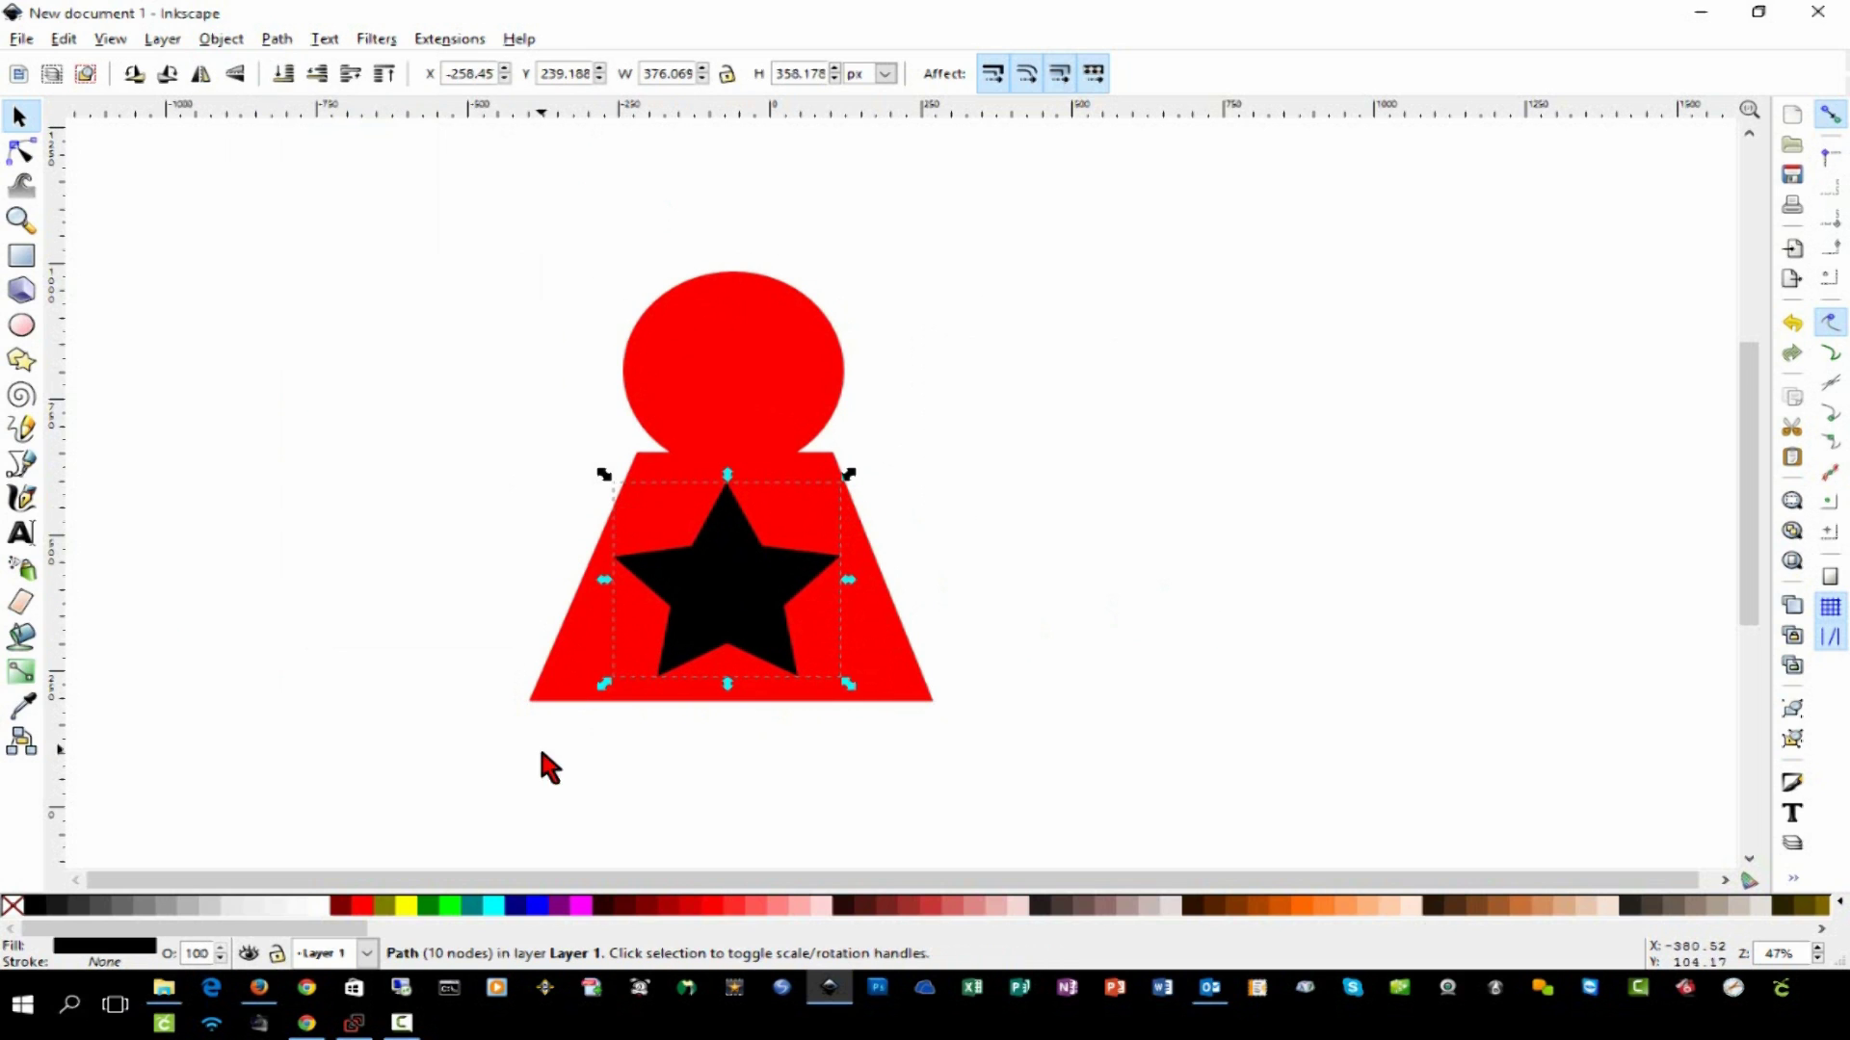
# - Select the red body and star together, apply Path > Difference, and move the cut-out pawn left
pyautogui.click(391, 737)
pyautogui.moveTo(443, 732); pyautogui.dragTo(1015, 218)
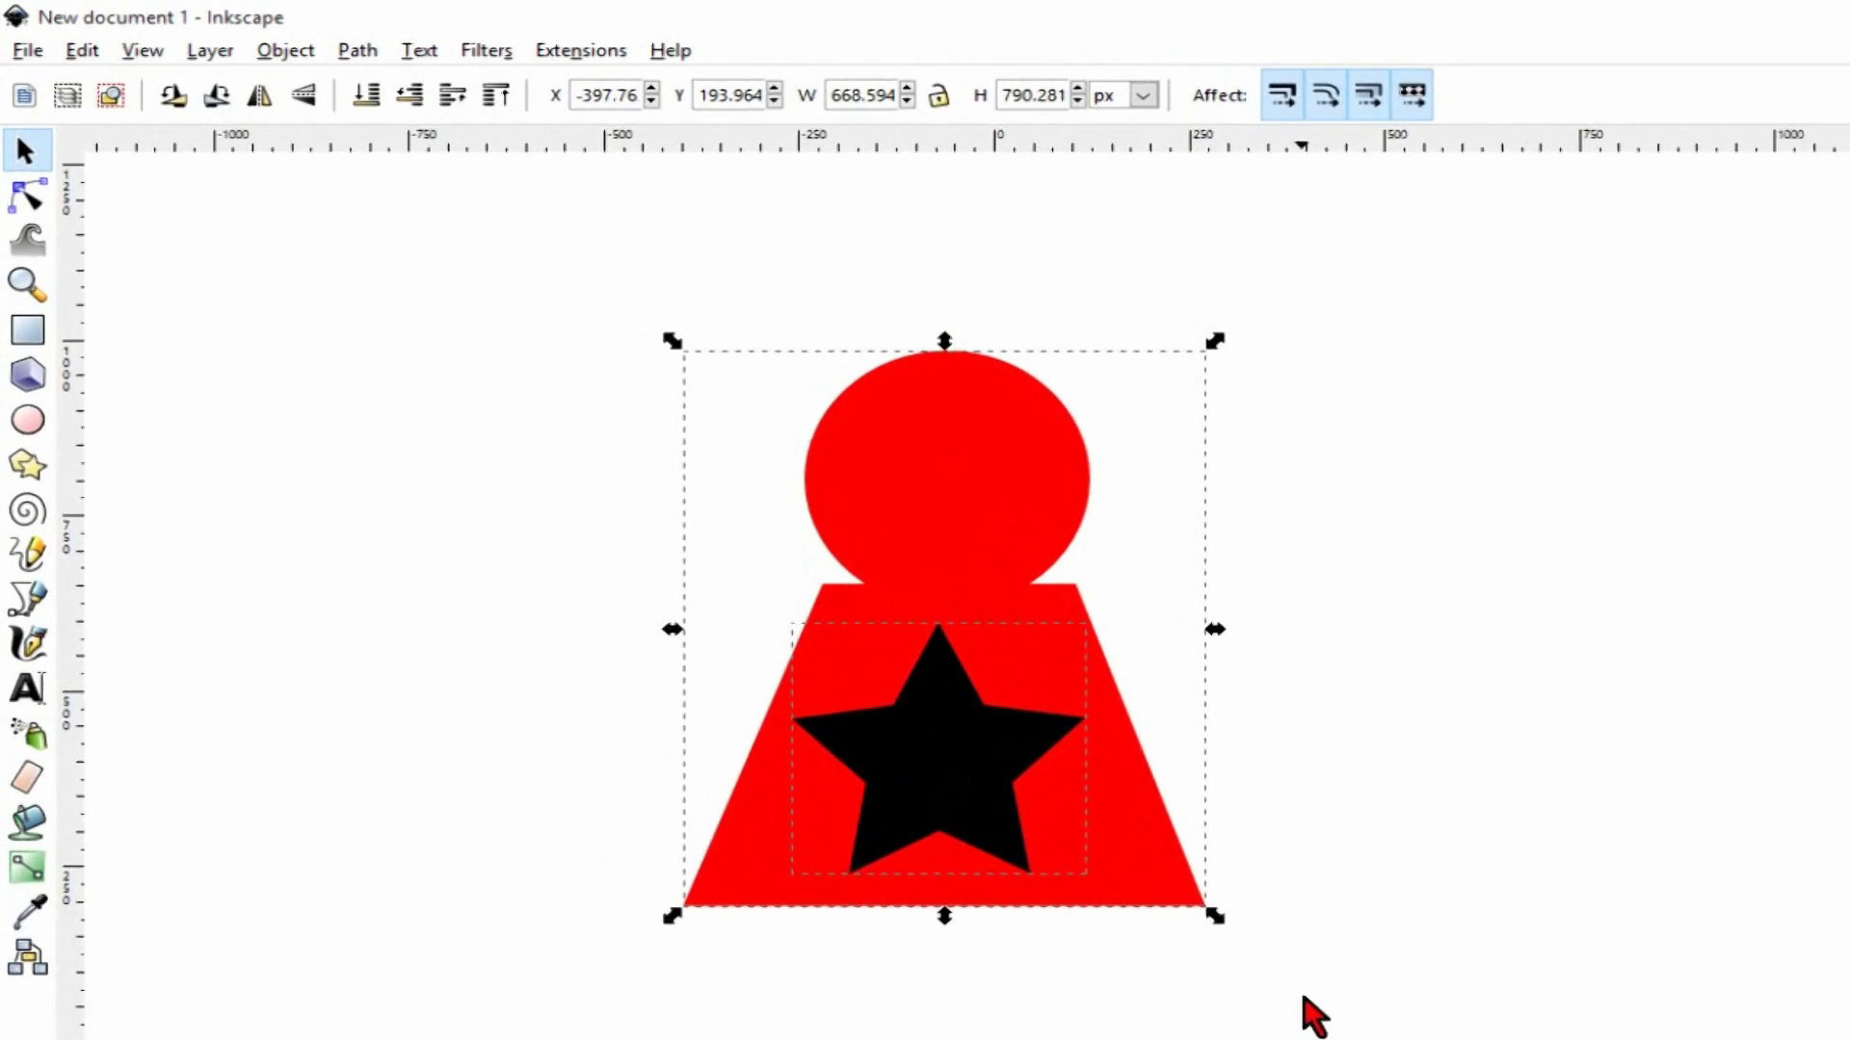
pyautogui.click(343, 52)
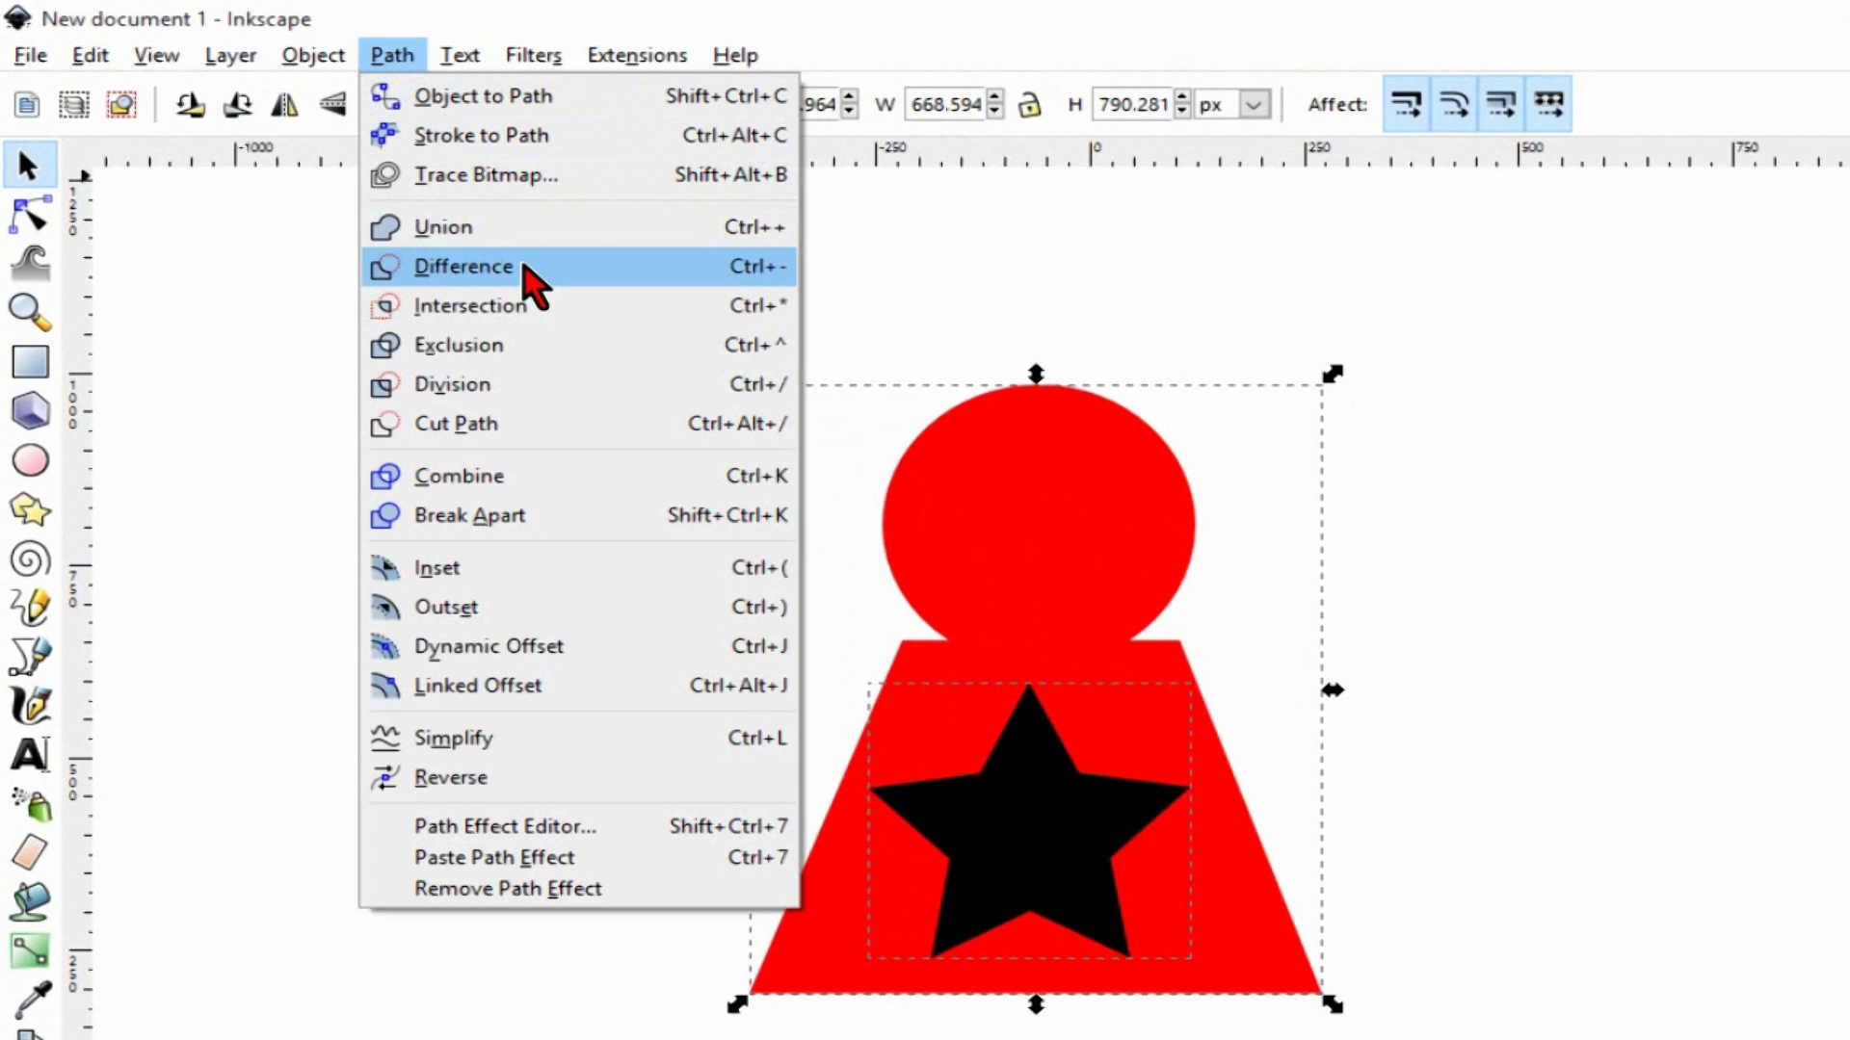
pyautogui.click(641, 268)
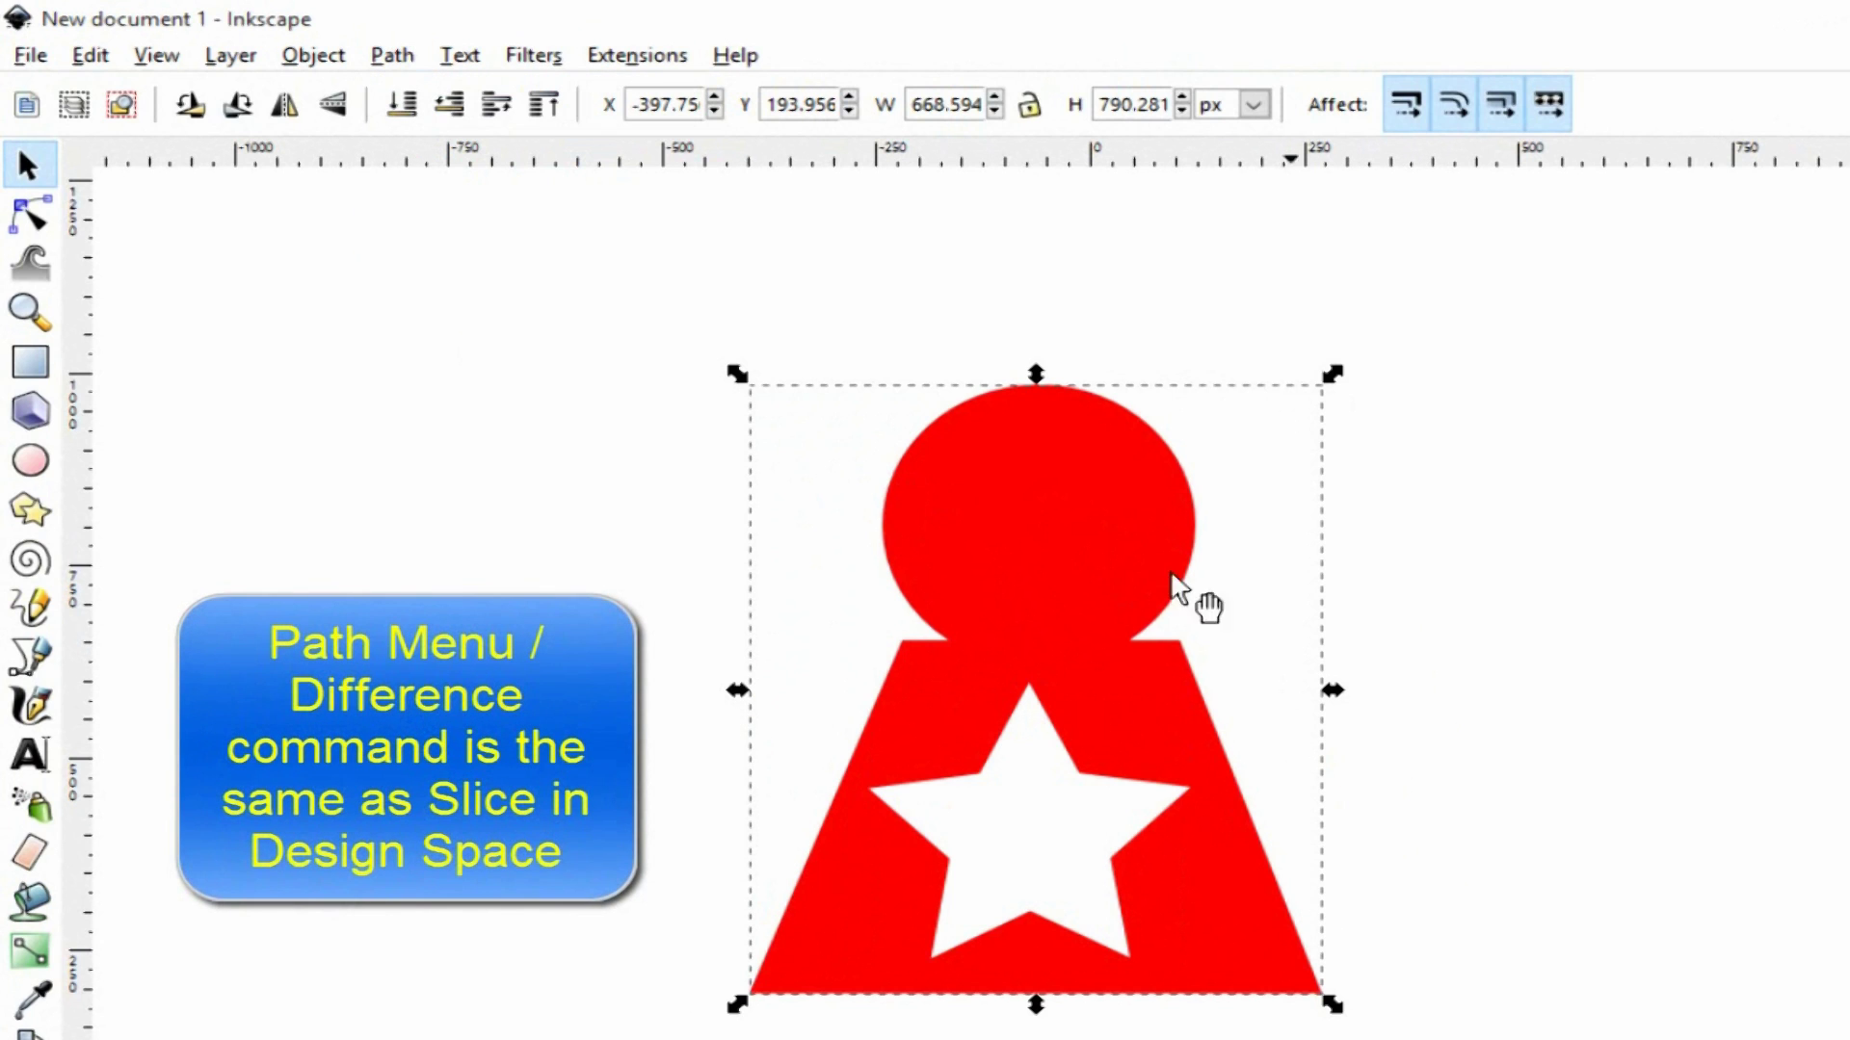
pyautogui.moveTo(1075, 545); pyautogui.dragTo(982, 545)
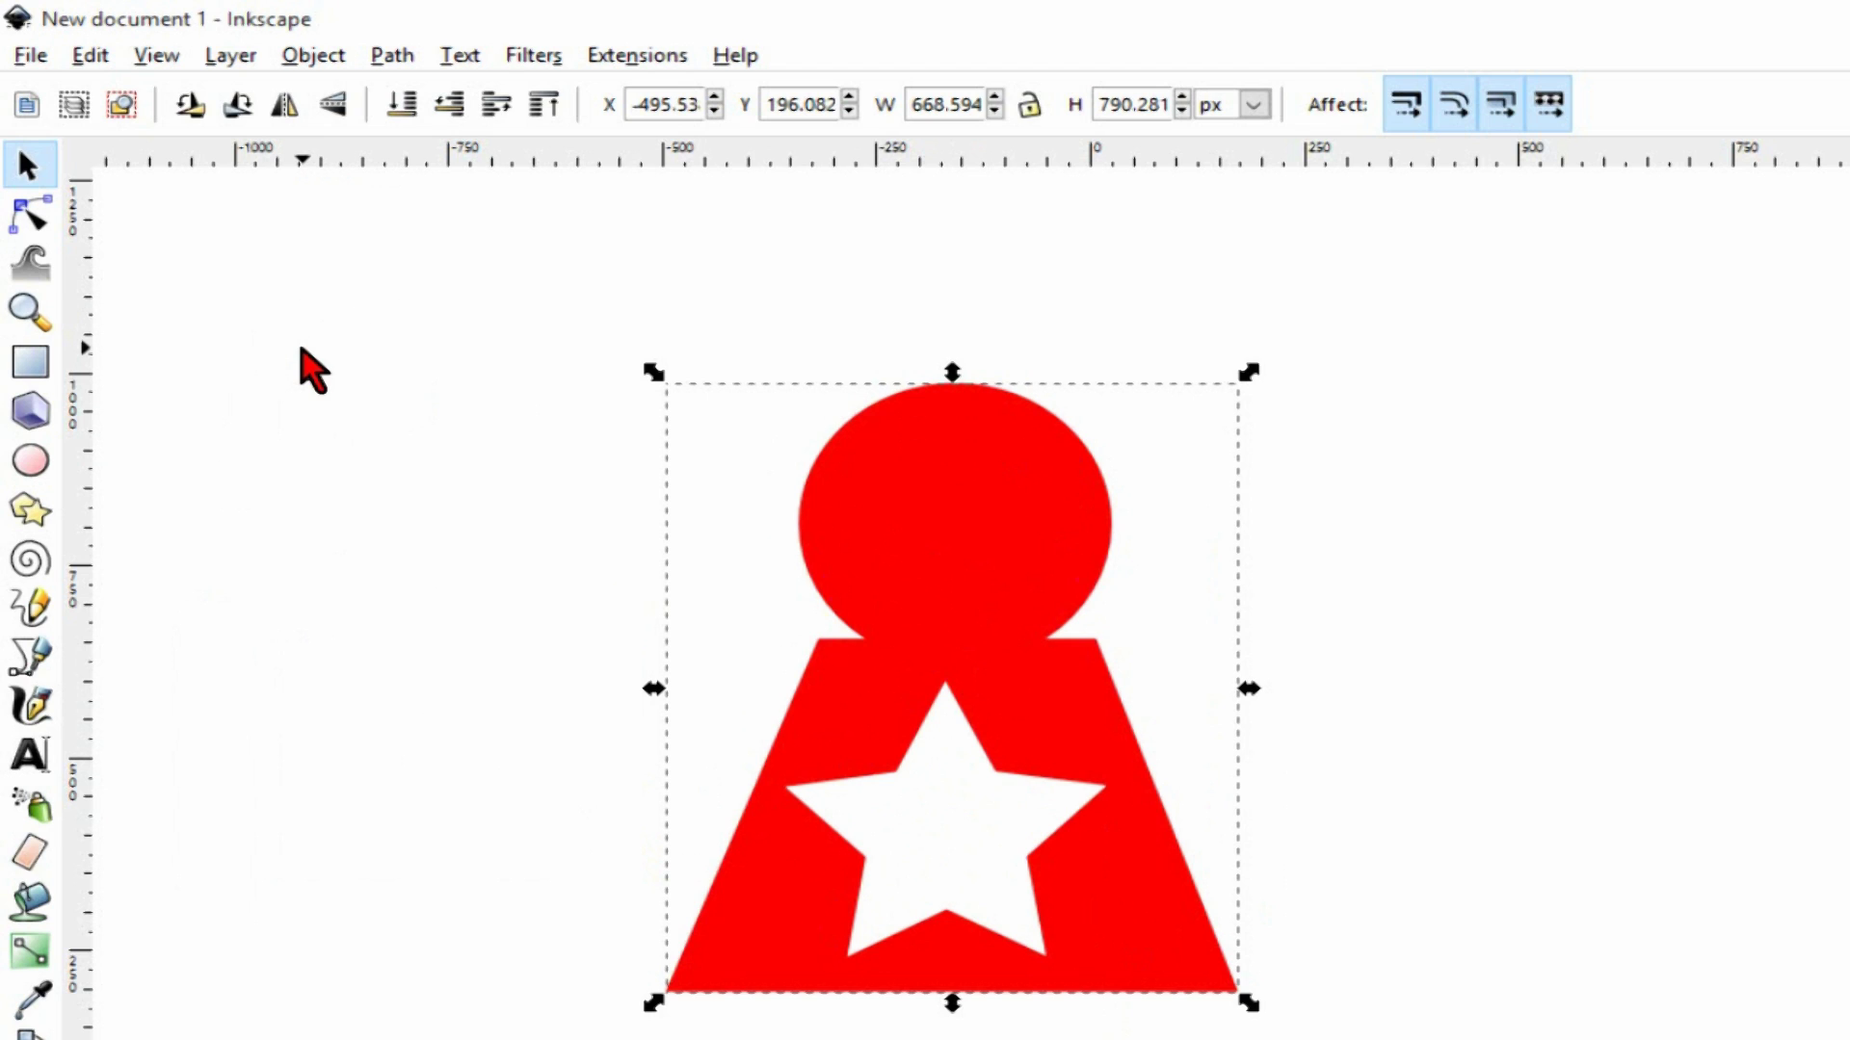
pyautogui.click(159, 58)
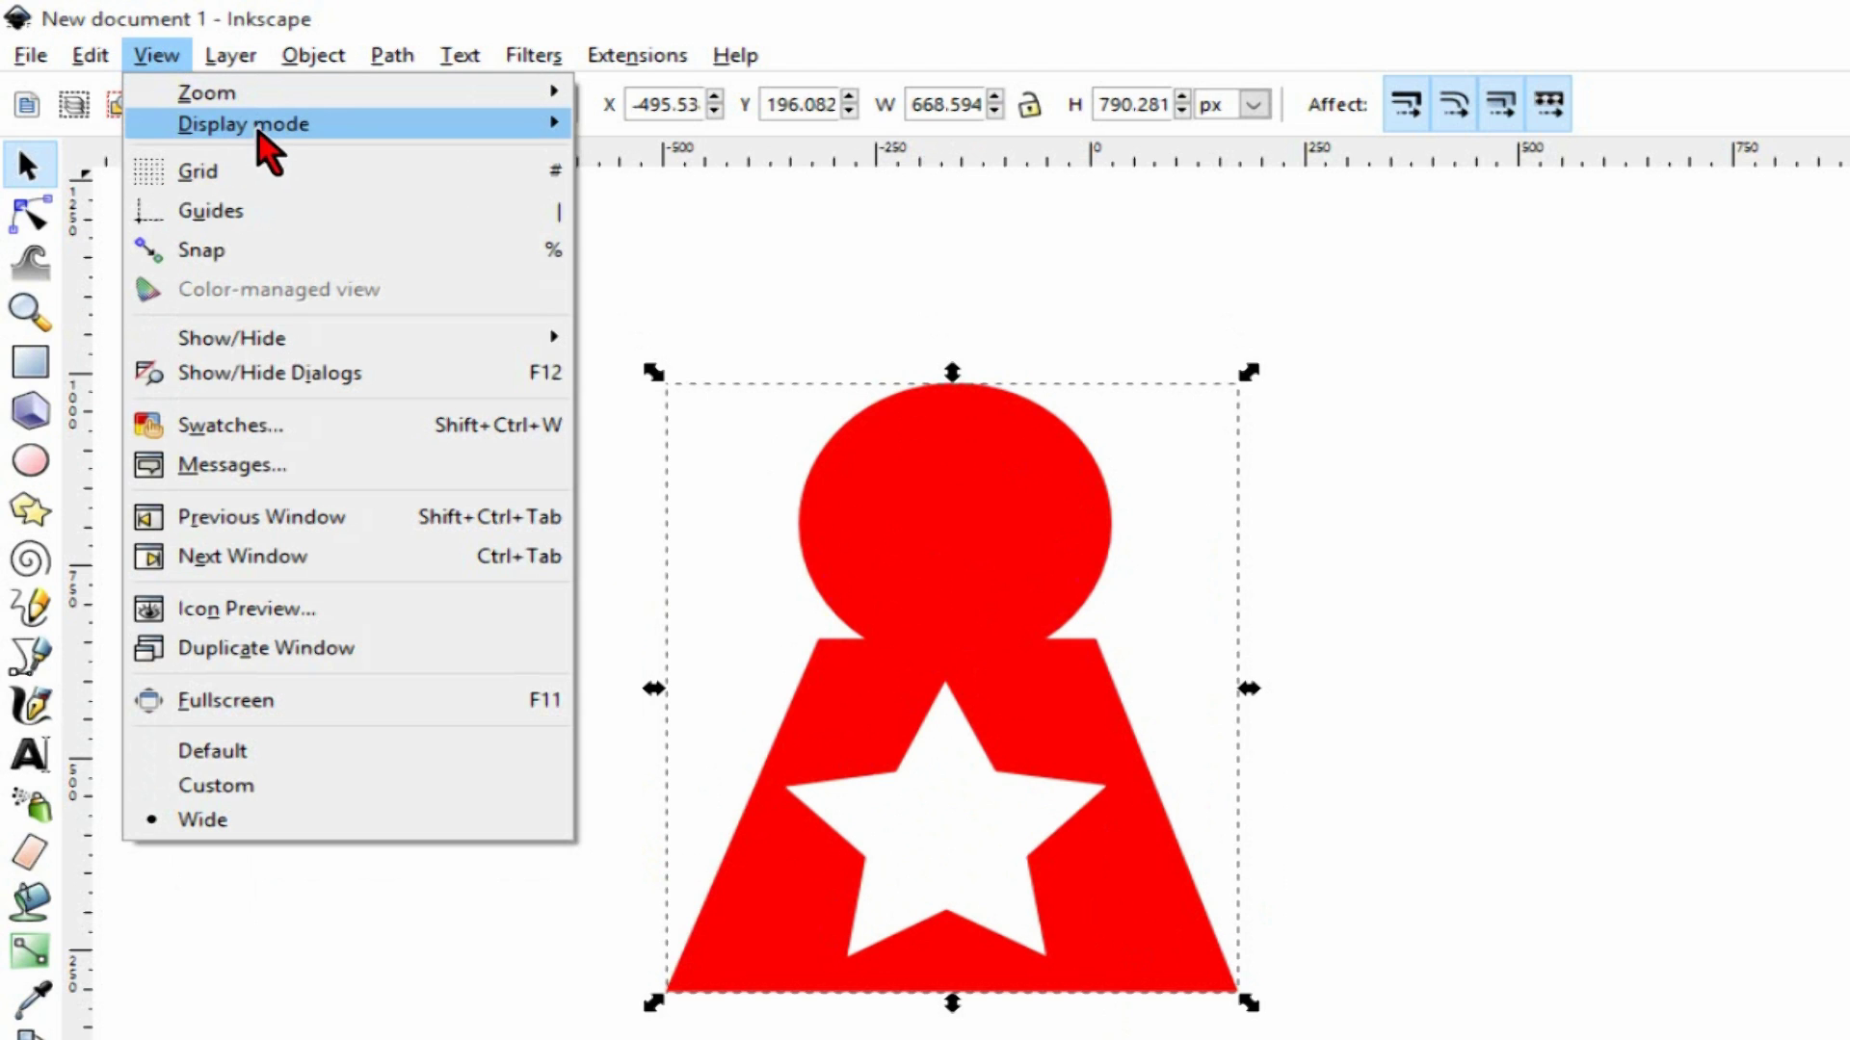
pyautogui.moveTo(258, 132)
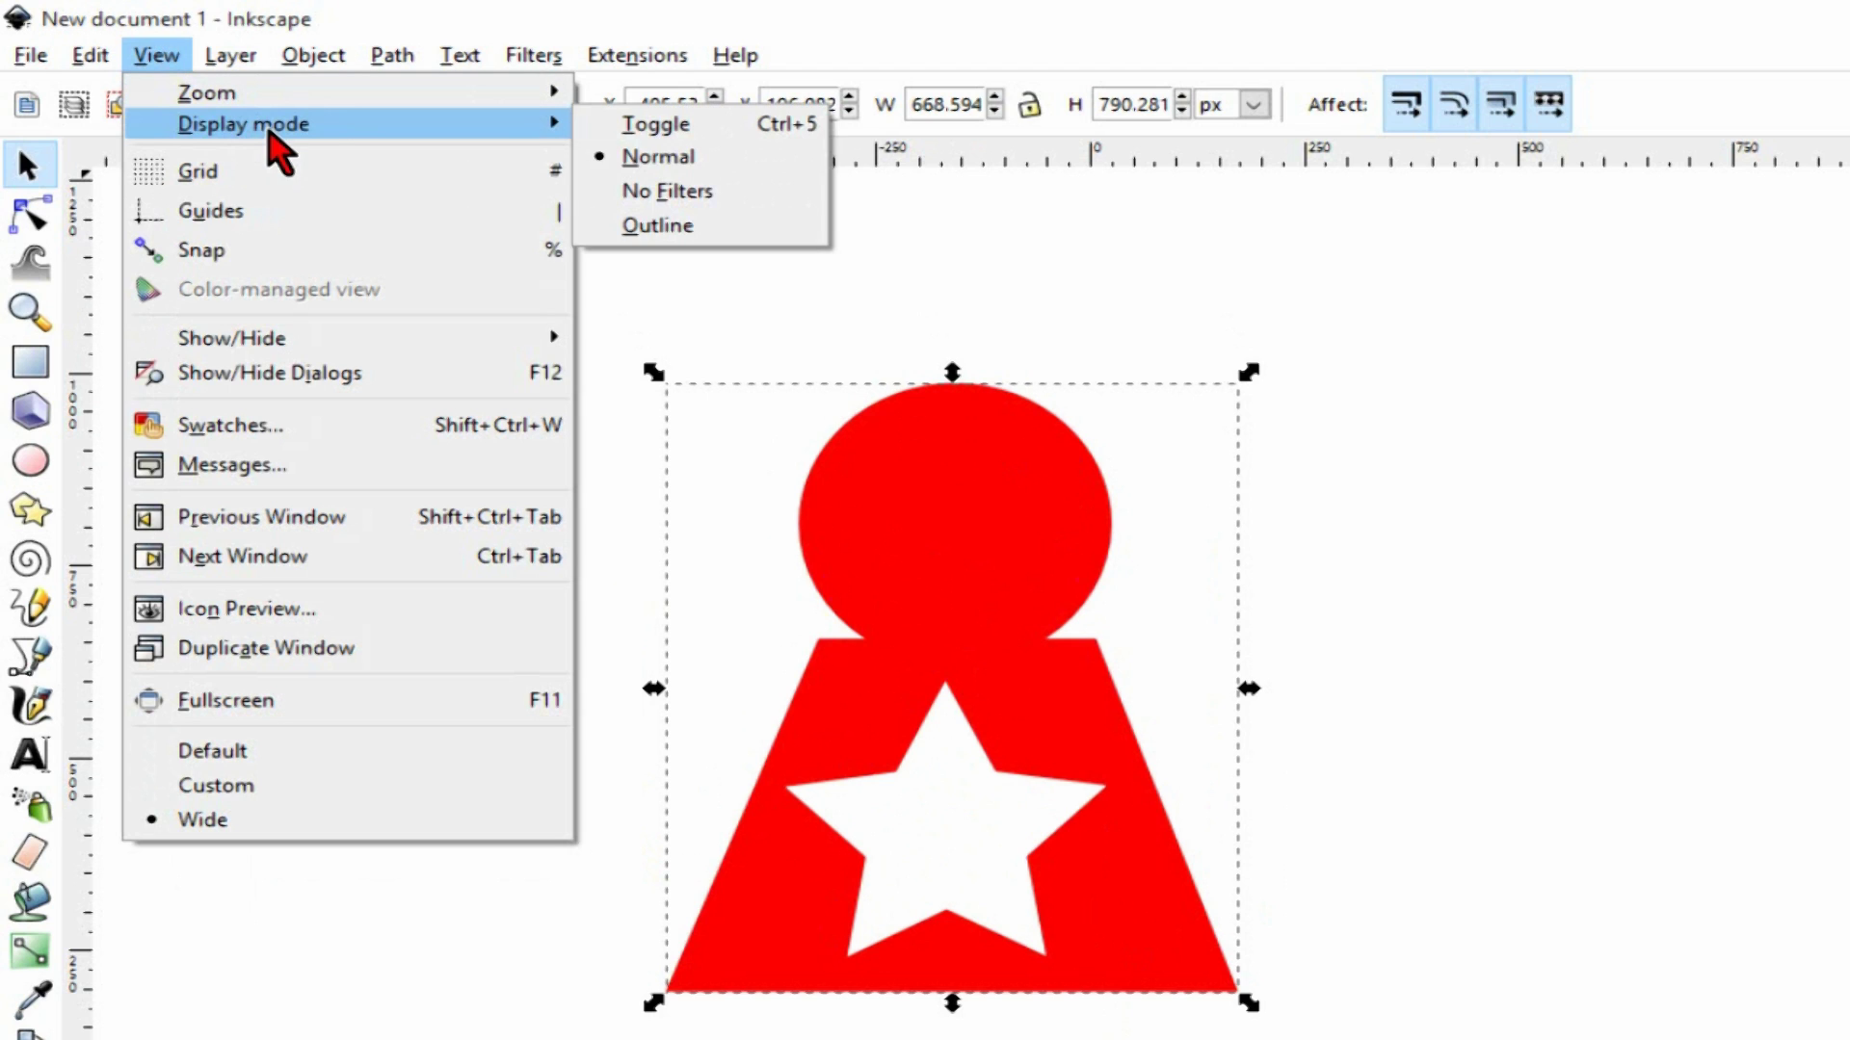
pyautogui.click(717, 233)
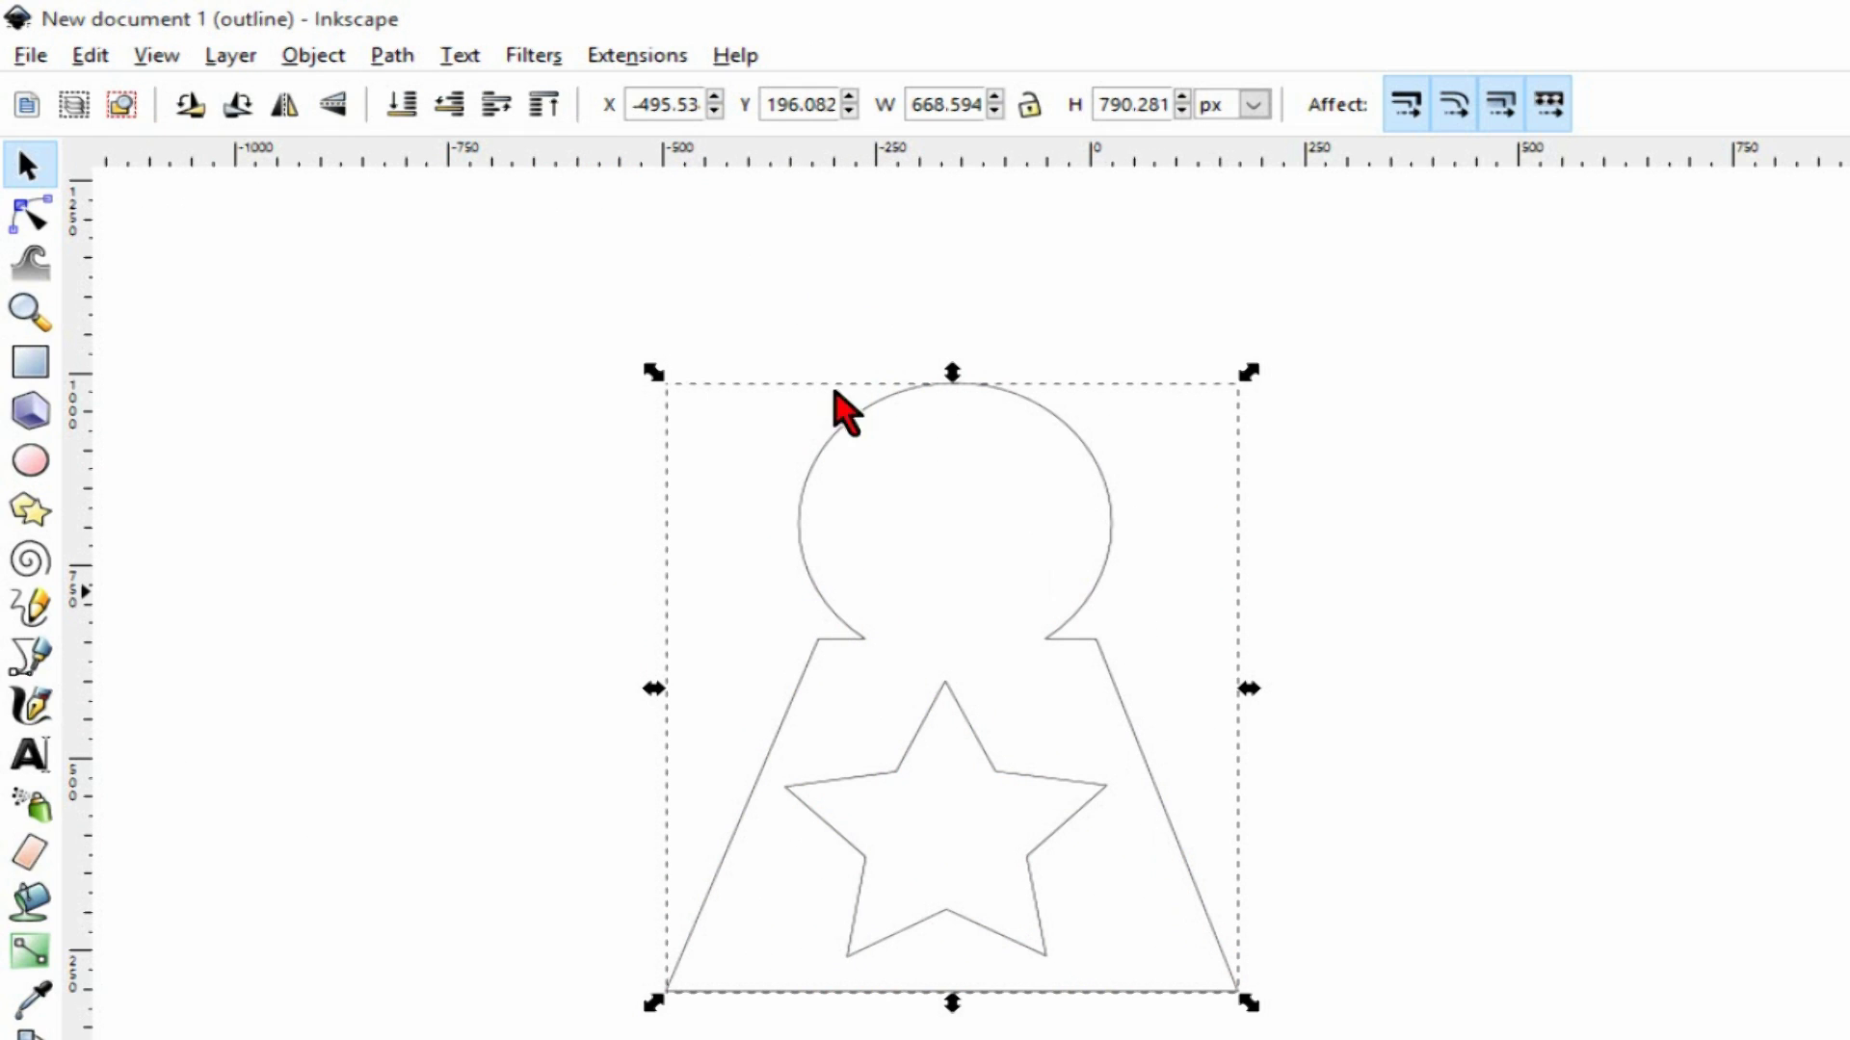
pyautogui.click(157, 56)
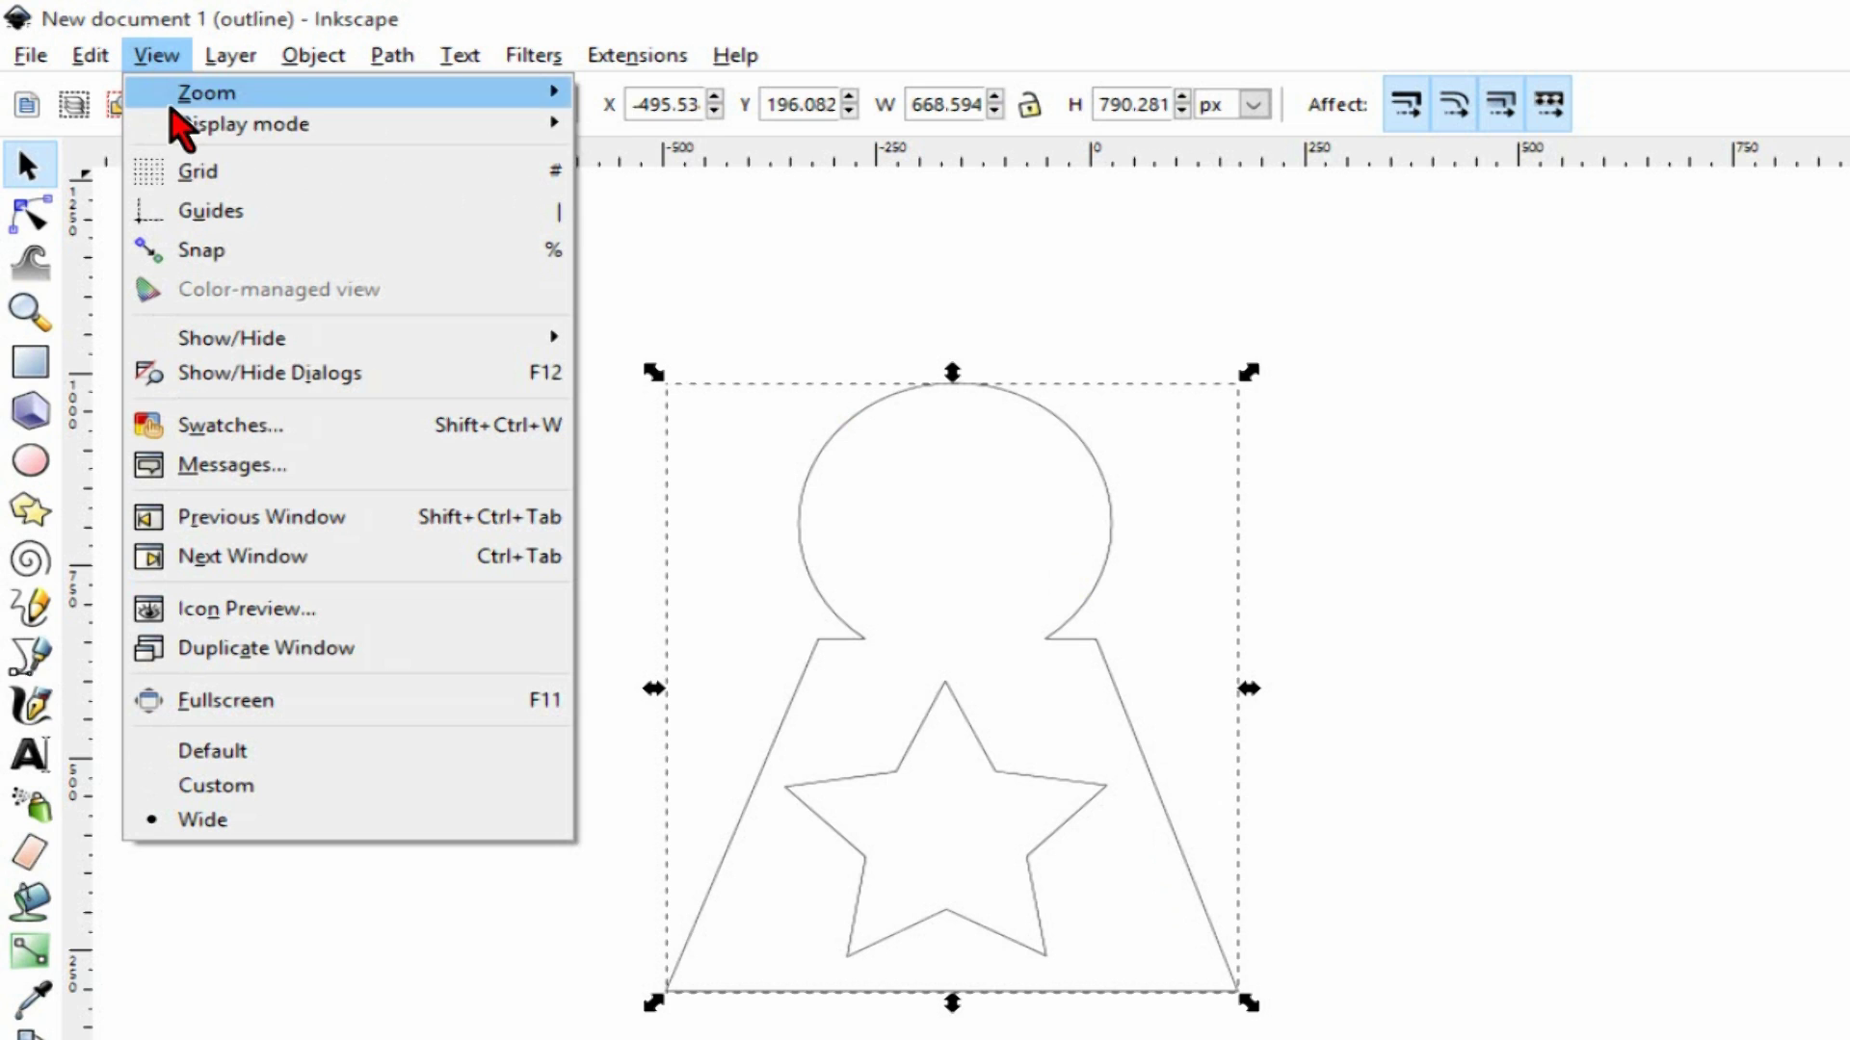
pyautogui.moveTo(181, 129)
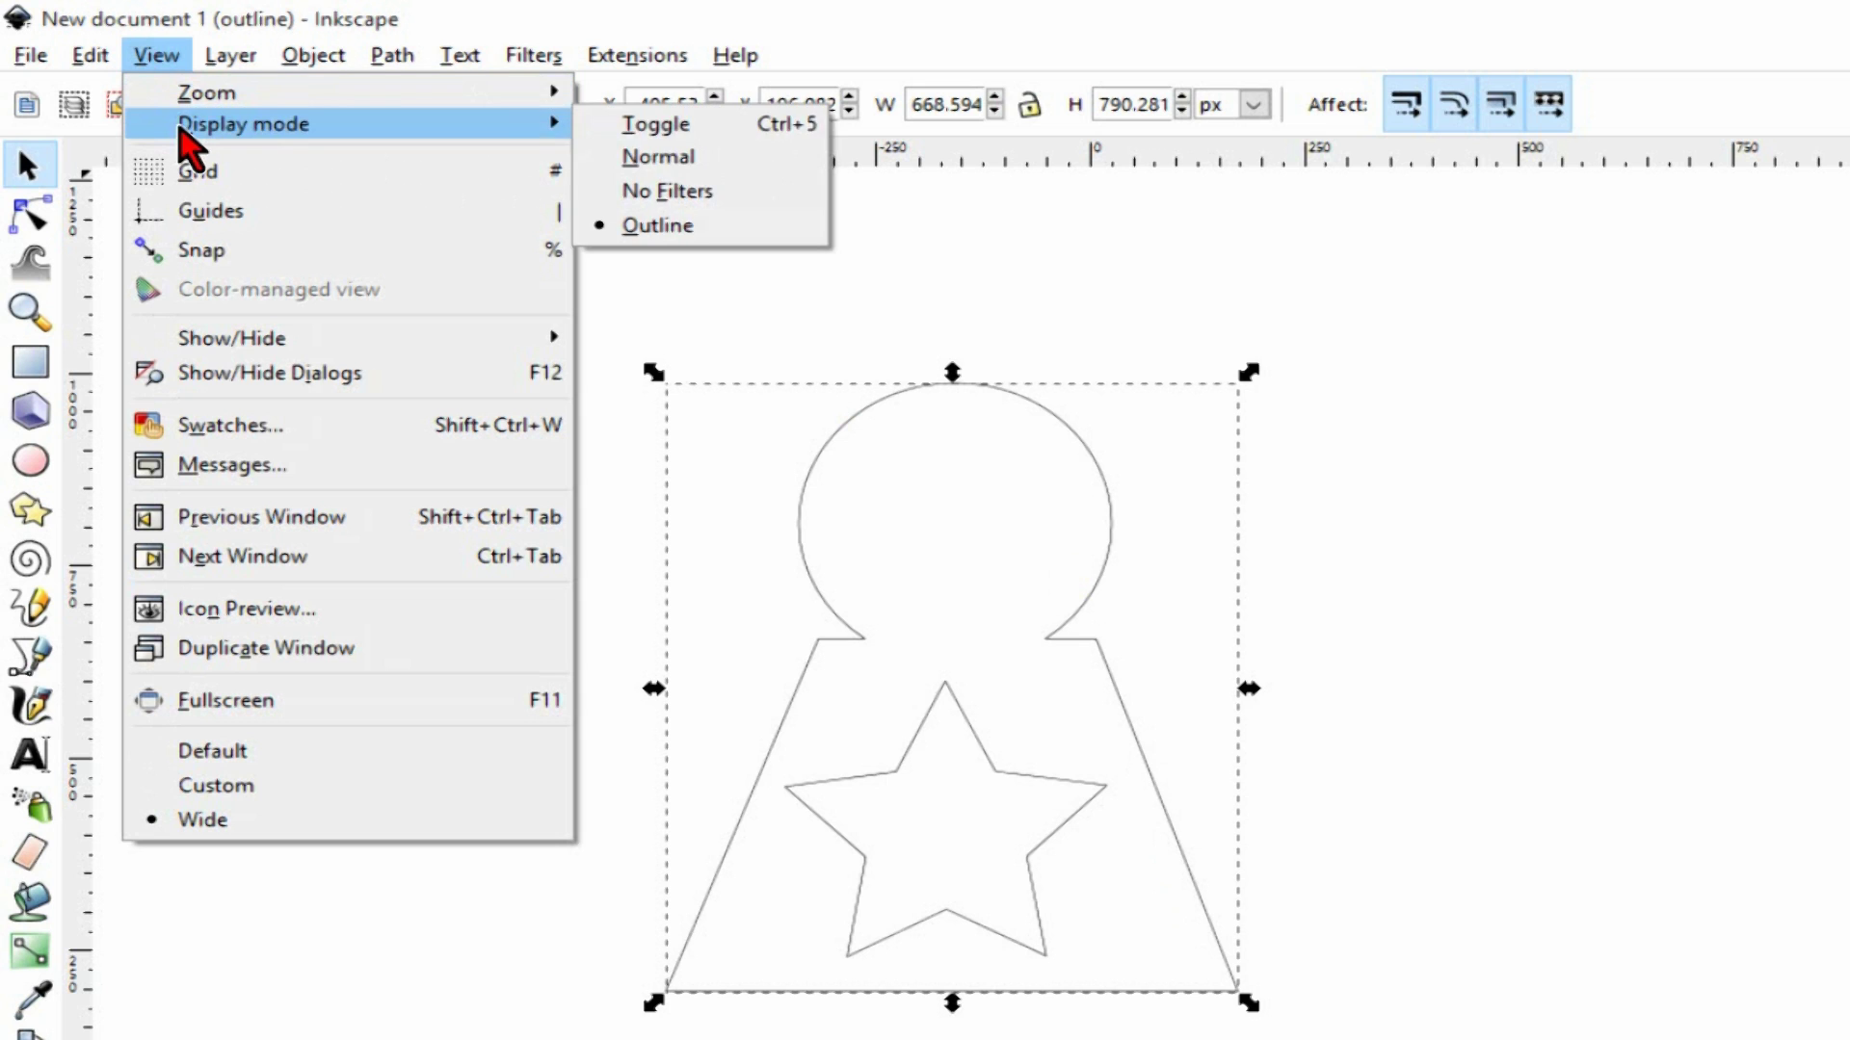
pyautogui.click(686, 165)
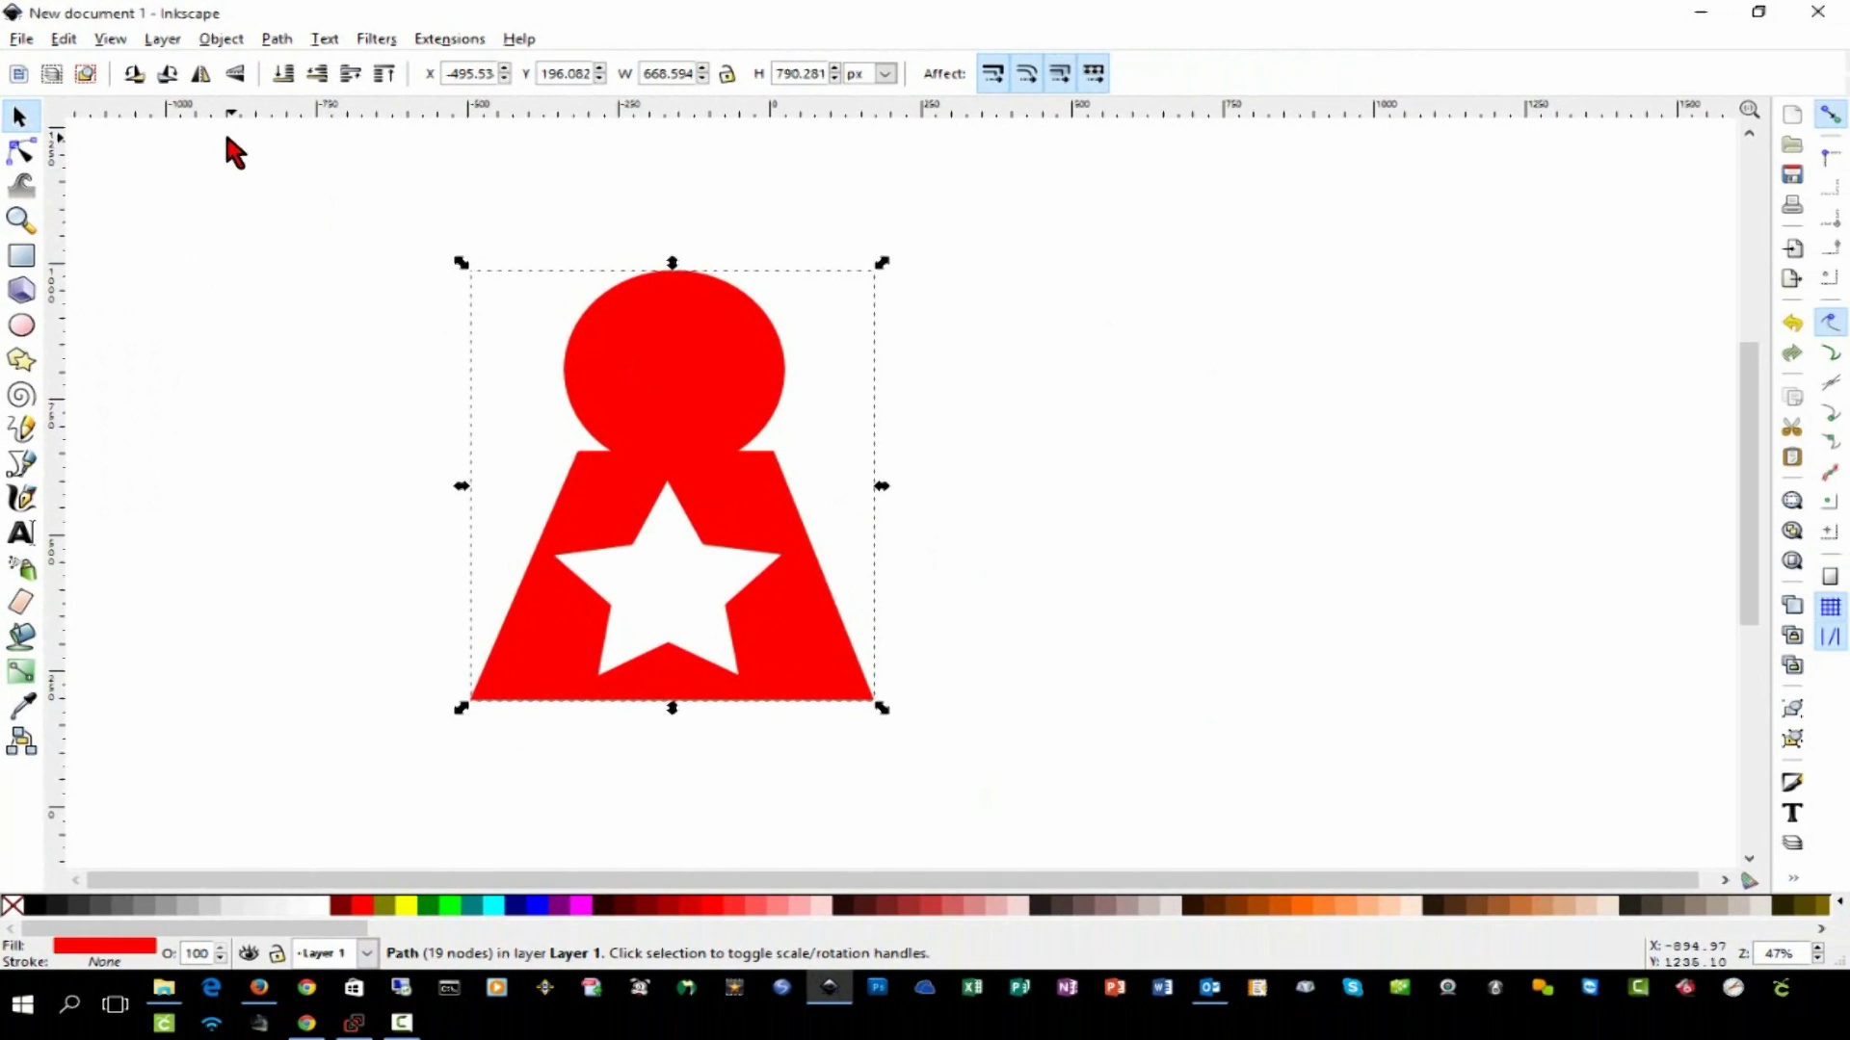
# - Save the pawn as Plain SVG named 'challenge1', then switch to Cricut Design Space
pyautogui.click(20, 41)
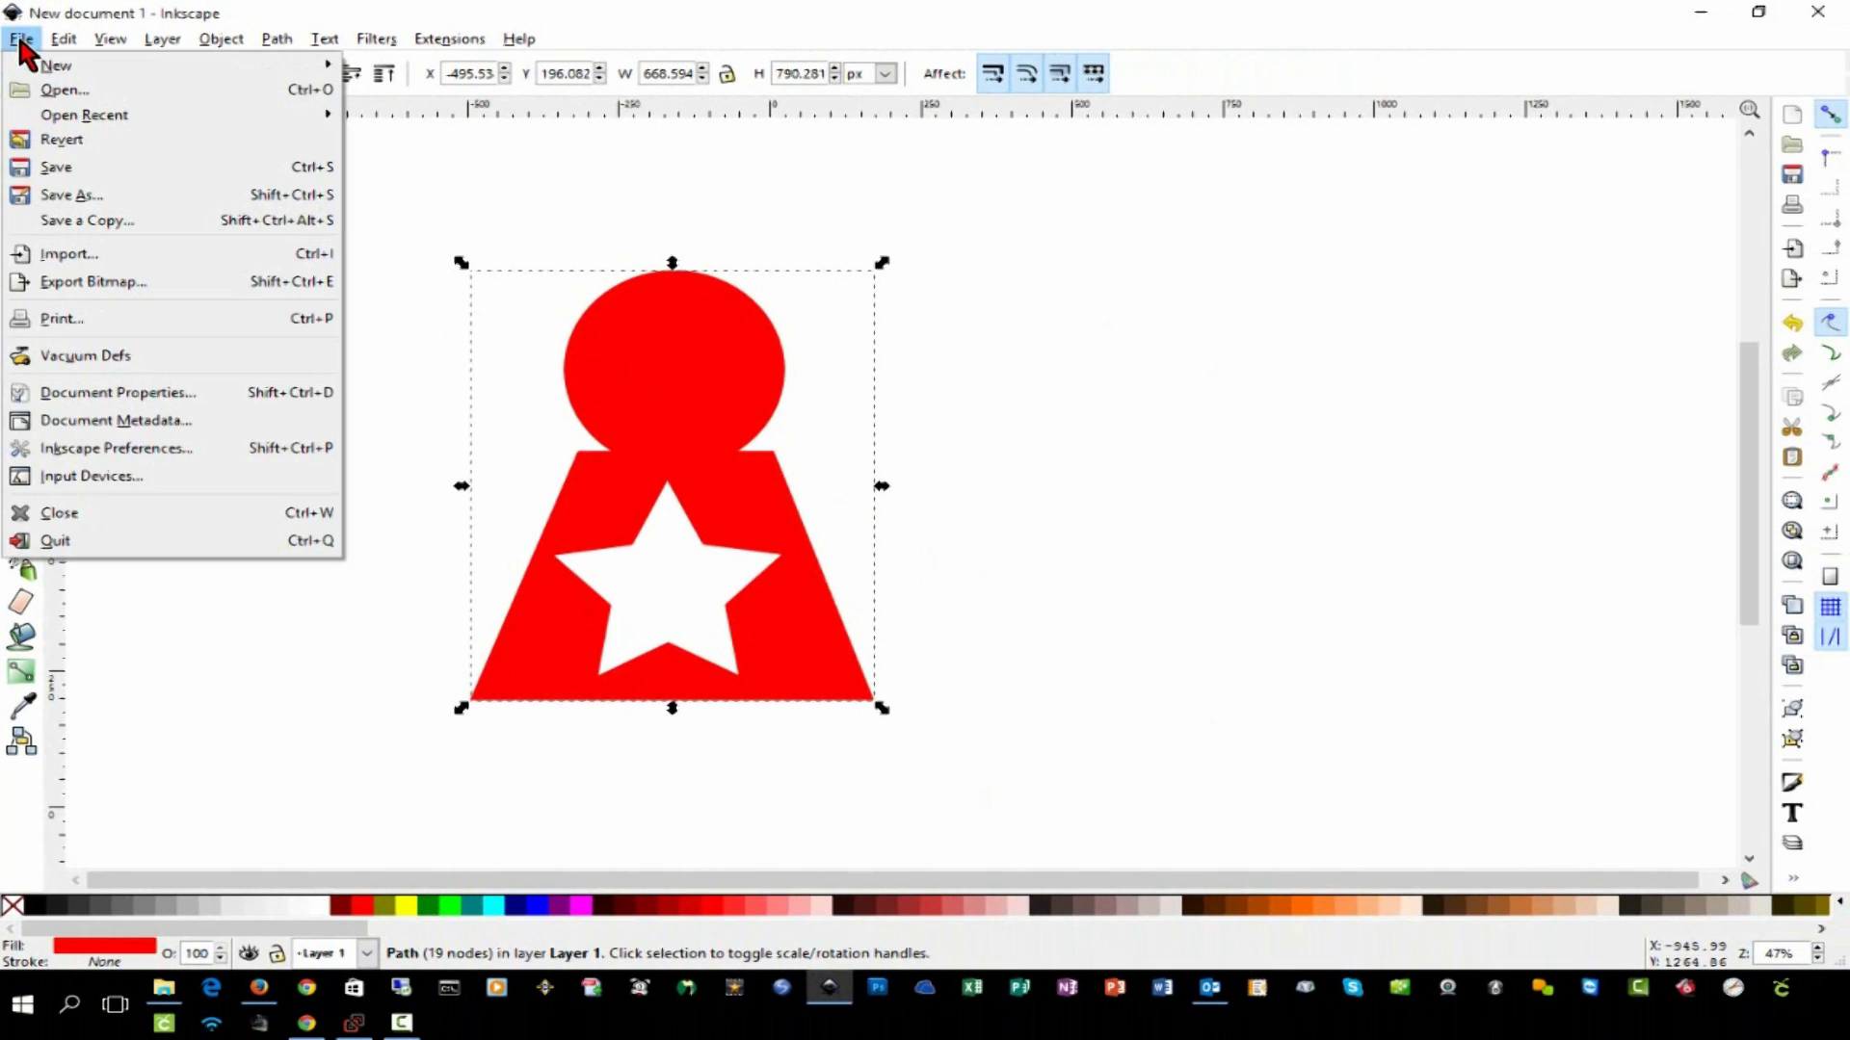
pyautogui.click(99, 191)
pyautogui.write('chaell')
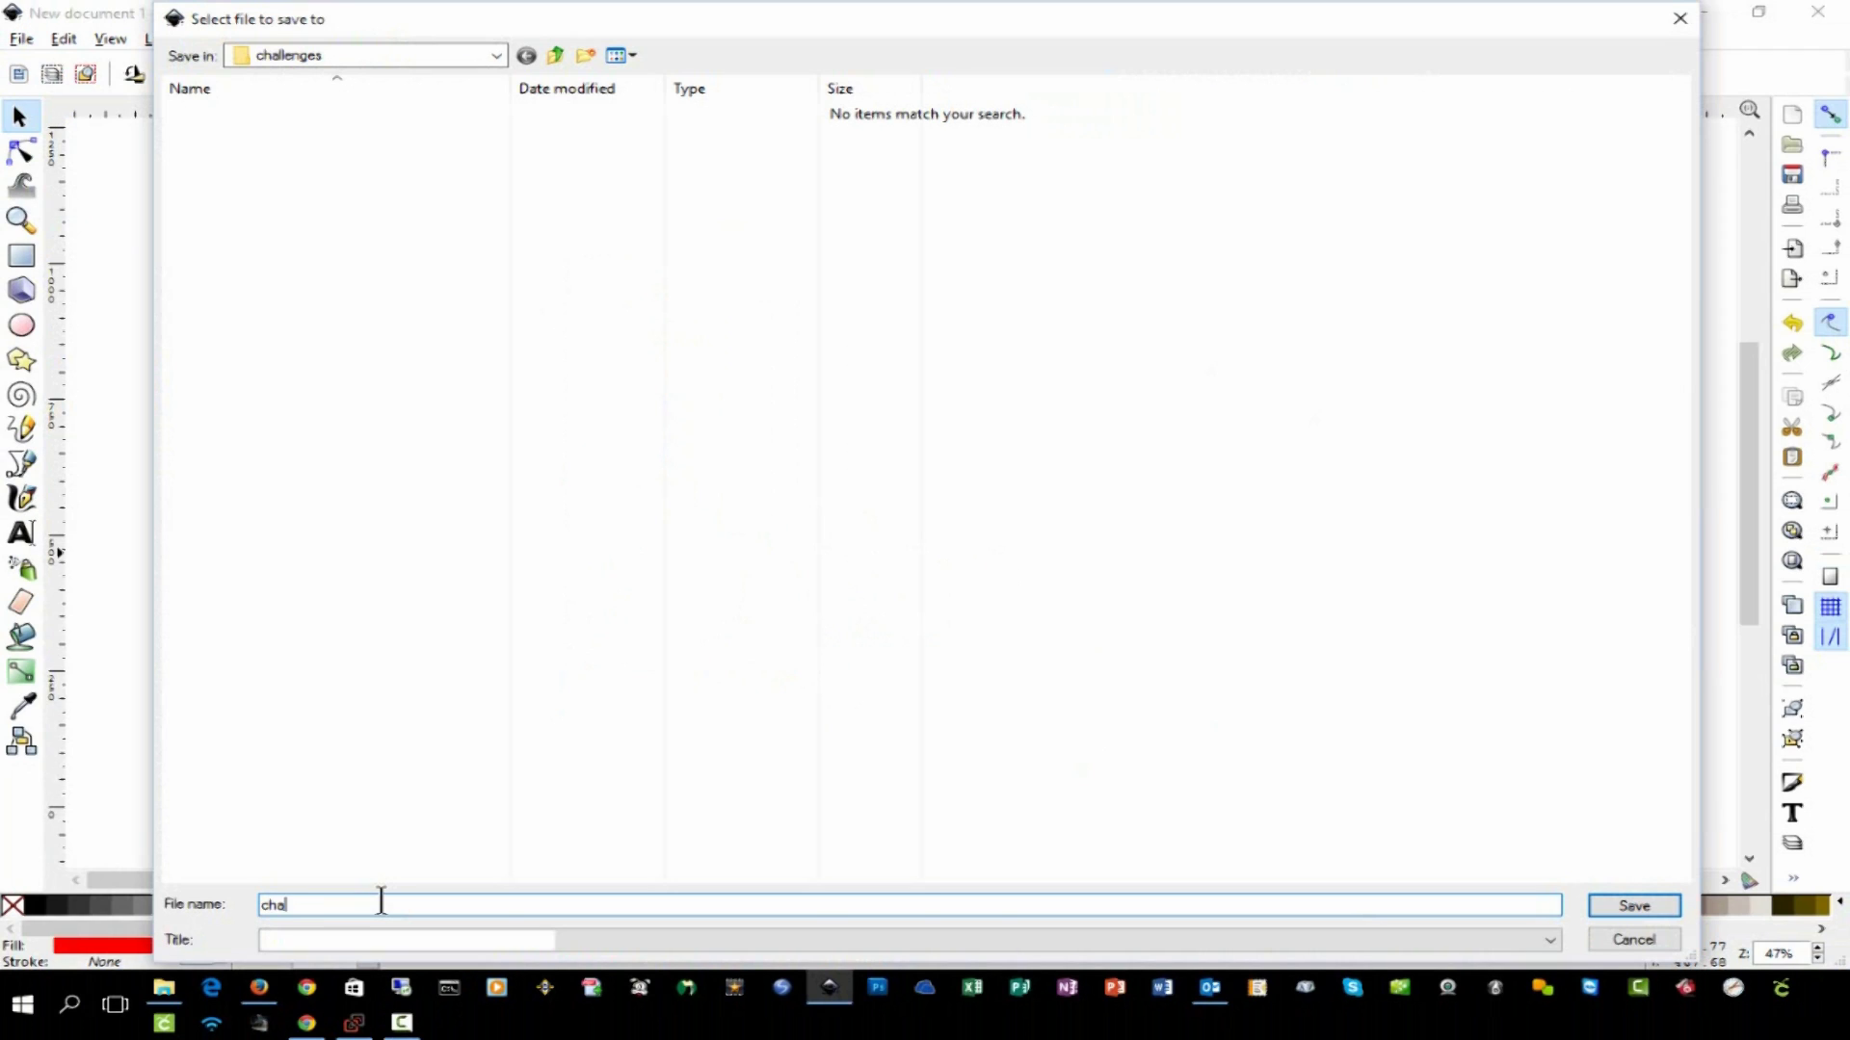
pyautogui.press('BackSpace')
pyautogui.press('BackSpace')
pyautogui.write('llenge1')
pyautogui.press('Tab')
pyautogui.press('Down')
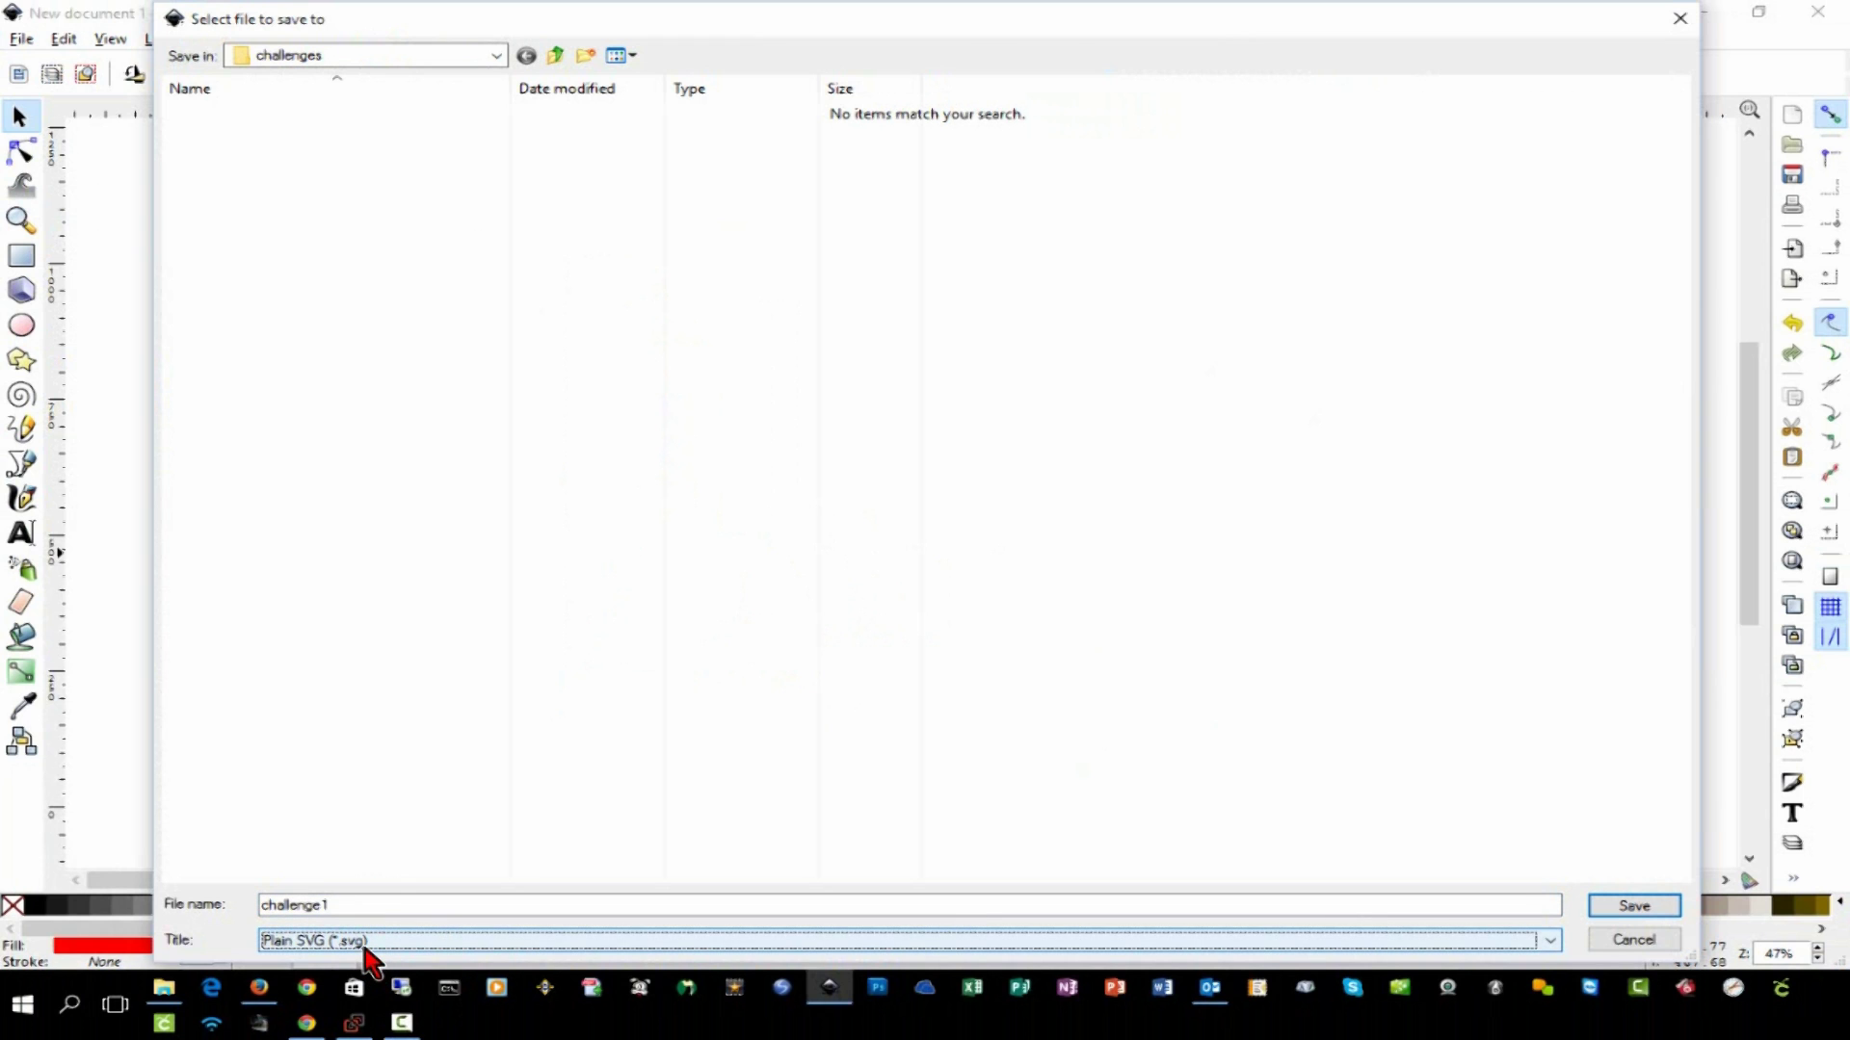
pyautogui.click(1642, 906)
pyautogui.hotkey('alt', 'Tab')
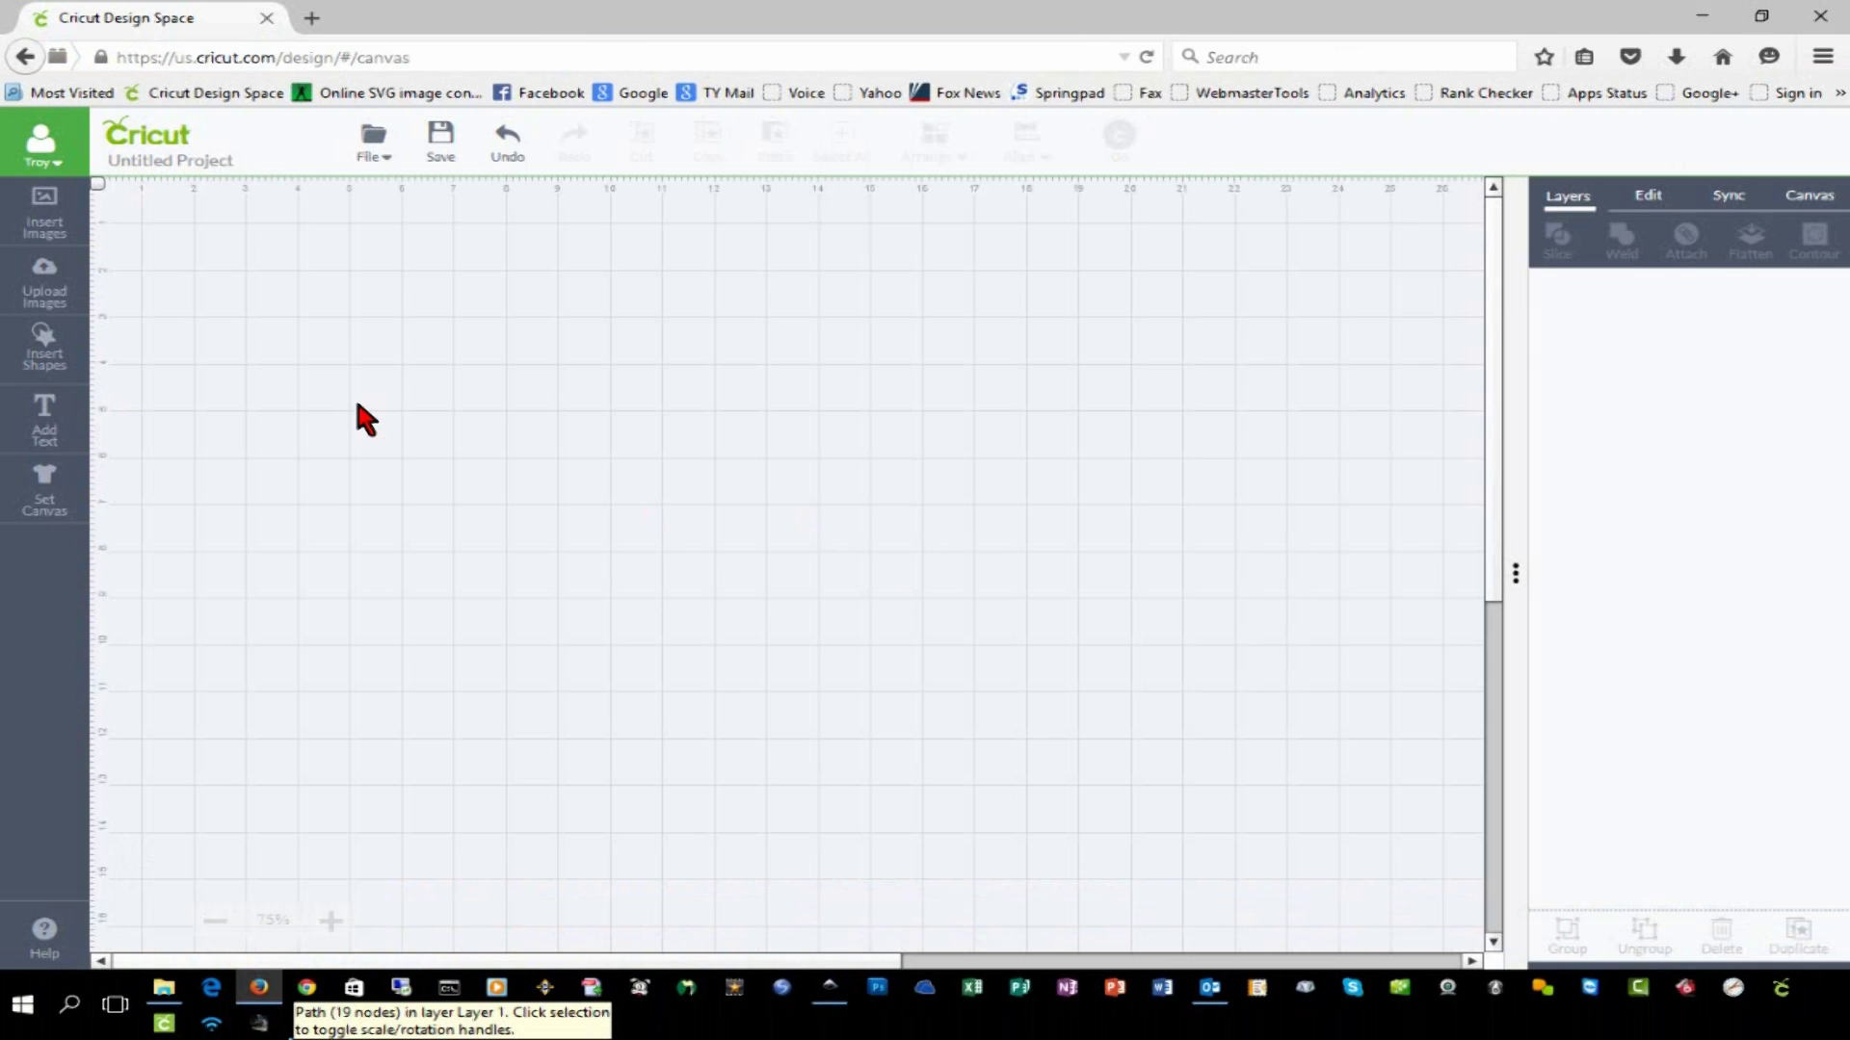
# - Upload challenge1.svg to the image library and insert the pawn image onto the canvas
pyautogui.click(45, 287)
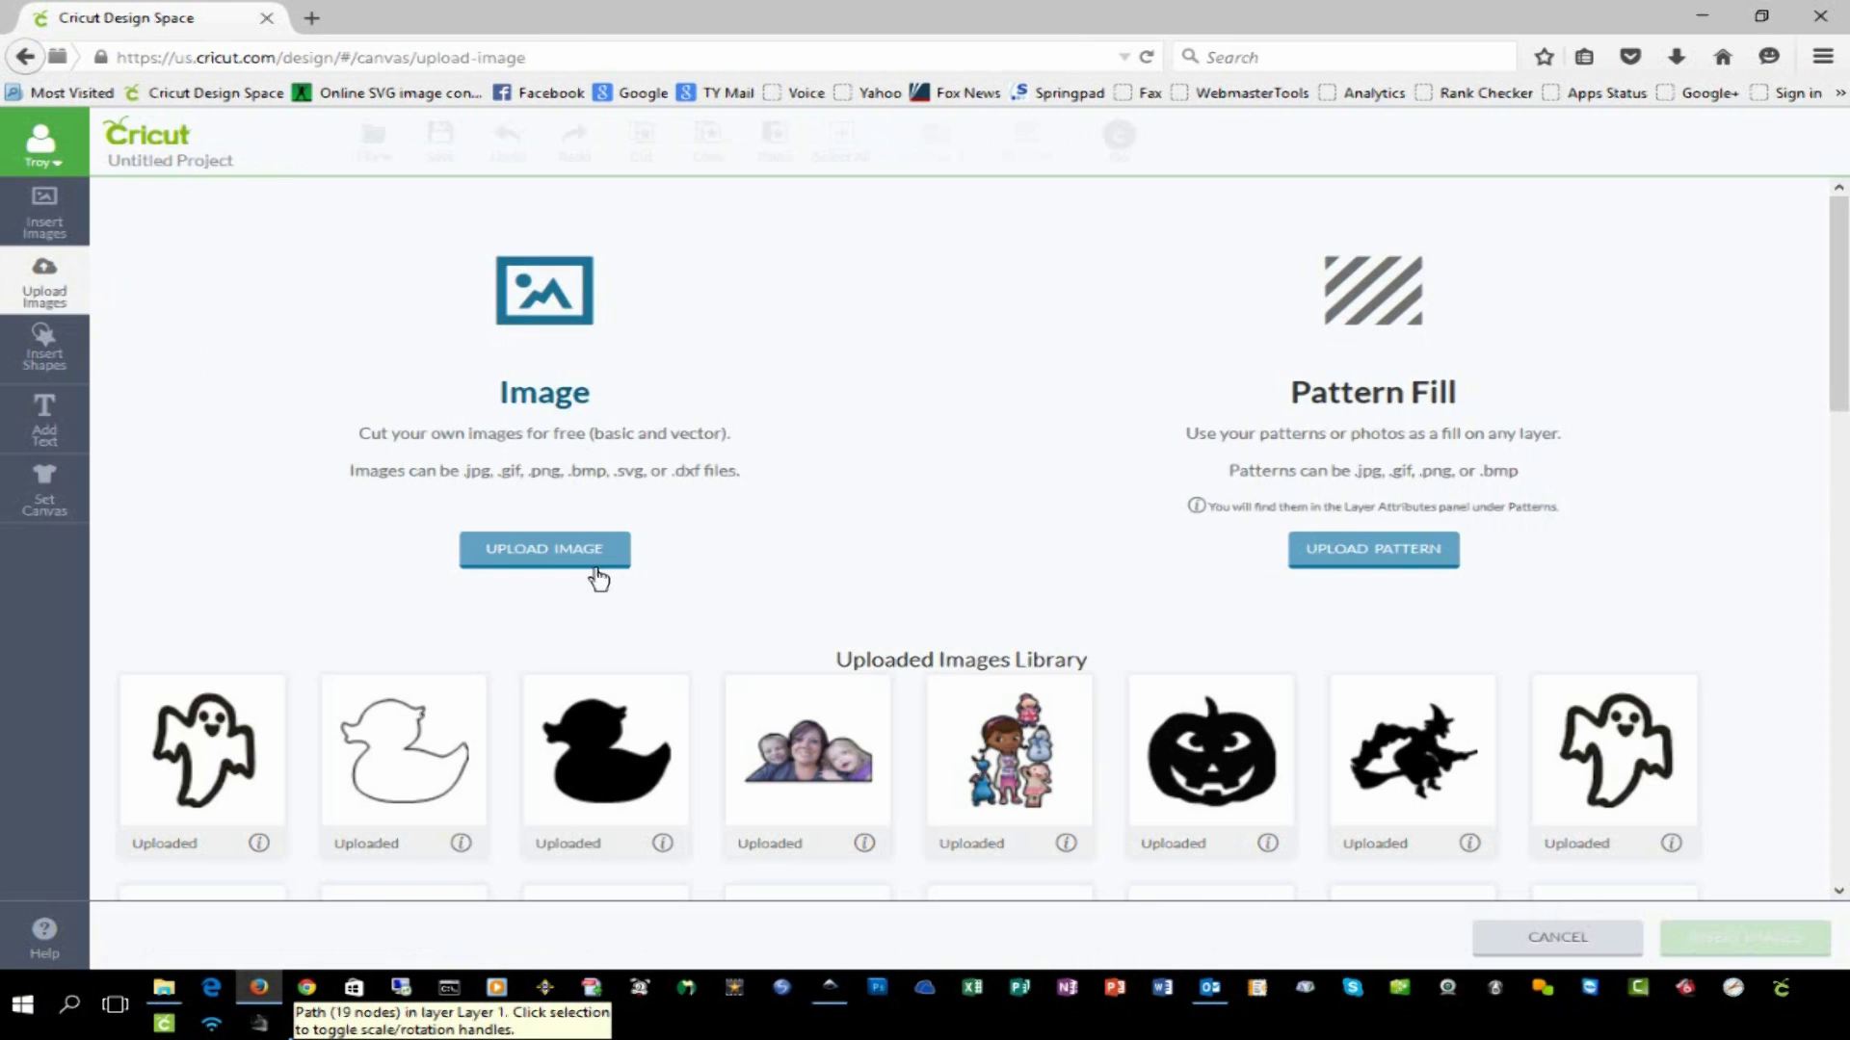
pyautogui.click(550, 560)
pyautogui.click(368, 397)
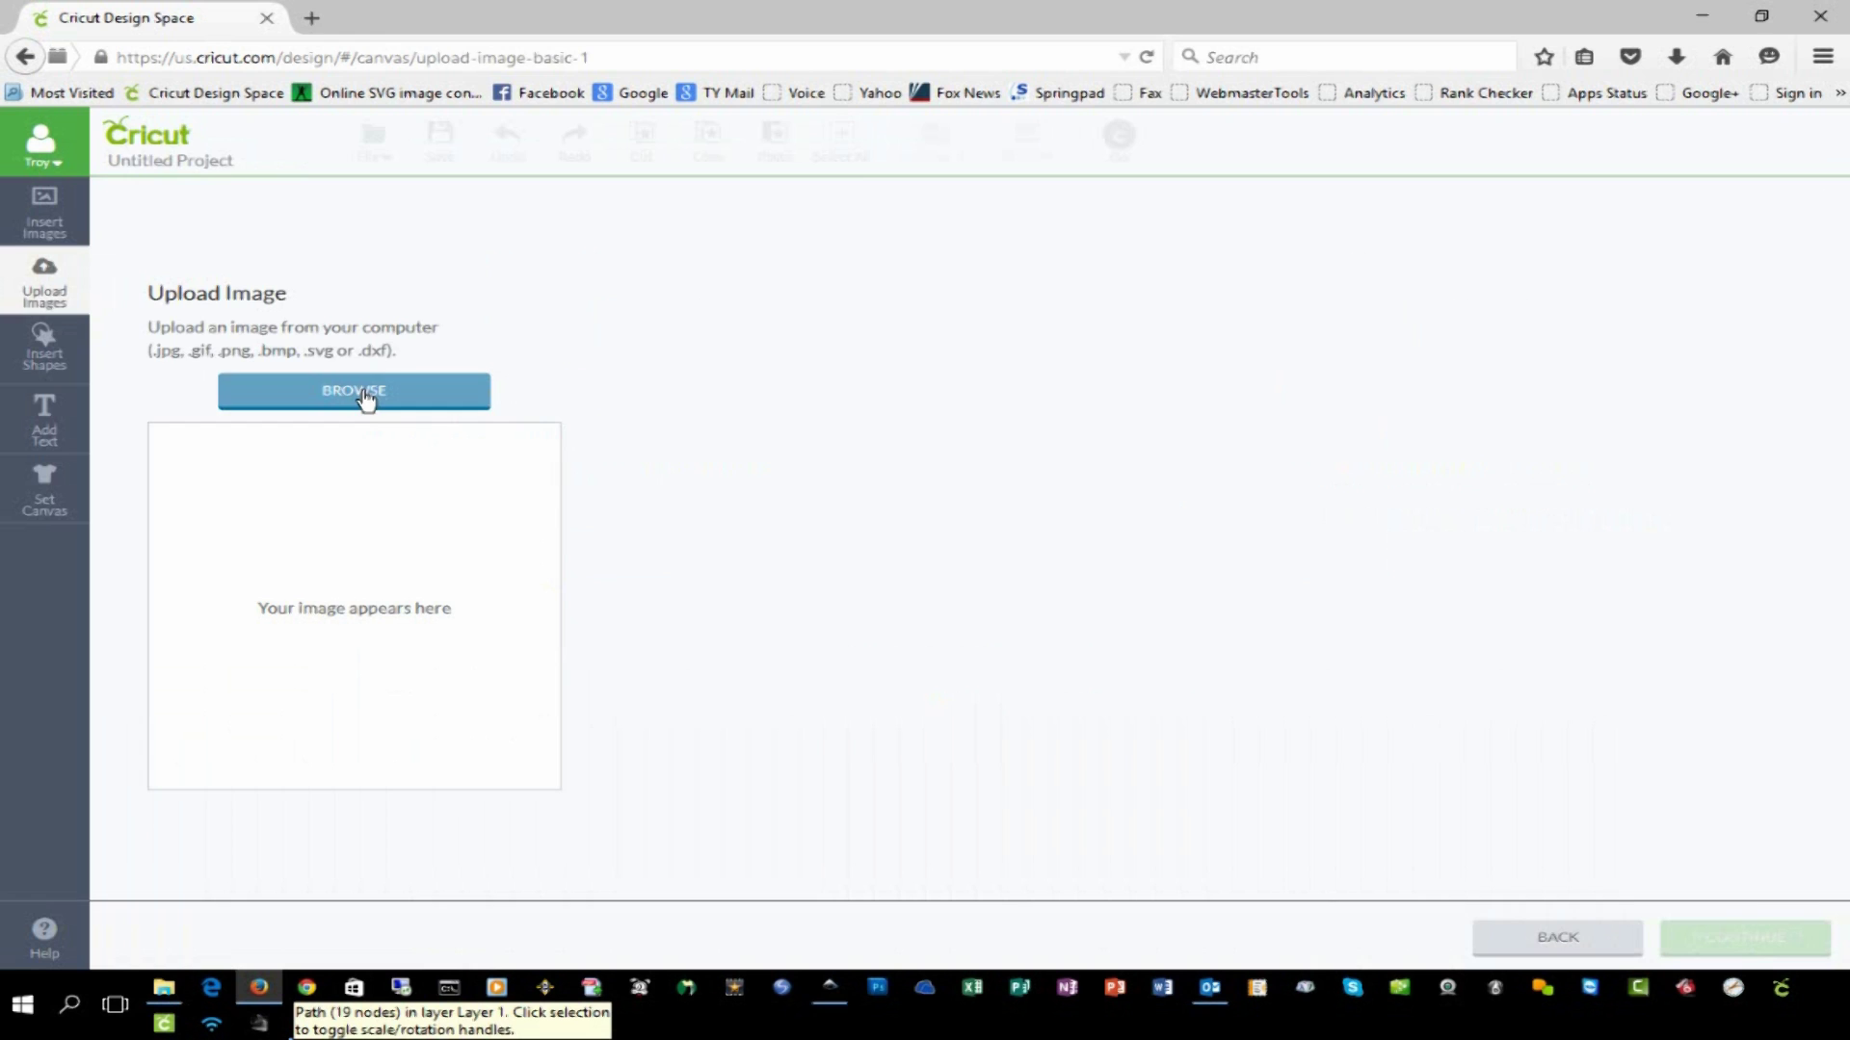
pyautogui.click(381, 279)
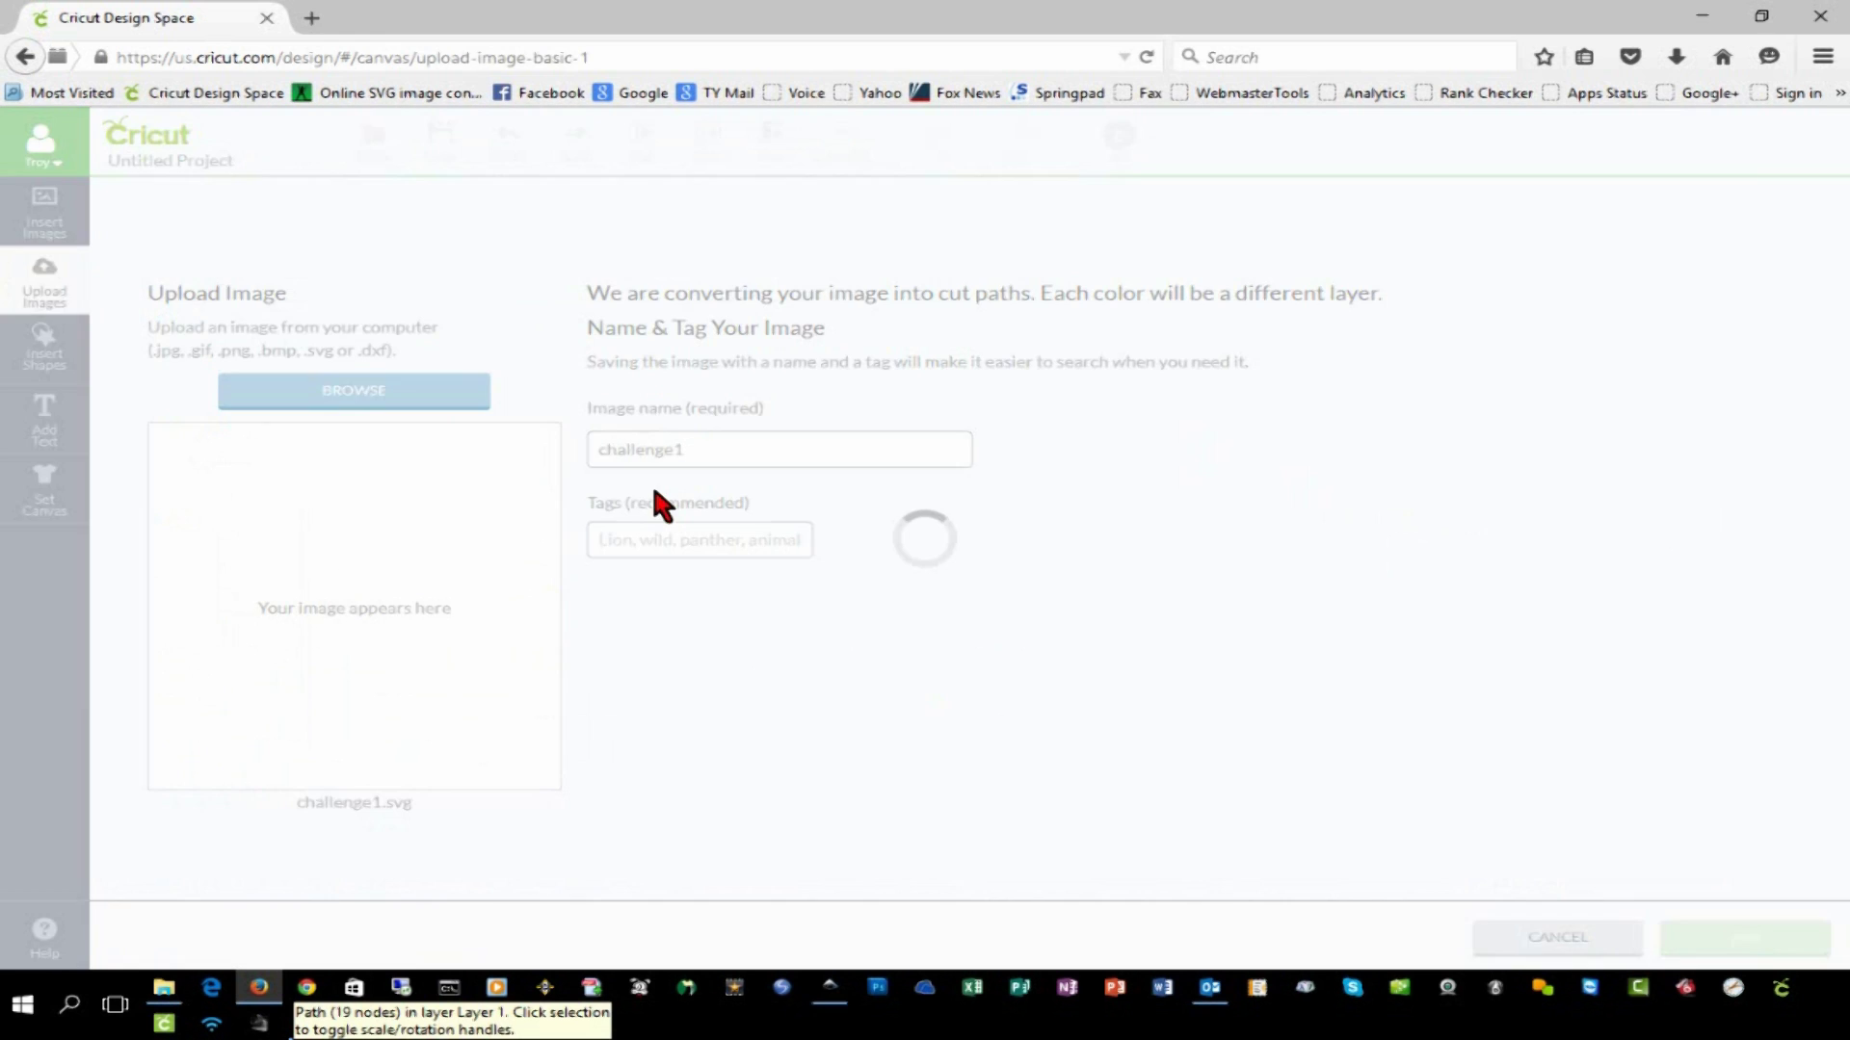
pyautogui.click(1706, 952)
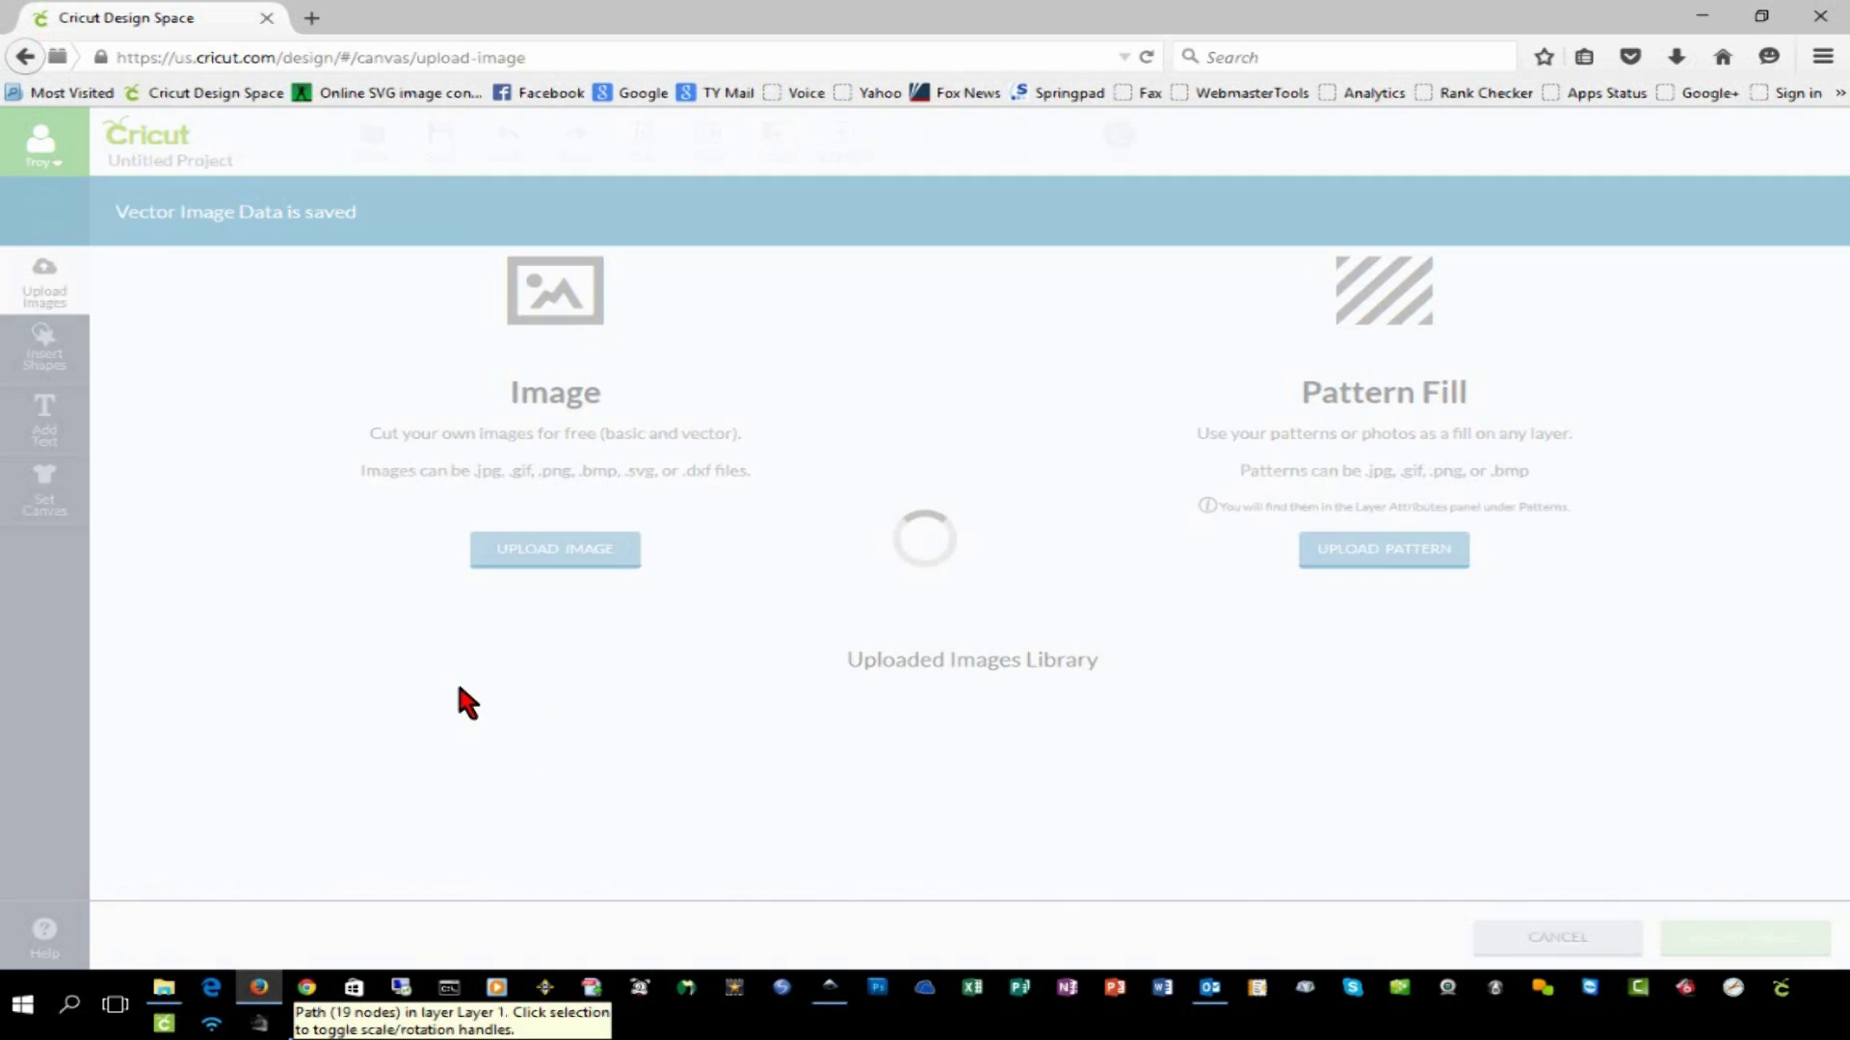
pyautogui.click(236, 718)
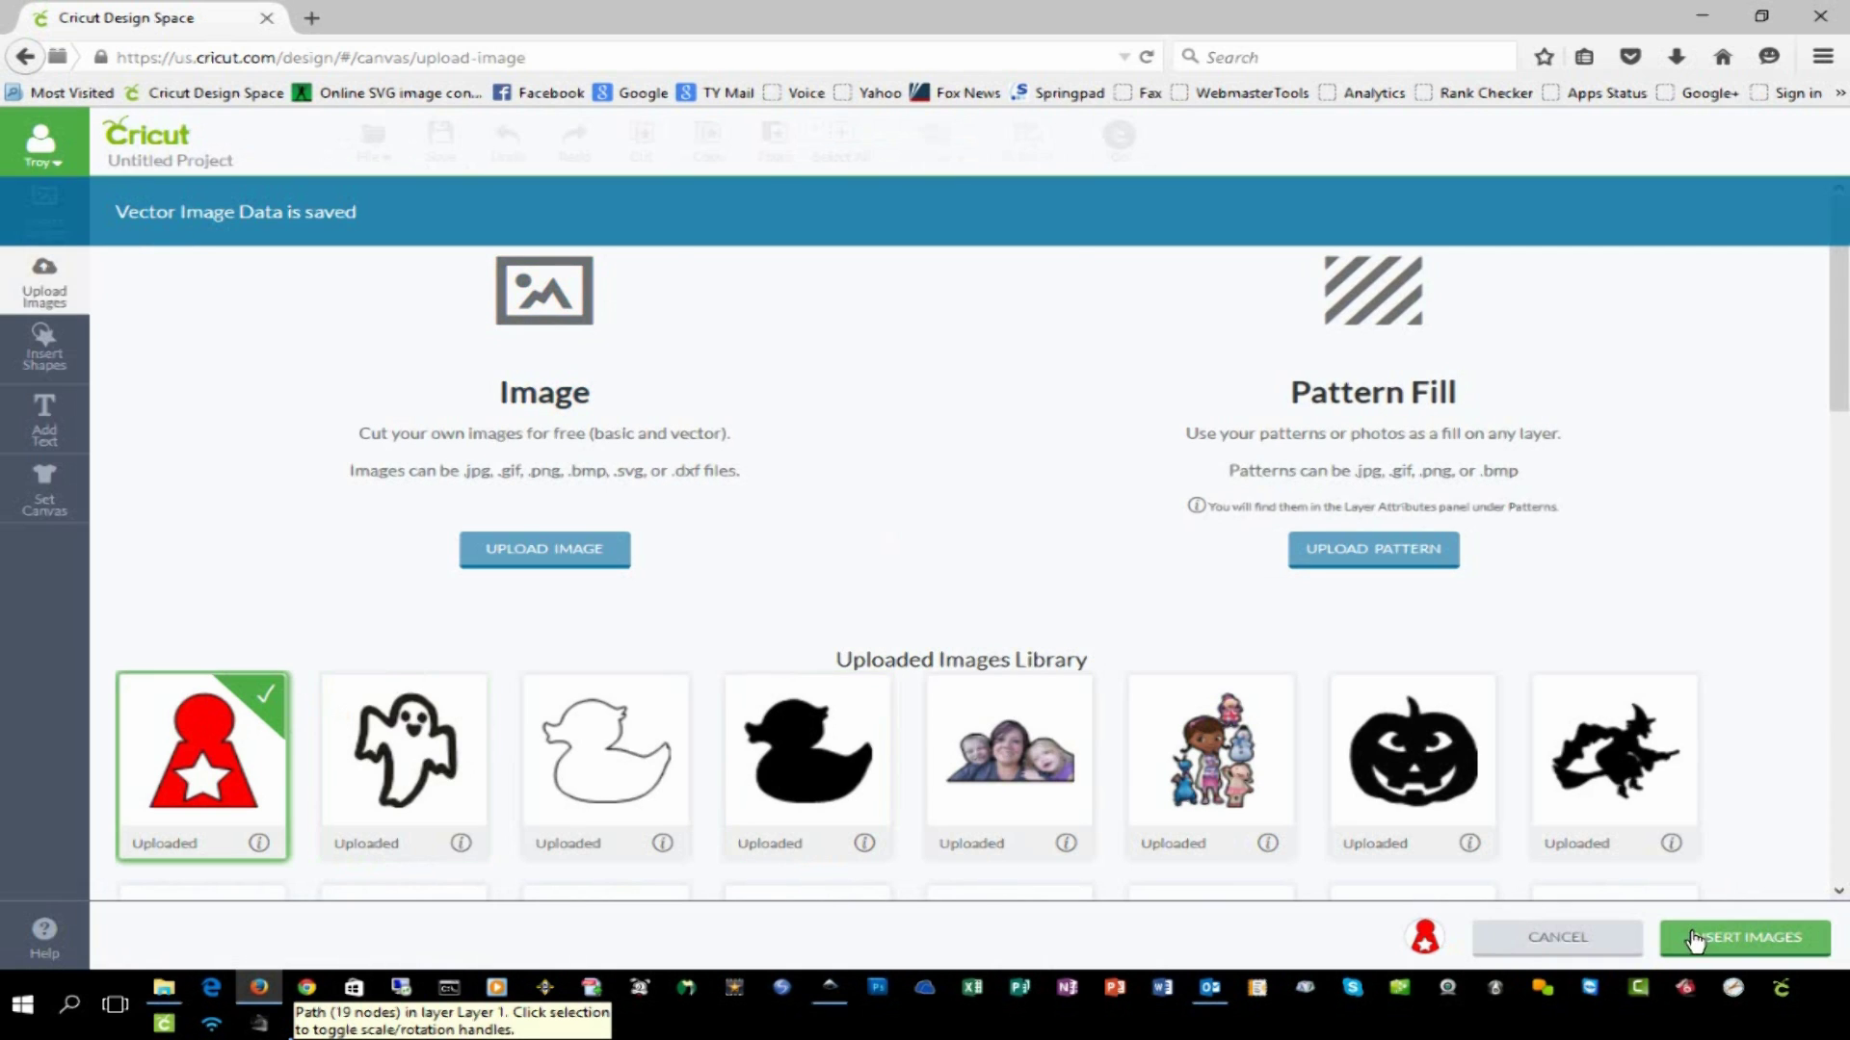
pyautogui.click(1695, 940)
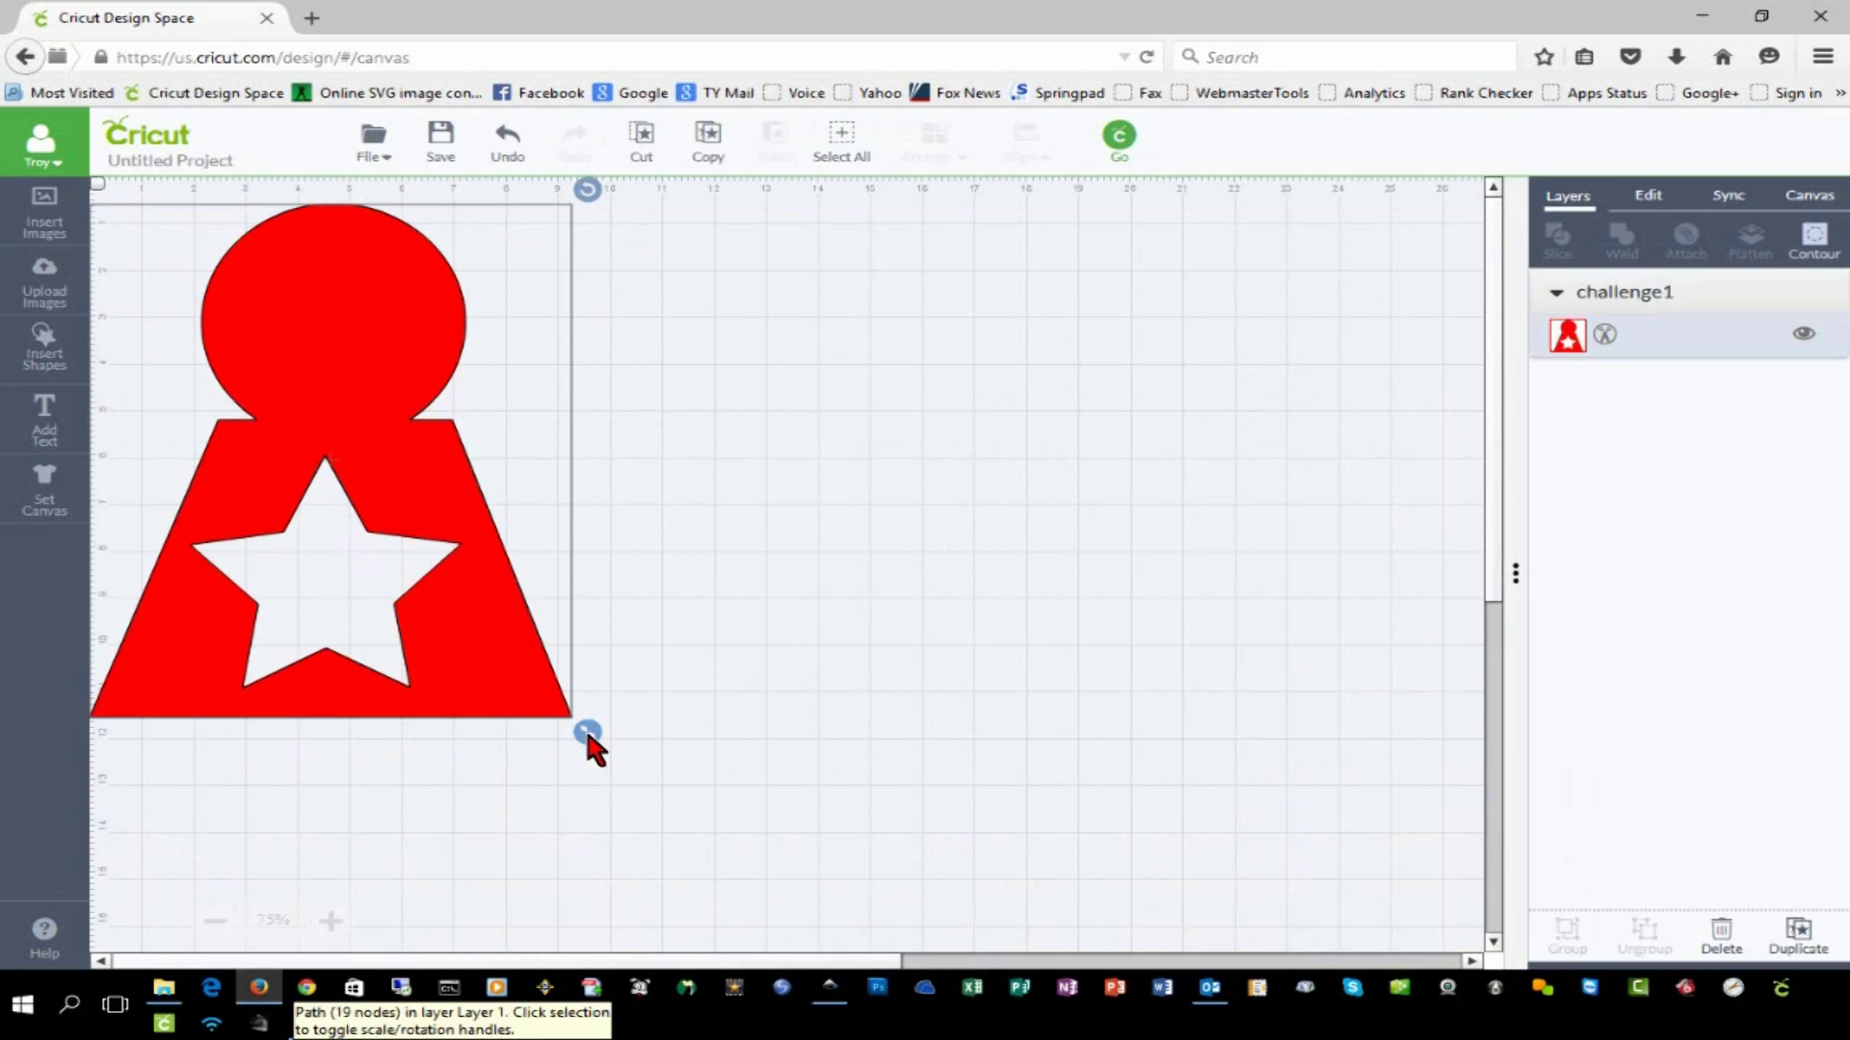
# - Shrink the imported pawn shape and send the design on to cutting with Go
pyautogui.moveTo(587, 743); pyautogui.dragTo(486, 557)
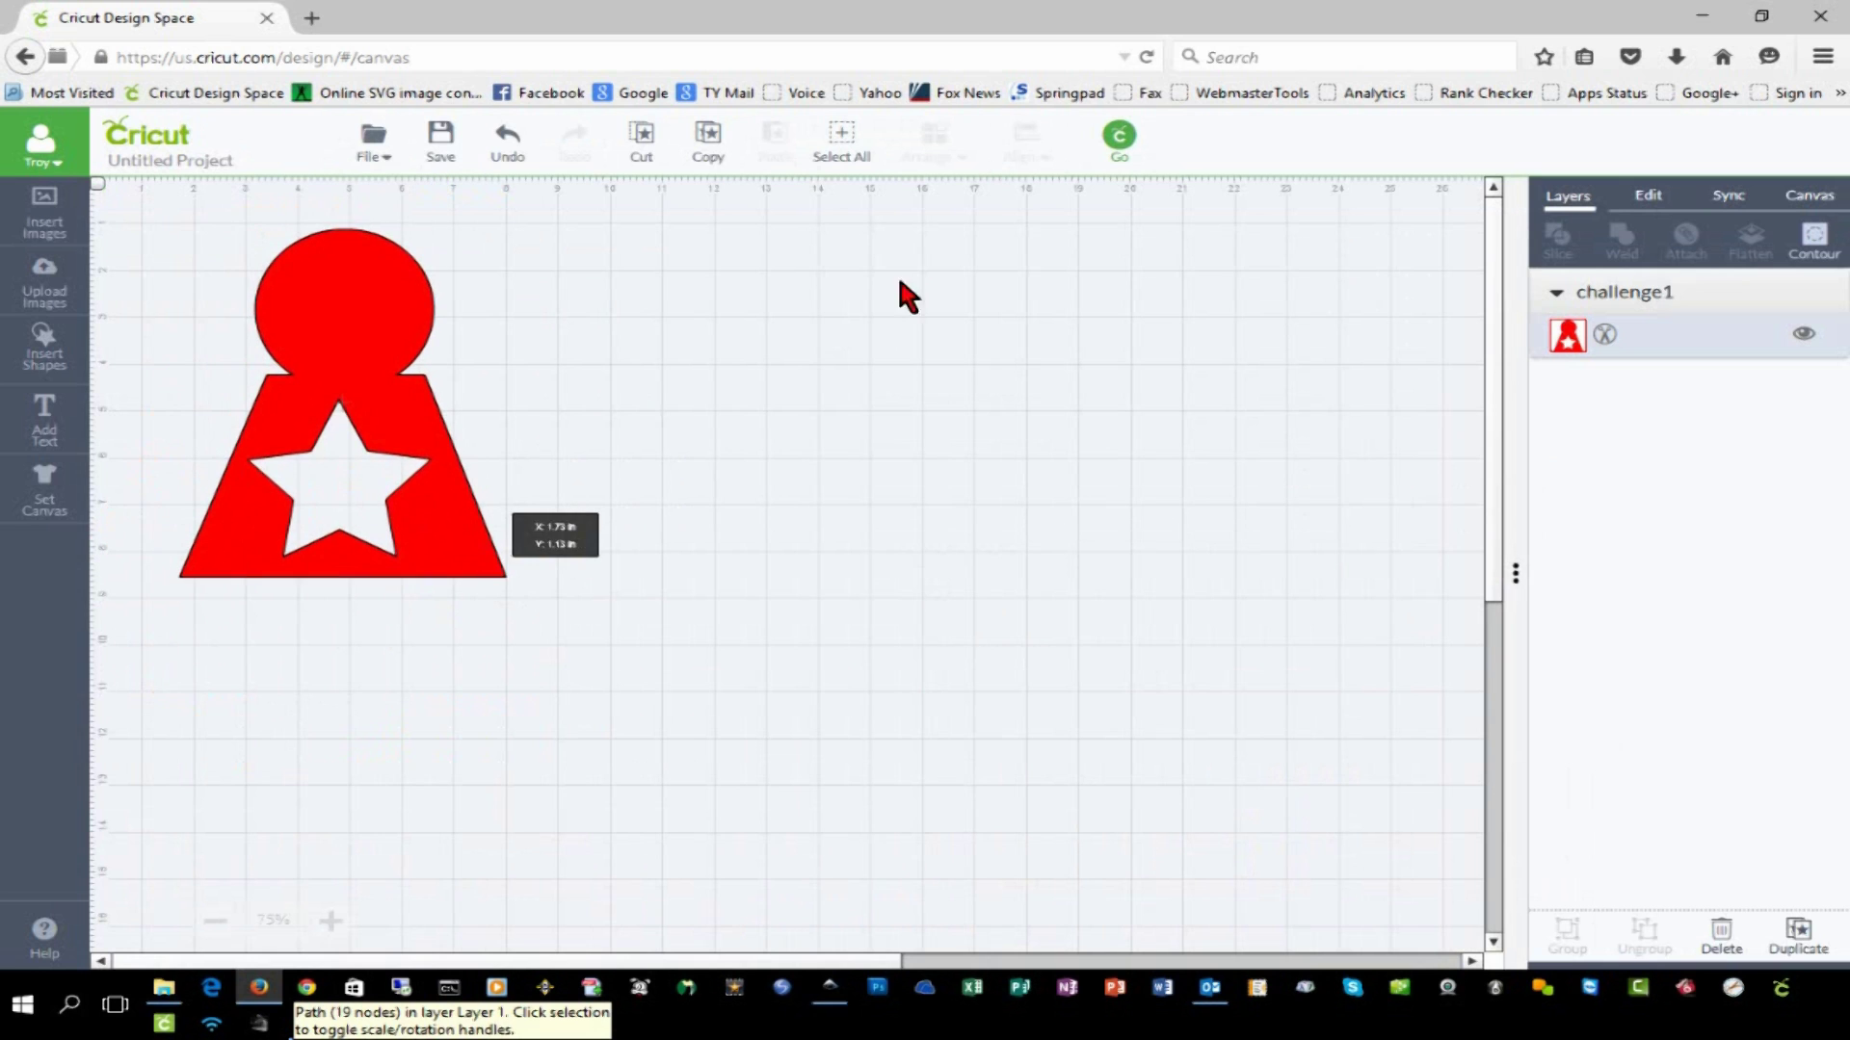
pyautogui.click(1118, 135)
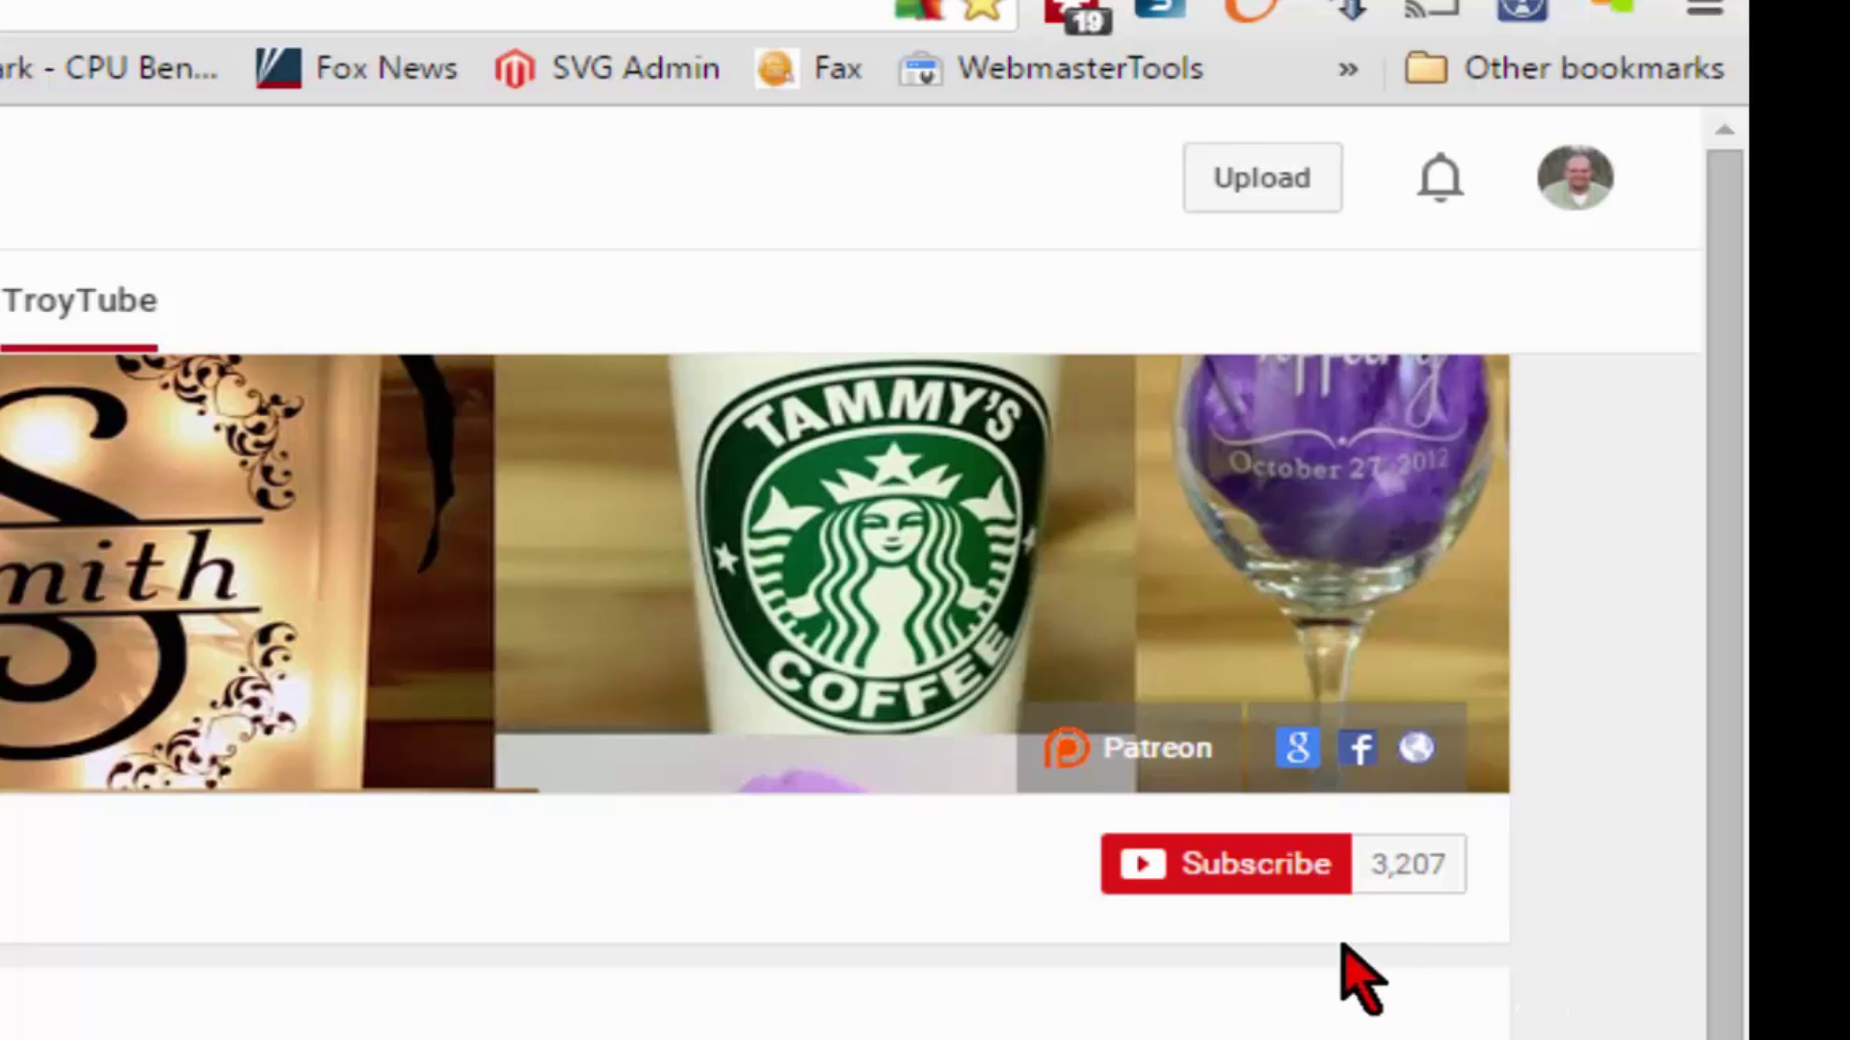
# - Subscribe to the crafting channel and turn on all notifications for it
pyautogui.click(1200, 867)
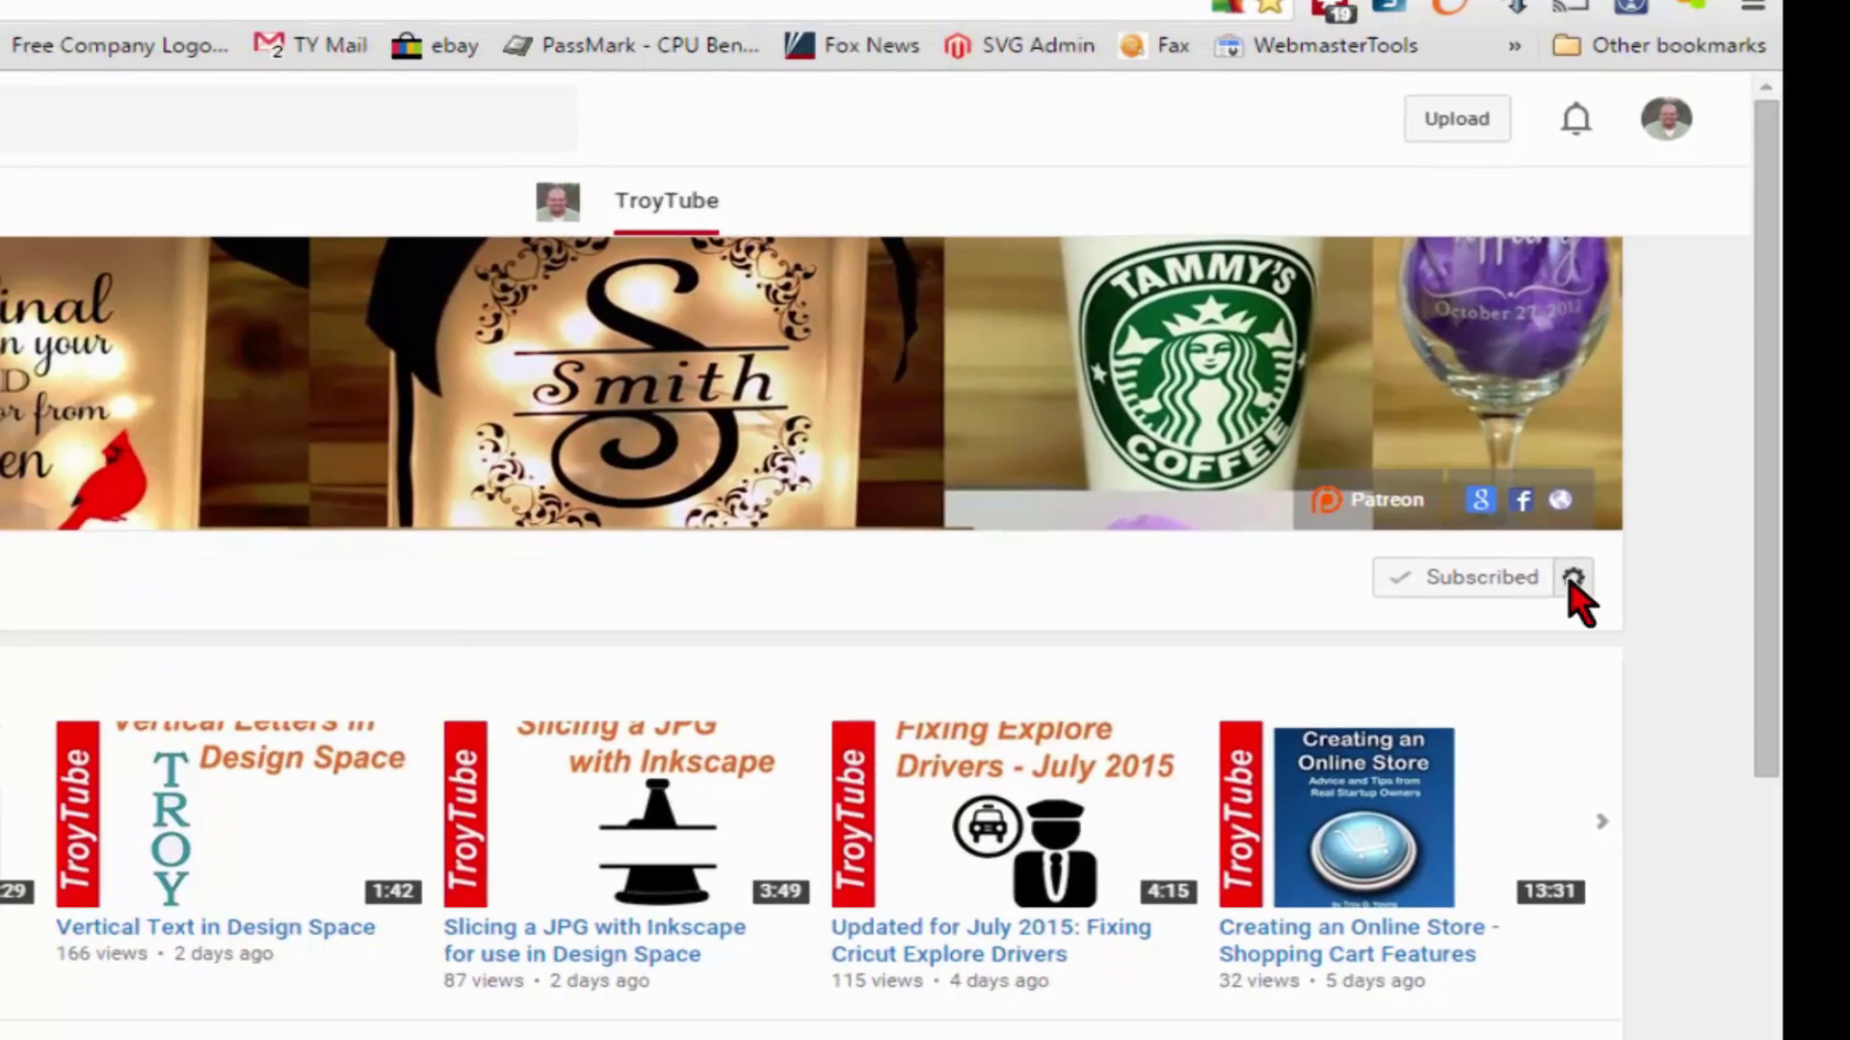
pyautogui.click(1435, 865)
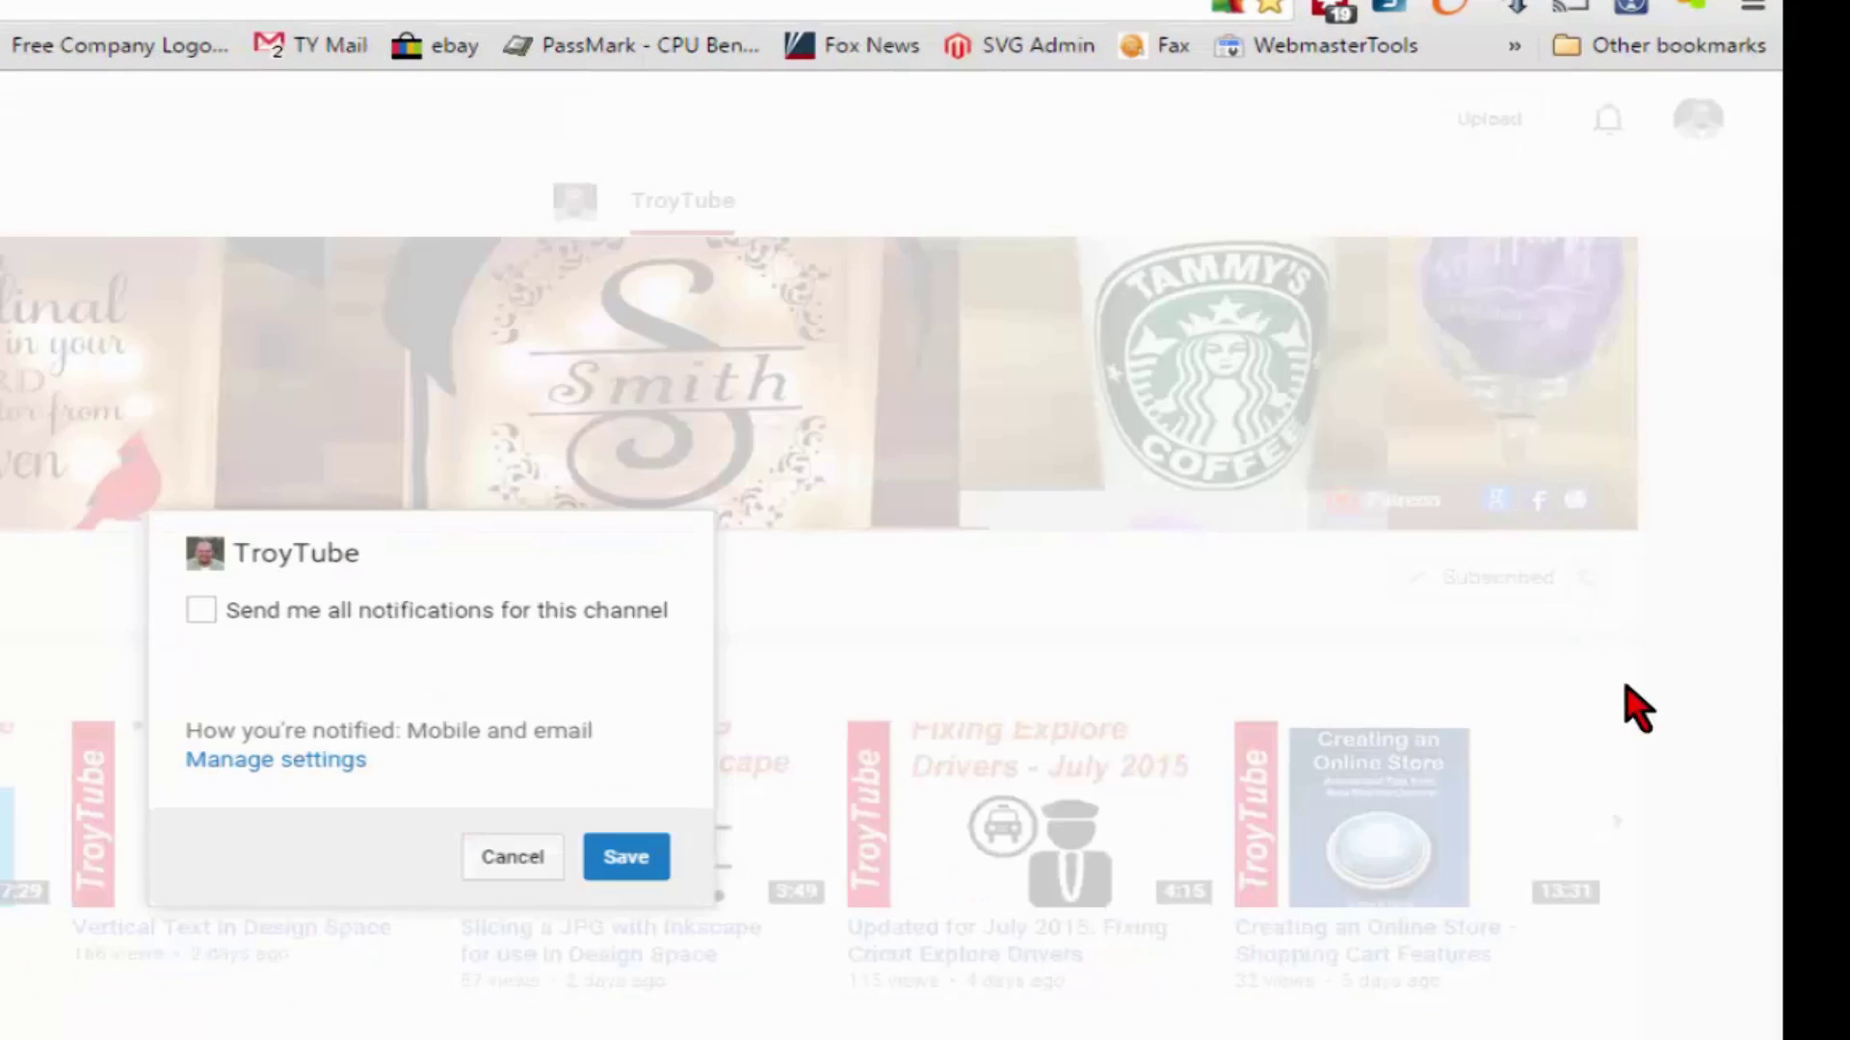
pyautogui.click(202, 610)
pyautogui.click(628, 857)
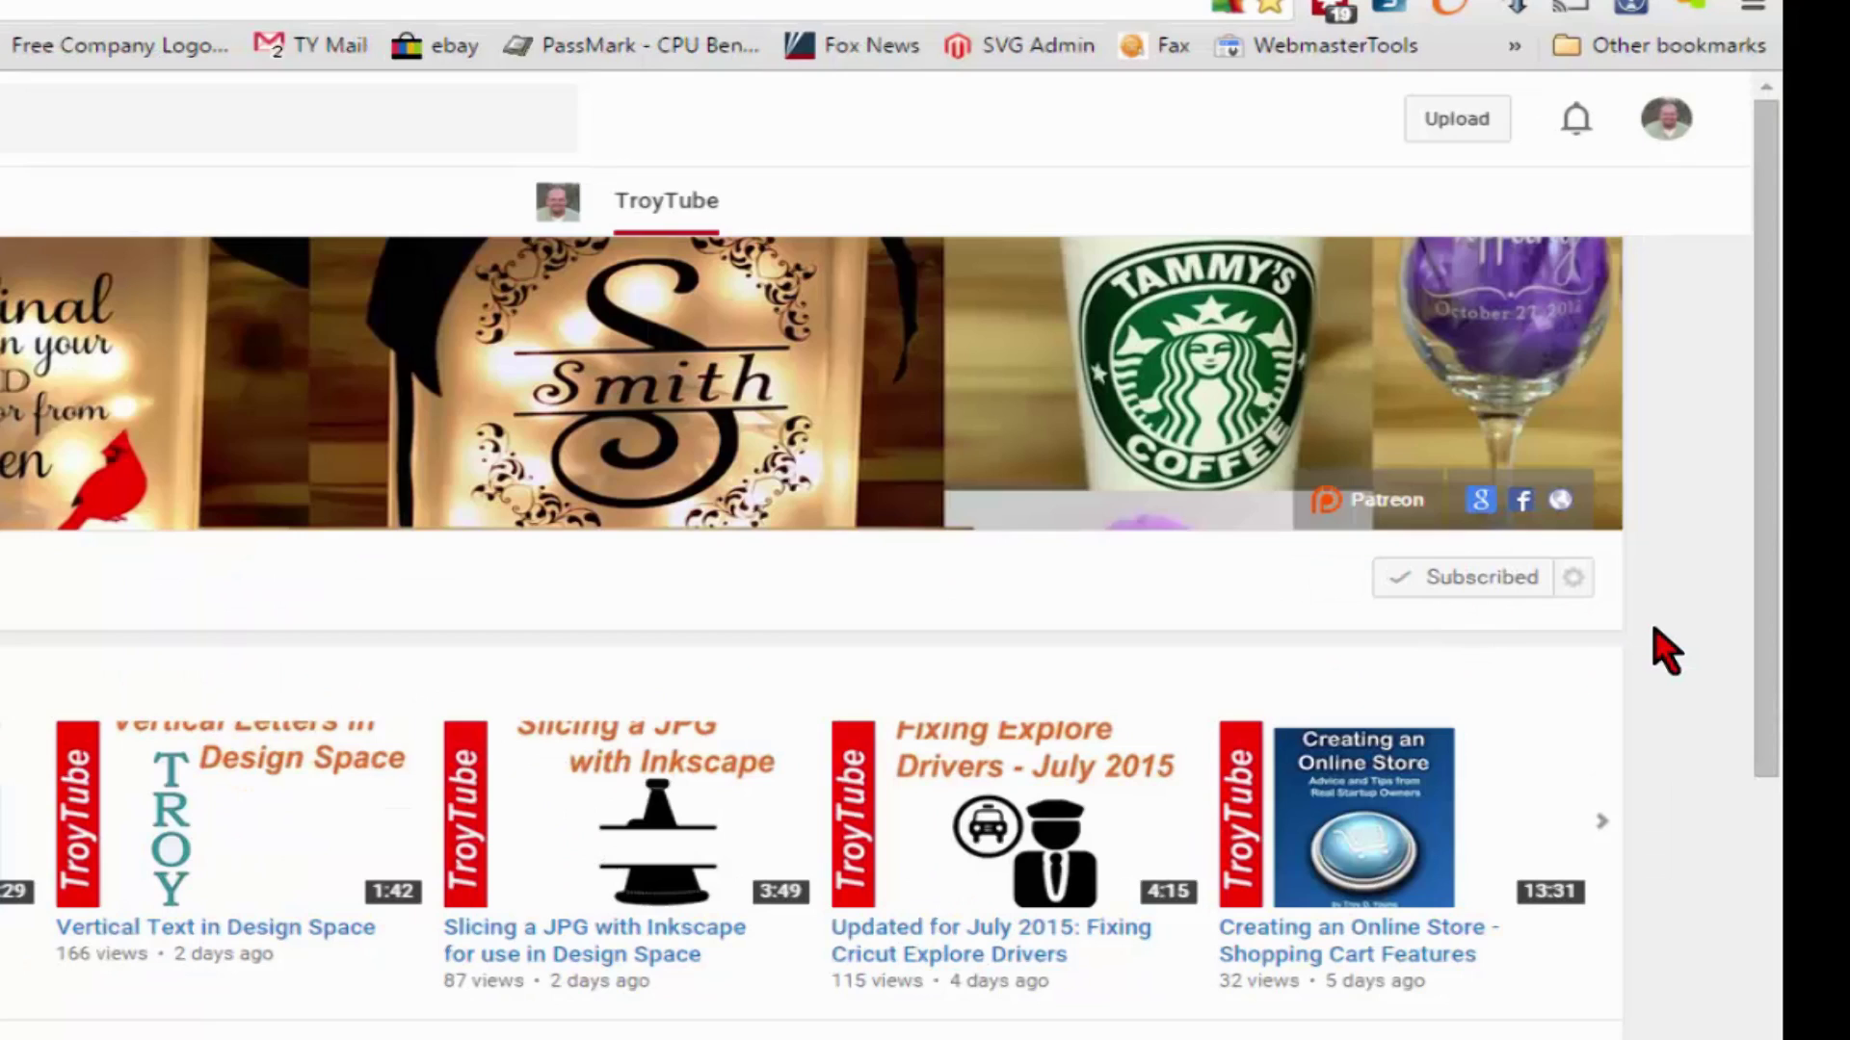